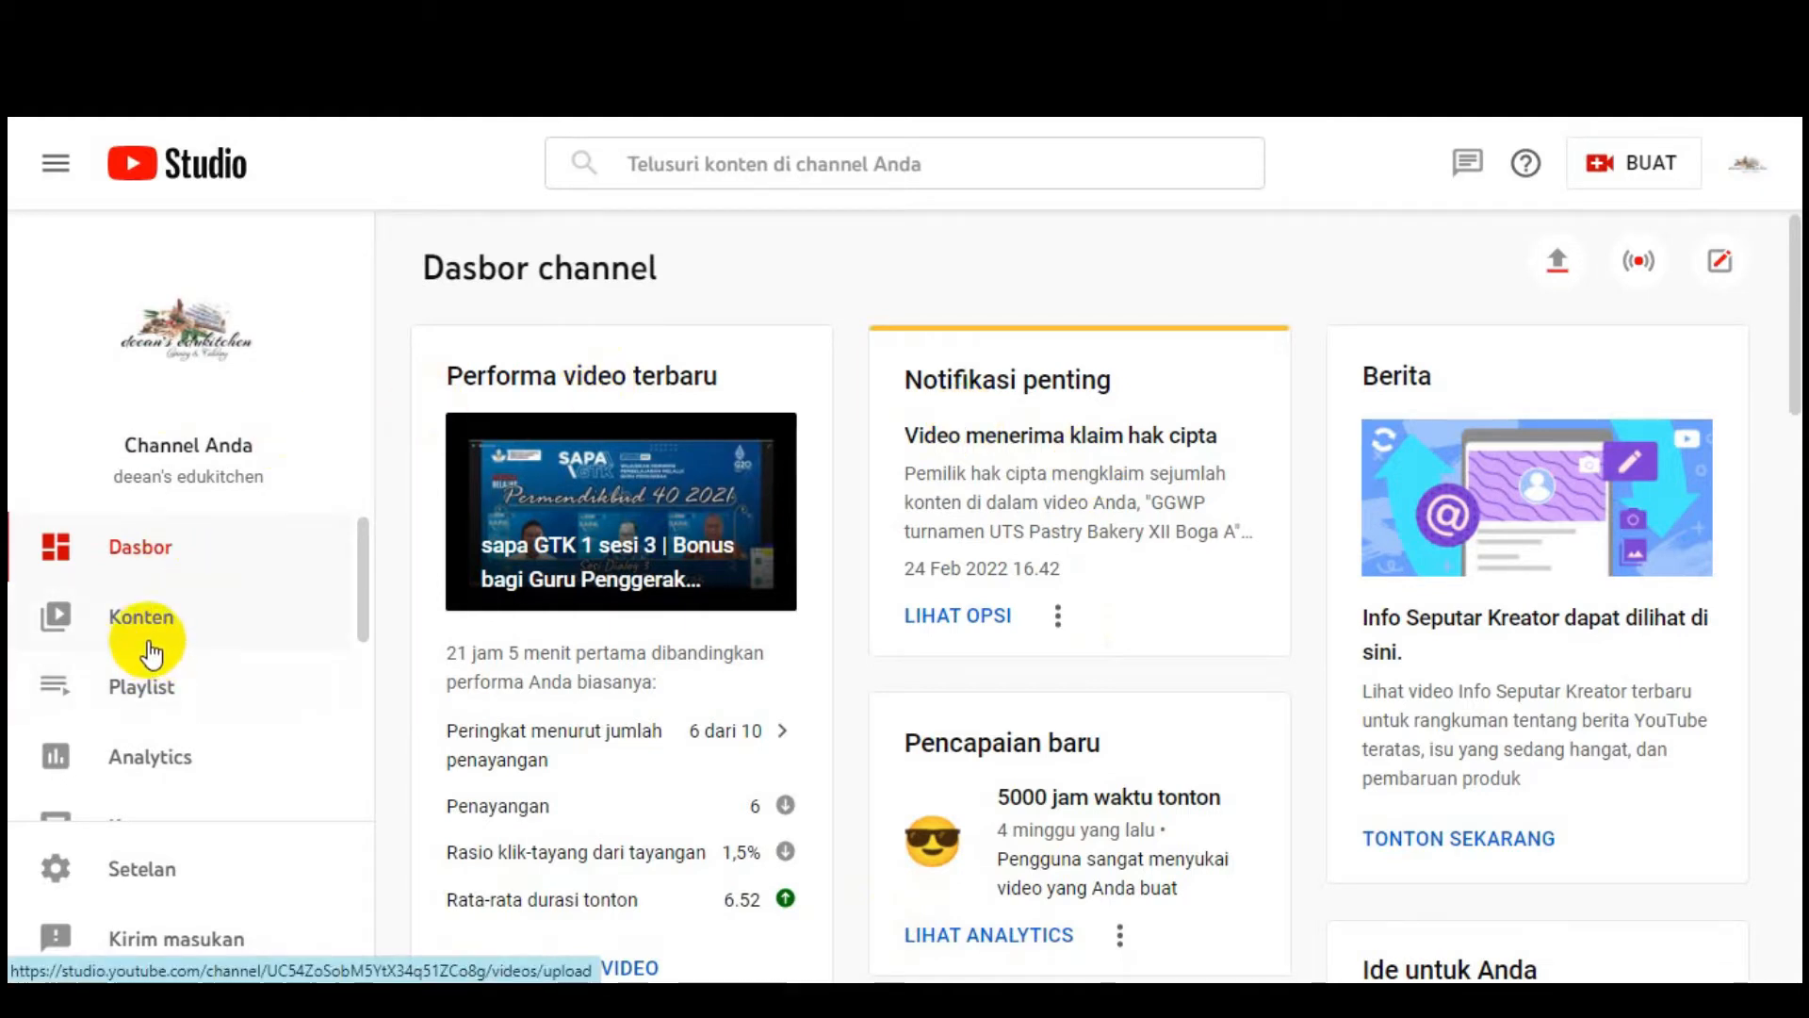
# Step: Go to Subtitel, page to videos 31–40, and open the Gerakan Sejuta Guru Menjadi Youtuber video
pyautogui.scroll(-2, 141, 646)
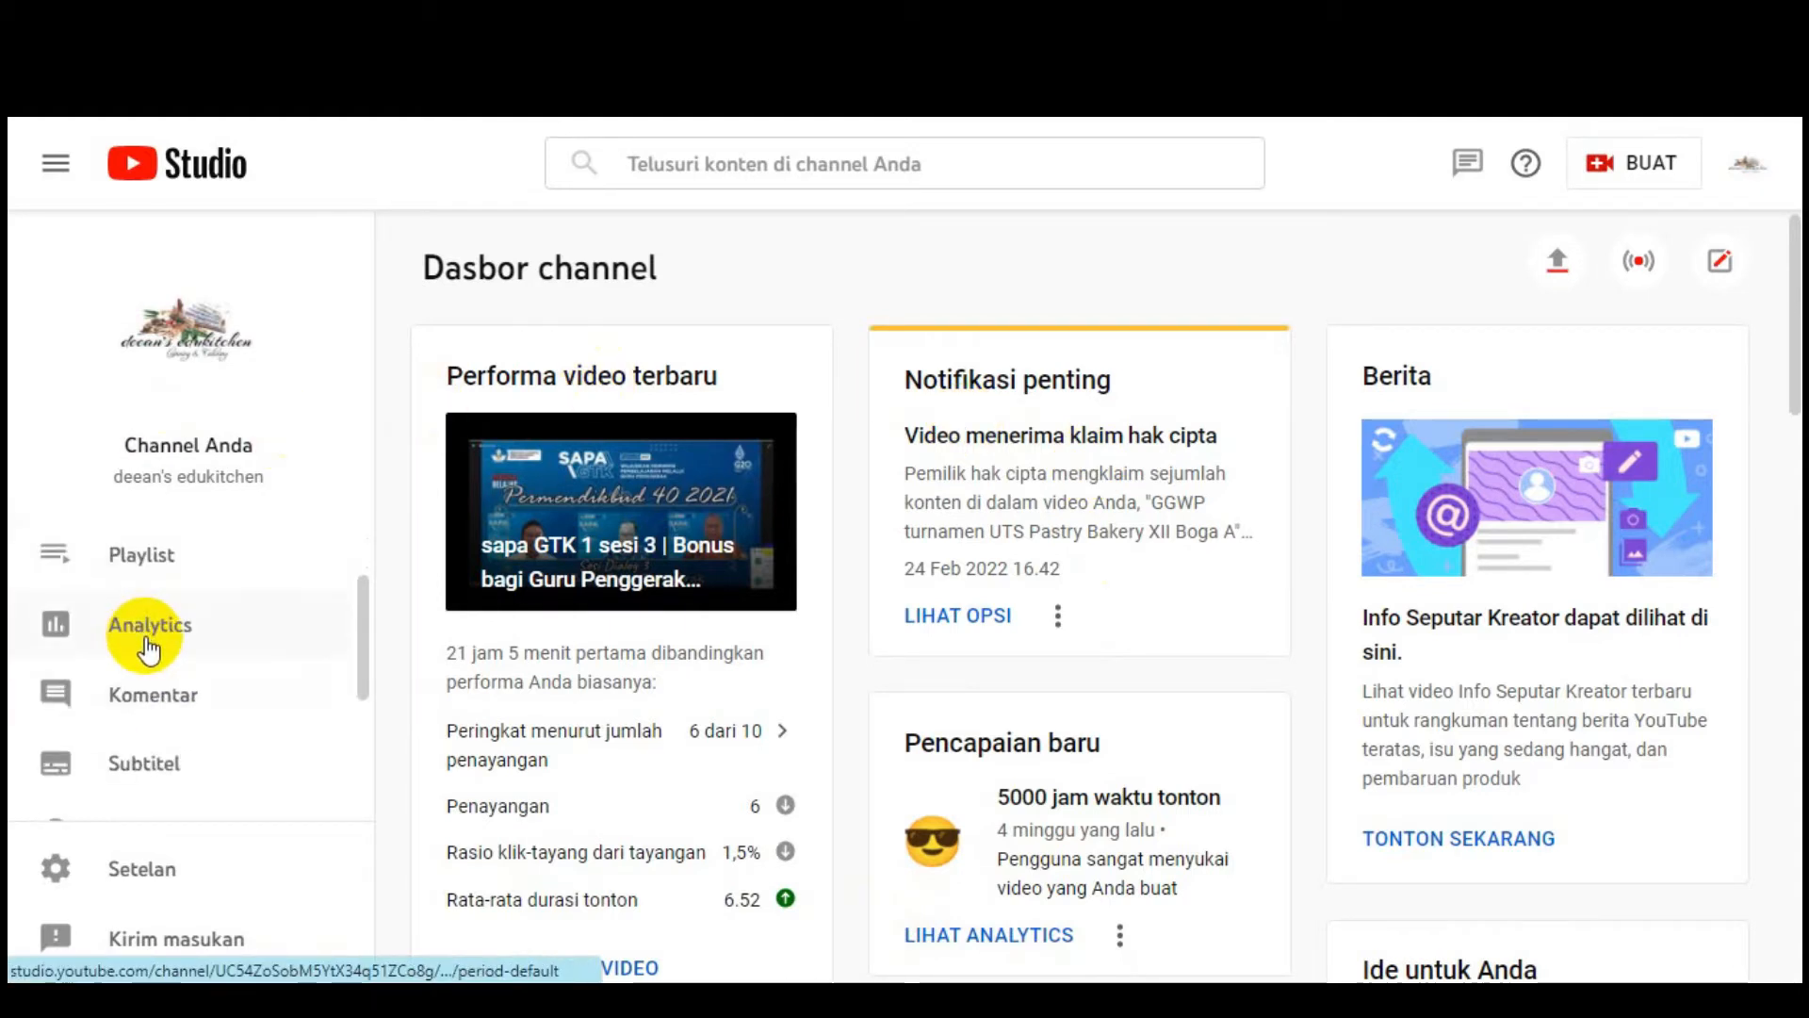
pyautogui.click(156, 782)
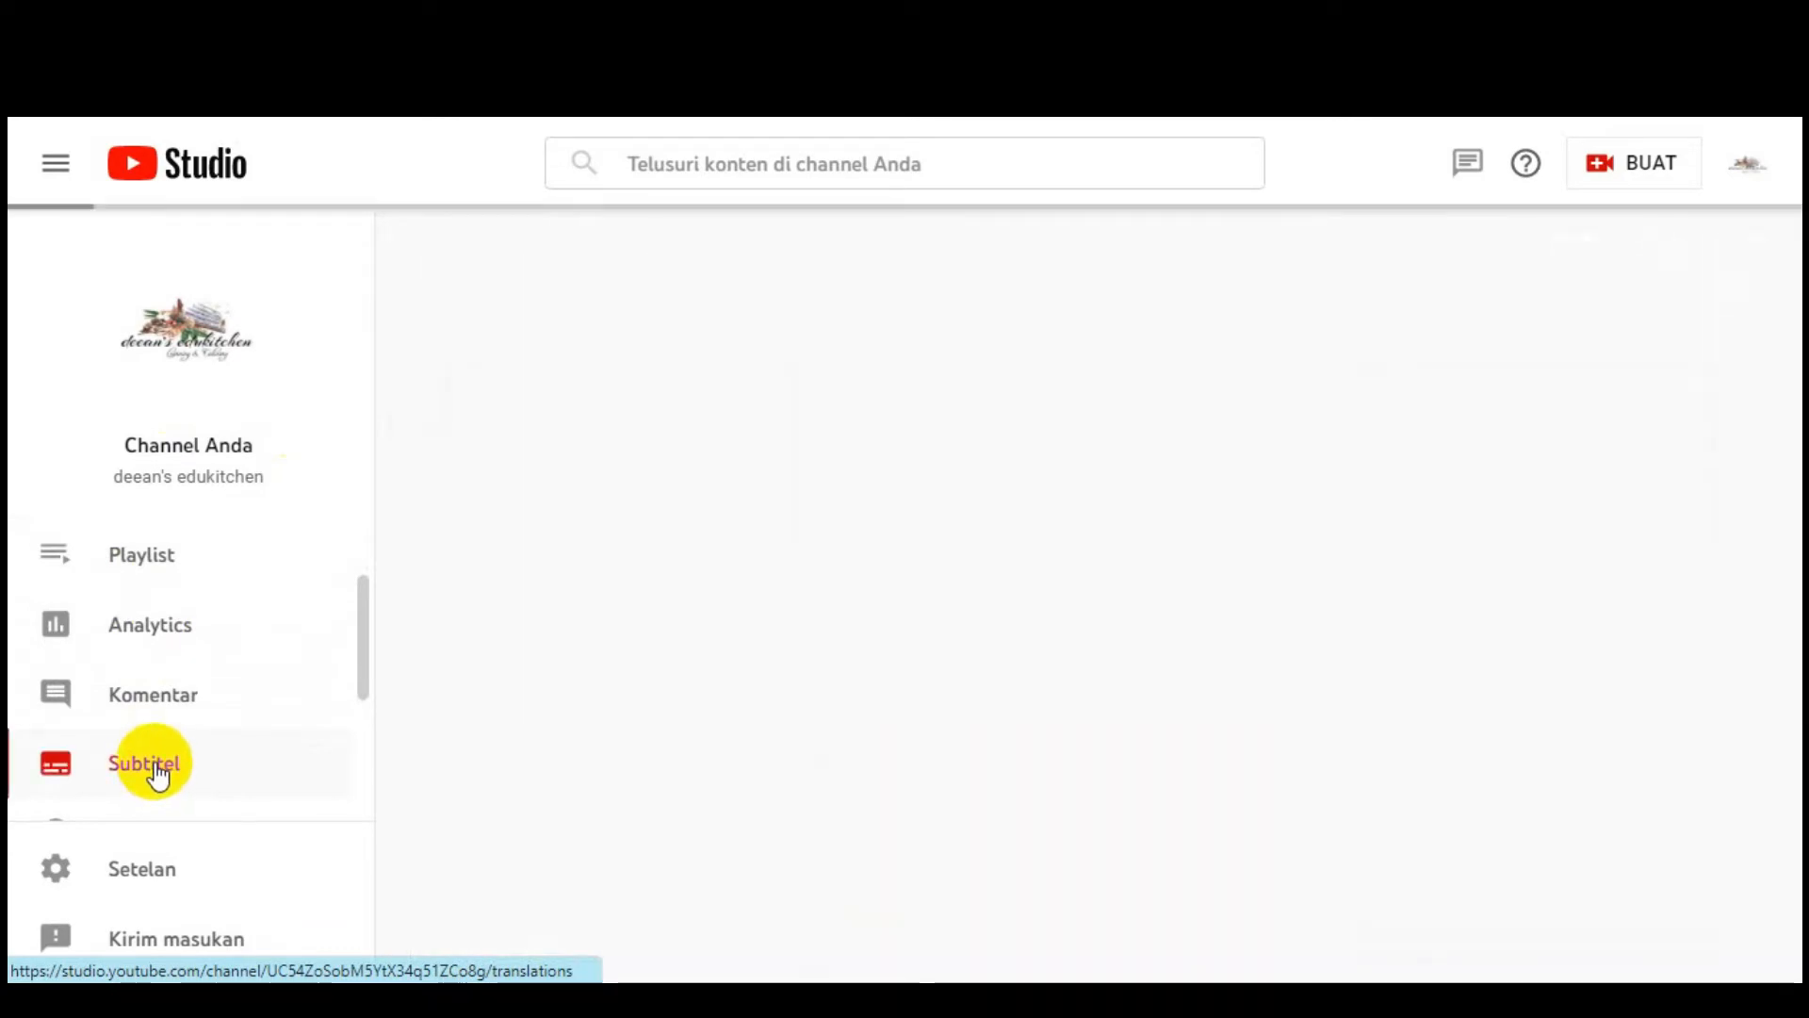
pyautogui.scroll(-6, 606, 674)
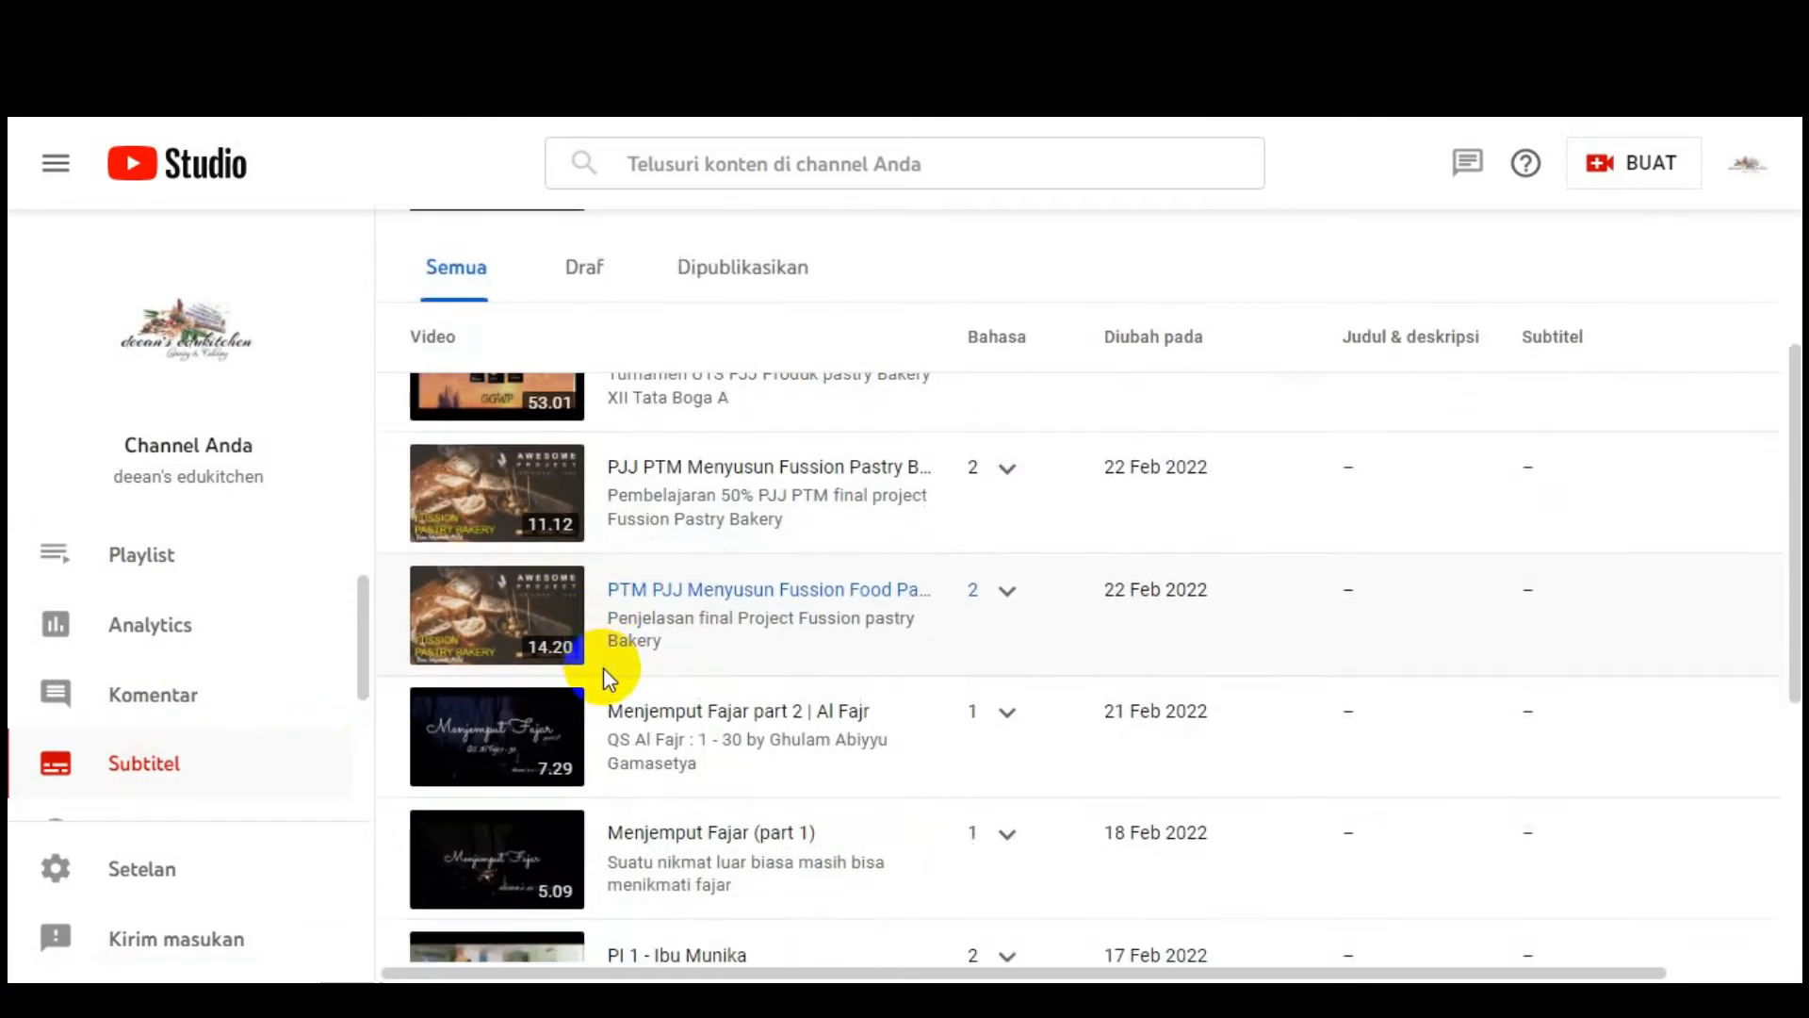
pyautogui.scroll(-2, 612, 683)
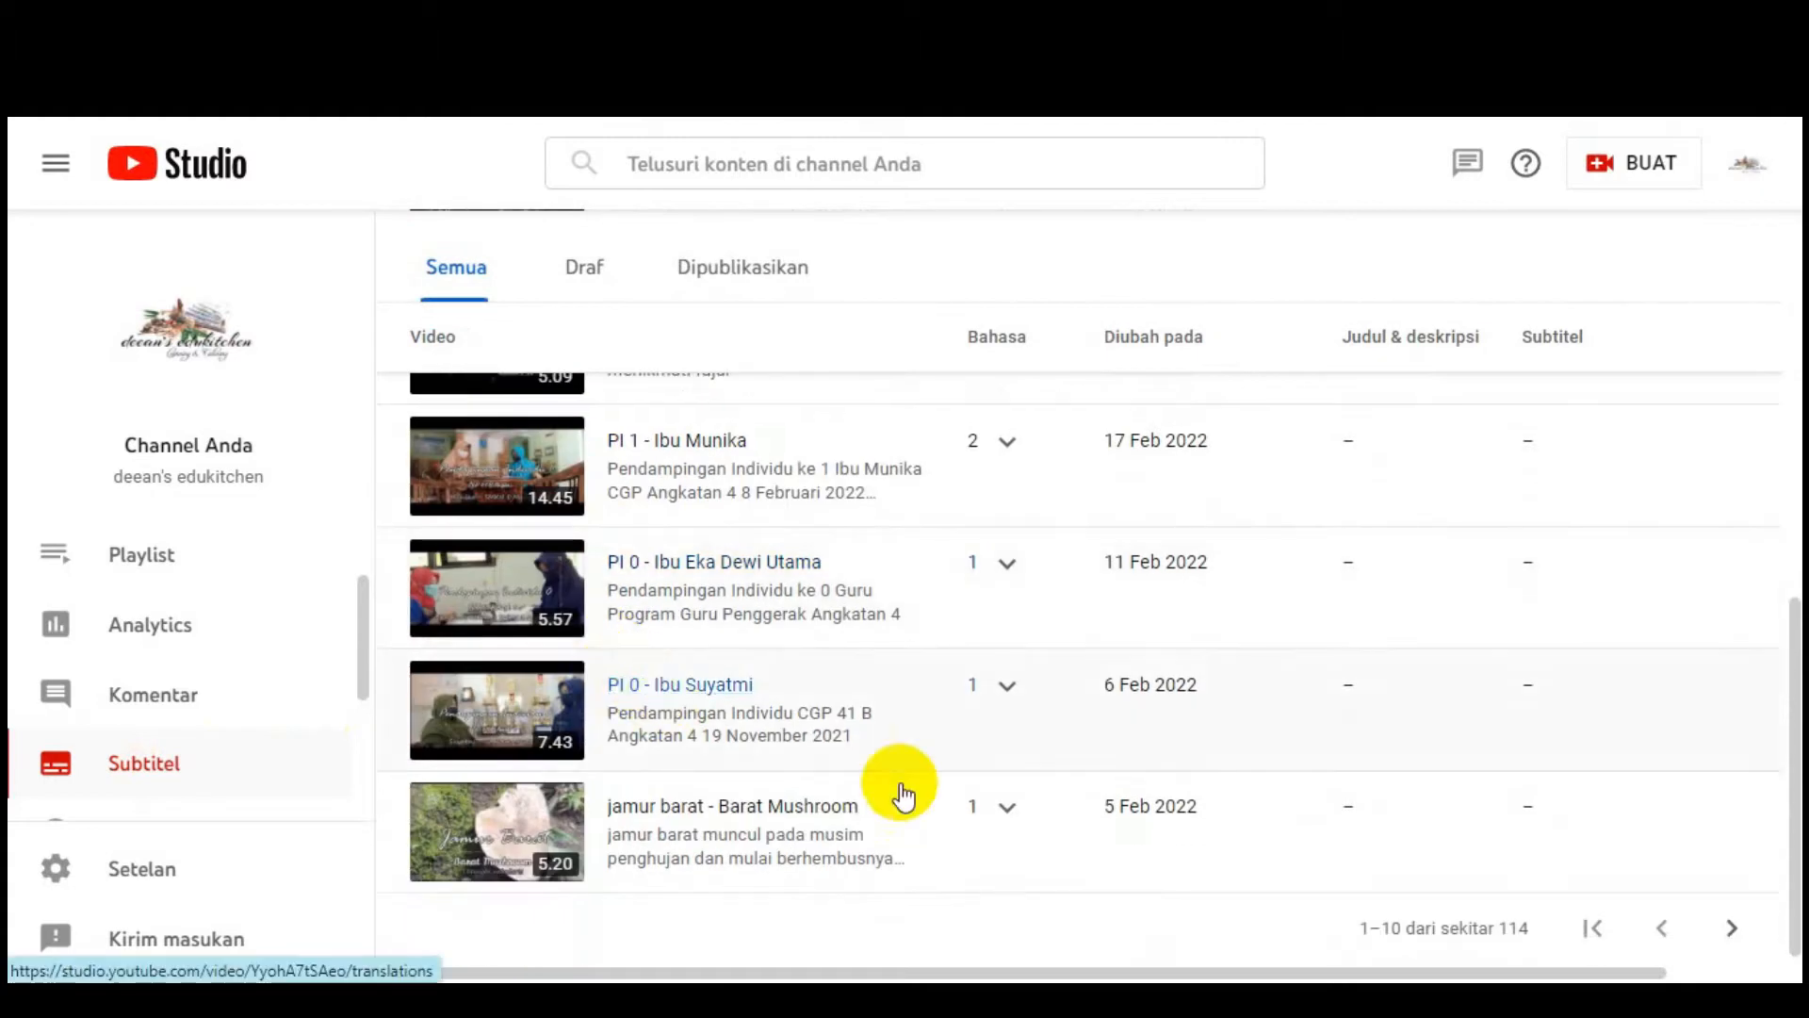
pyautogui.click(1732, 928)
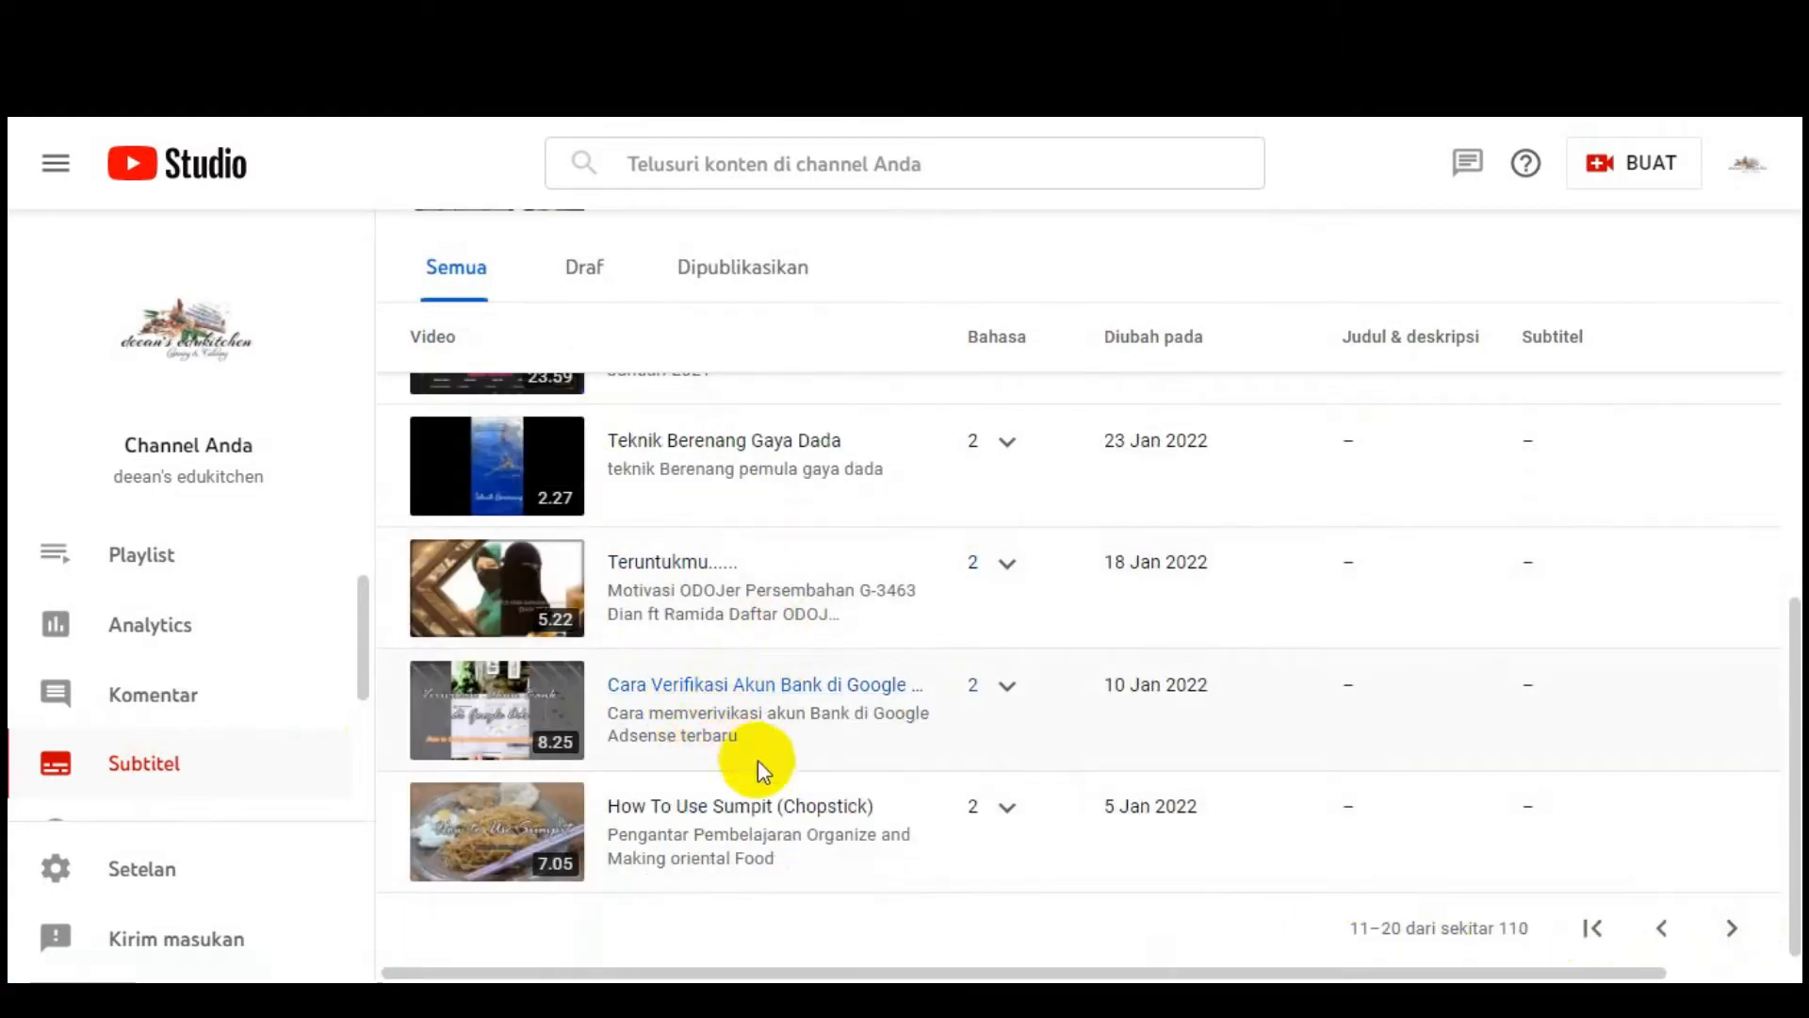
pyautogui.scroll(6, 737, 748)
pyautogui.scroll(-6, 754, 712)
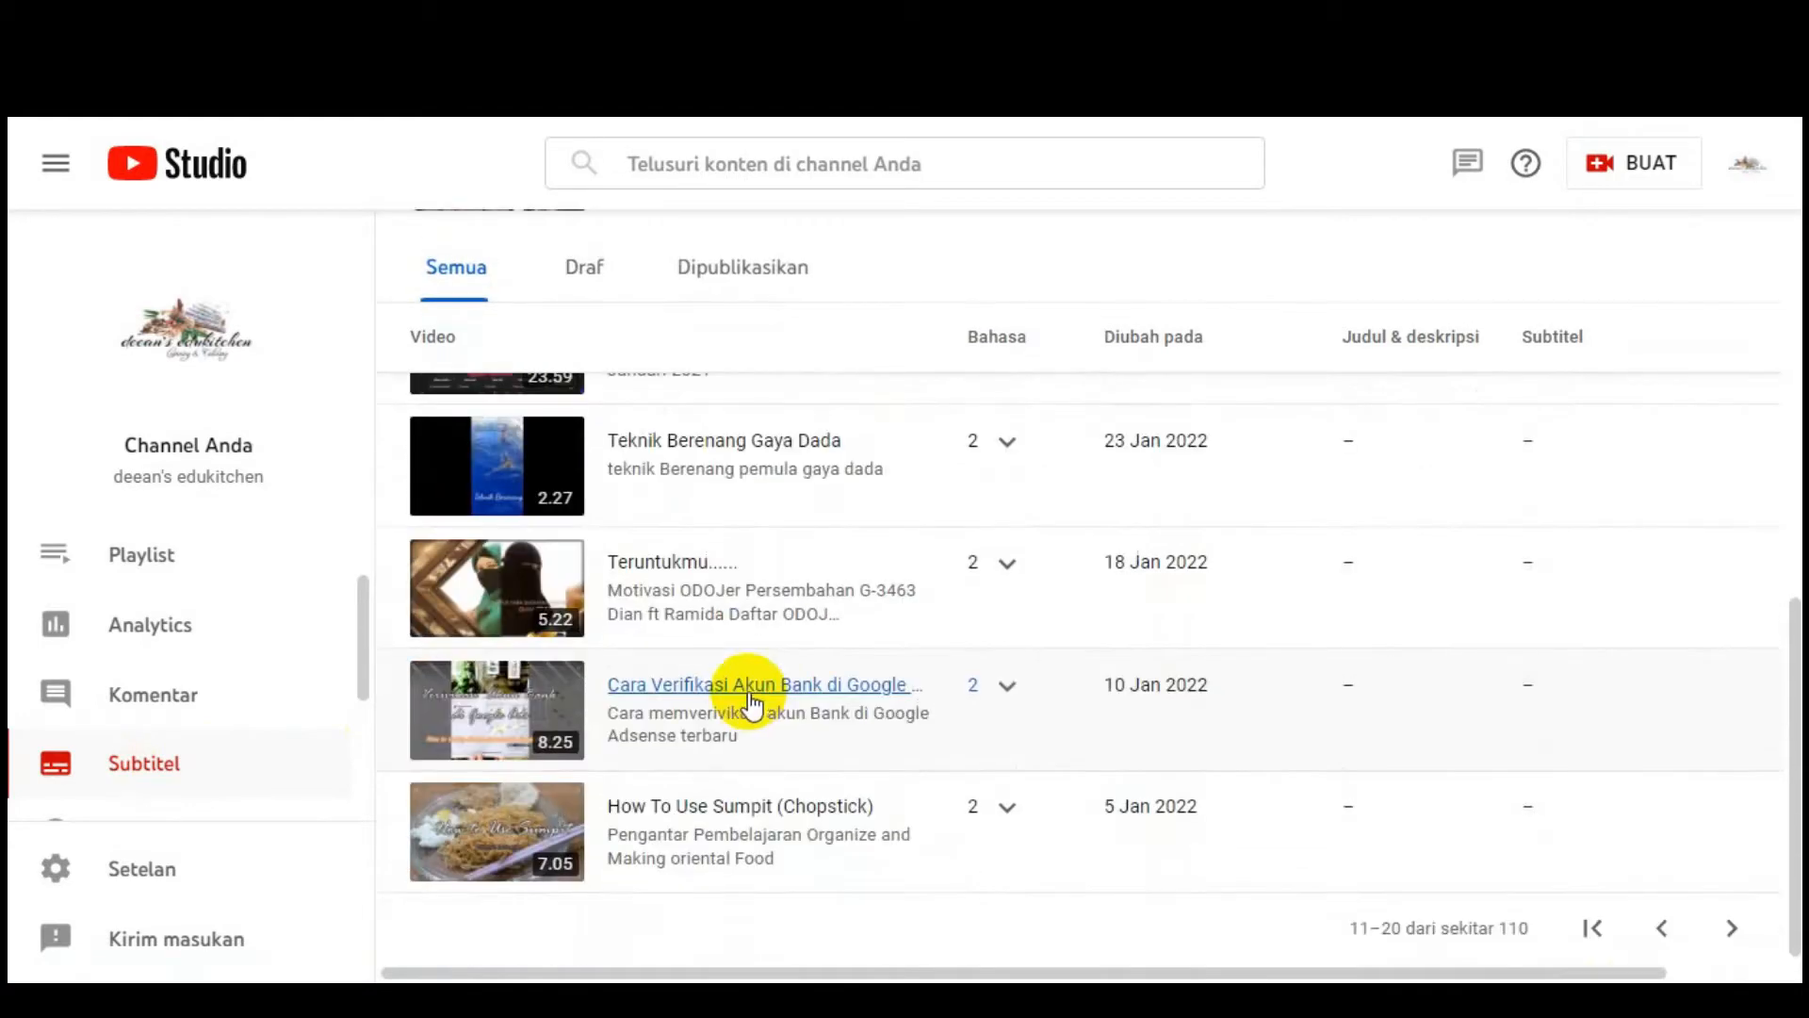
pyautogui.click(1758, 928)
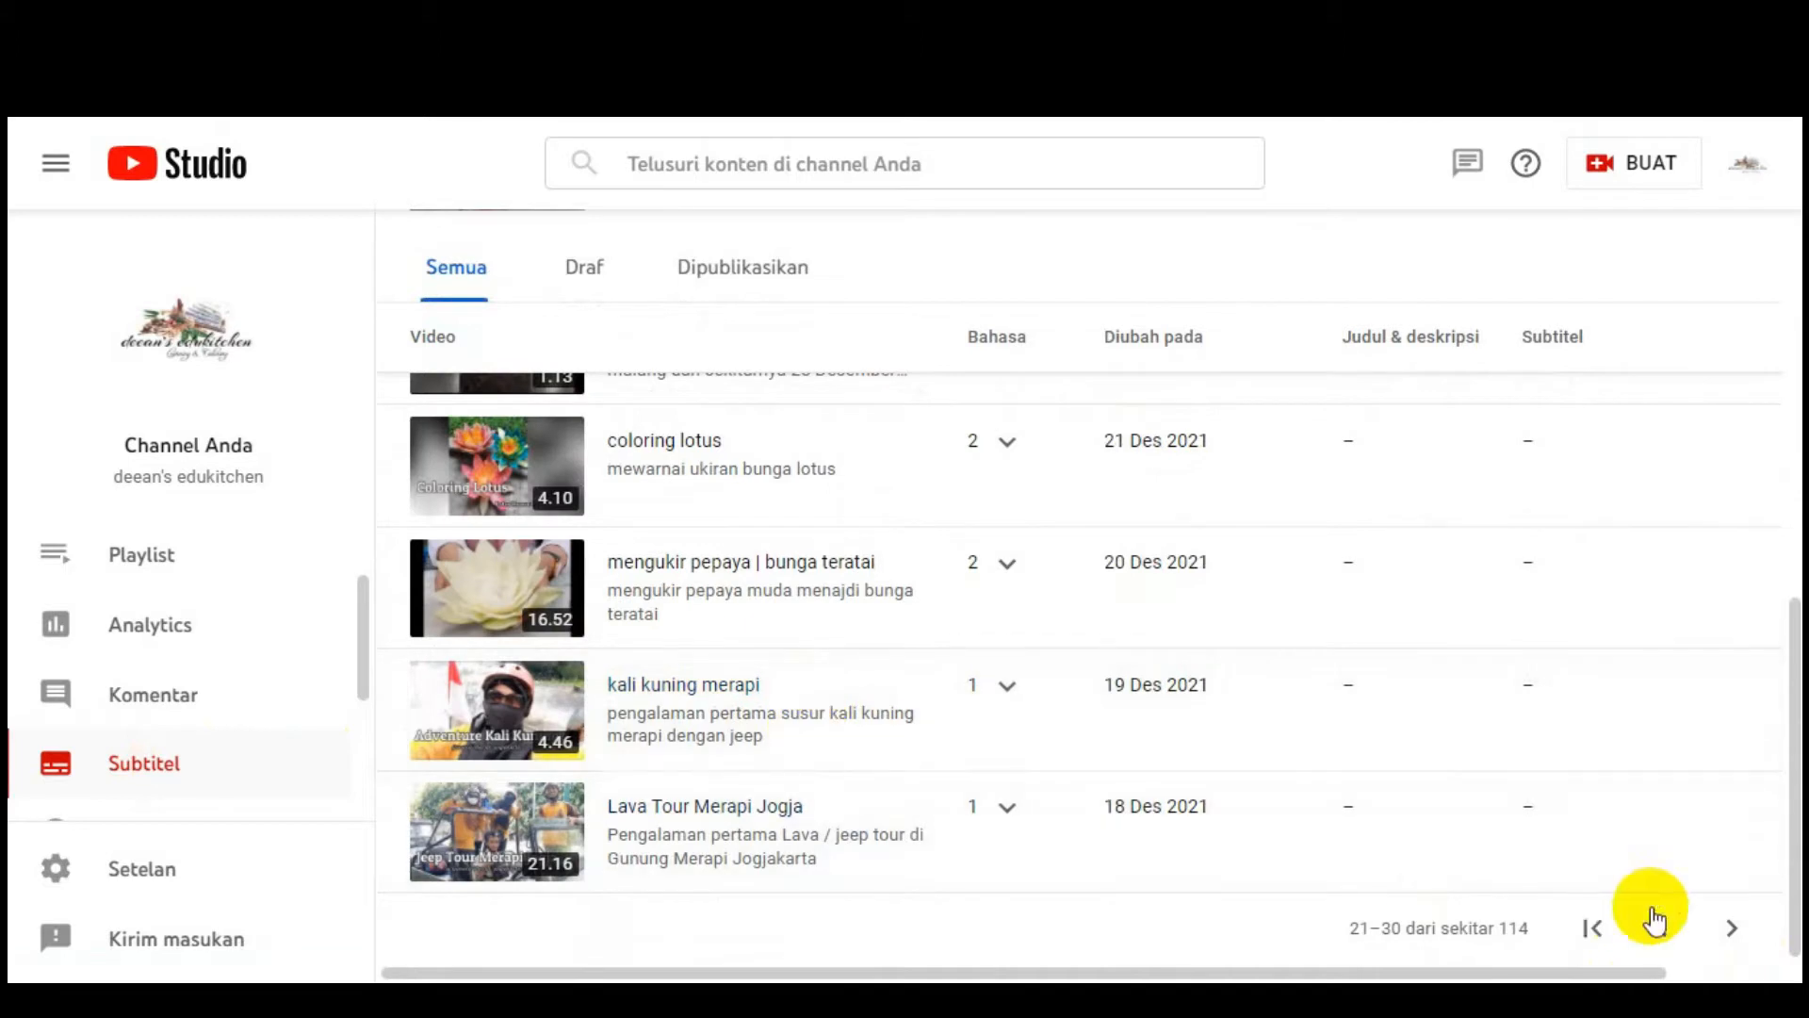
pyautogui.click(1731, 928)
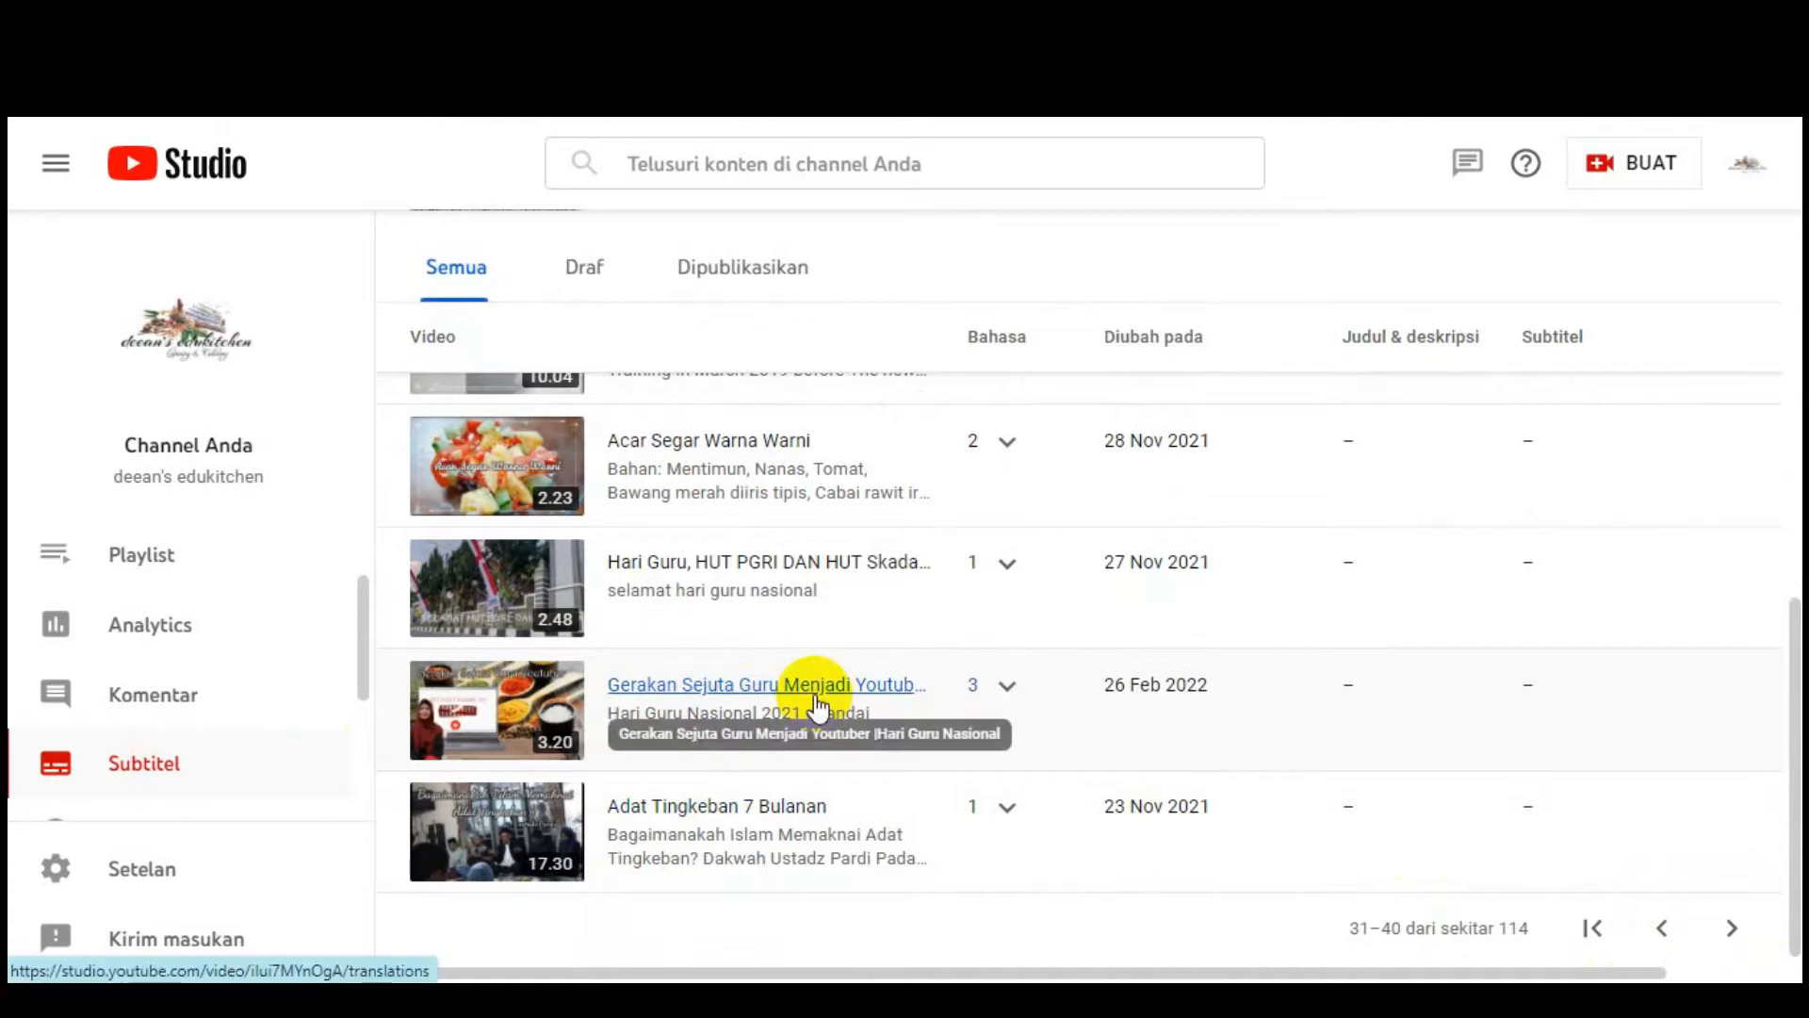
pyautogui.click(815, 697)
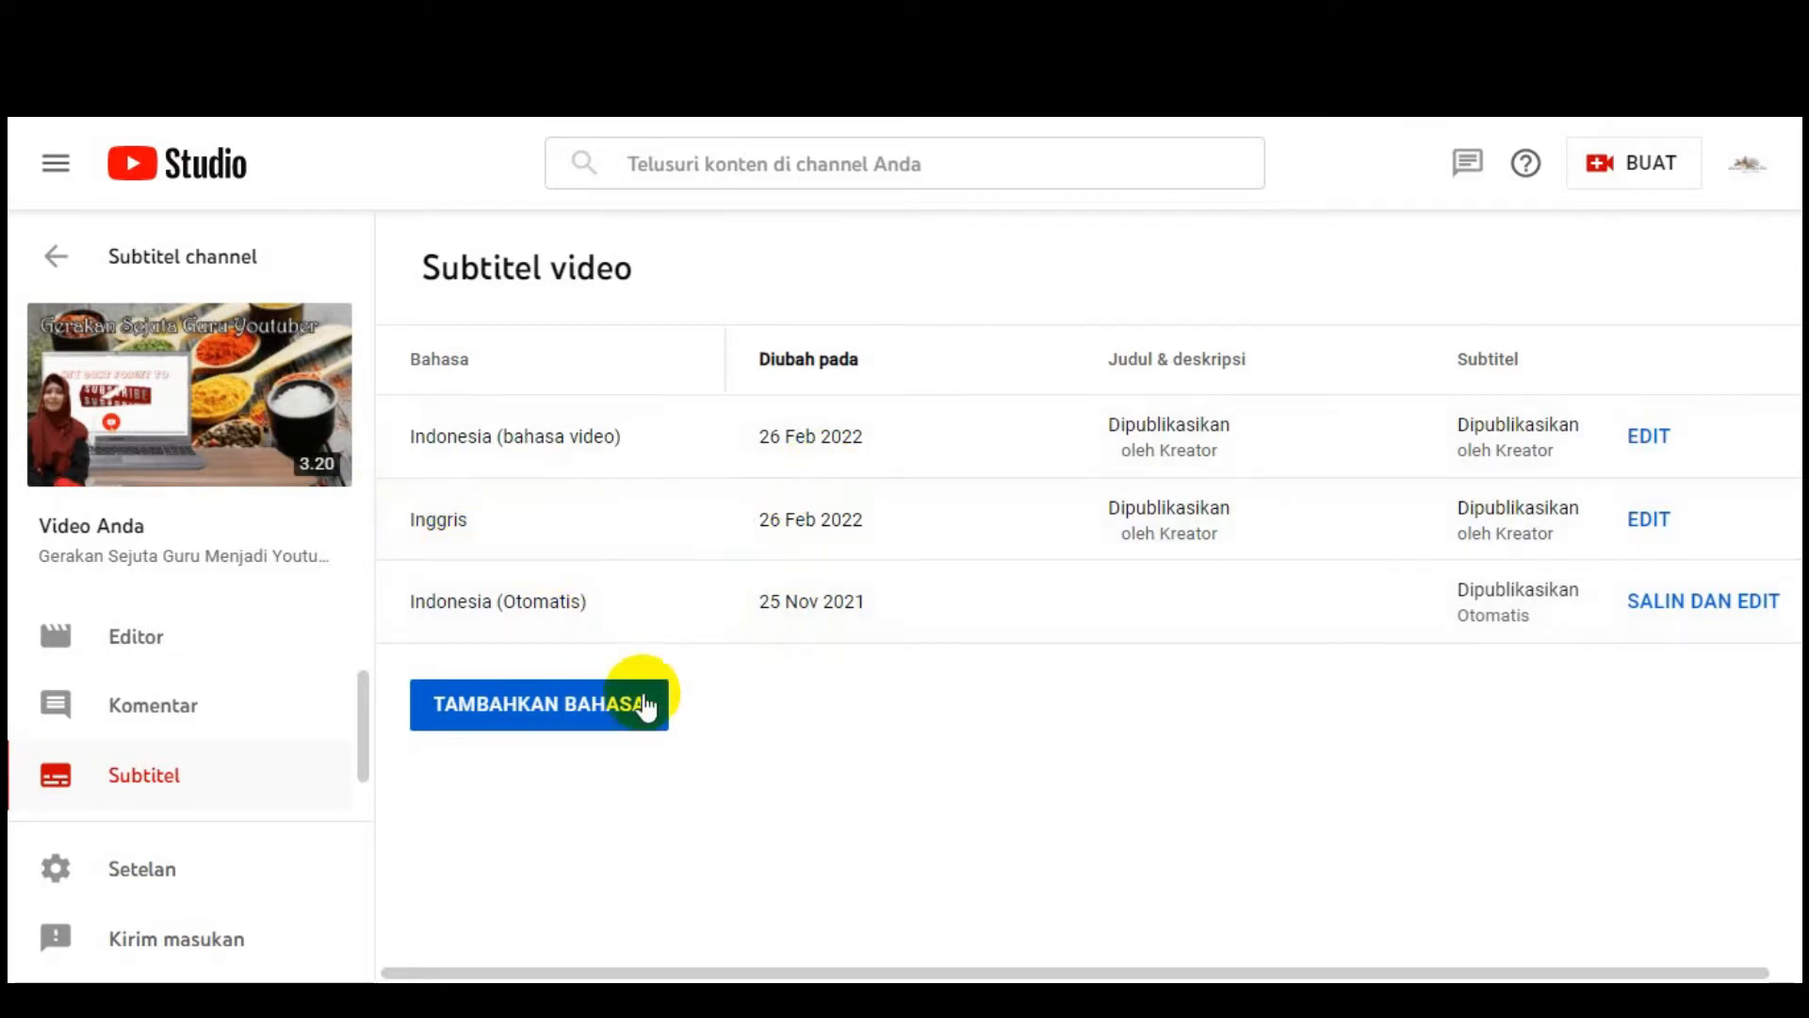
pyautogui.click(622, 716)
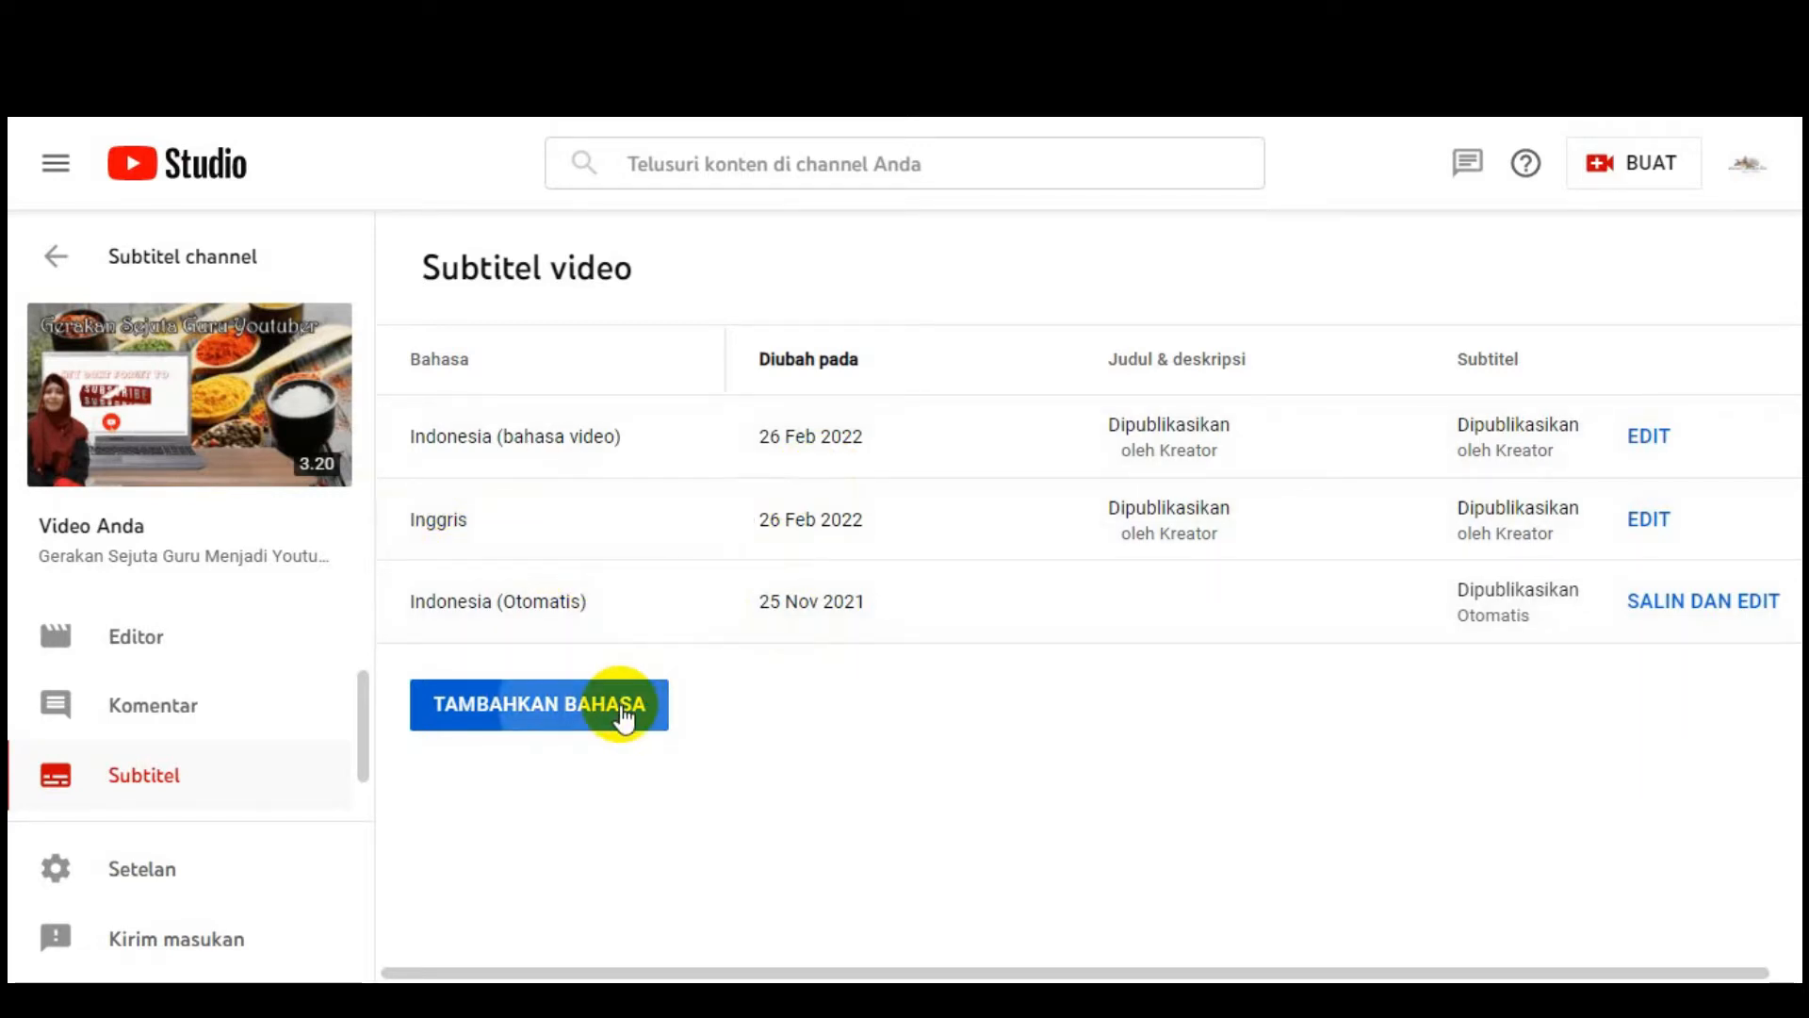
pyautogui.scroll(-10, 820, 640)
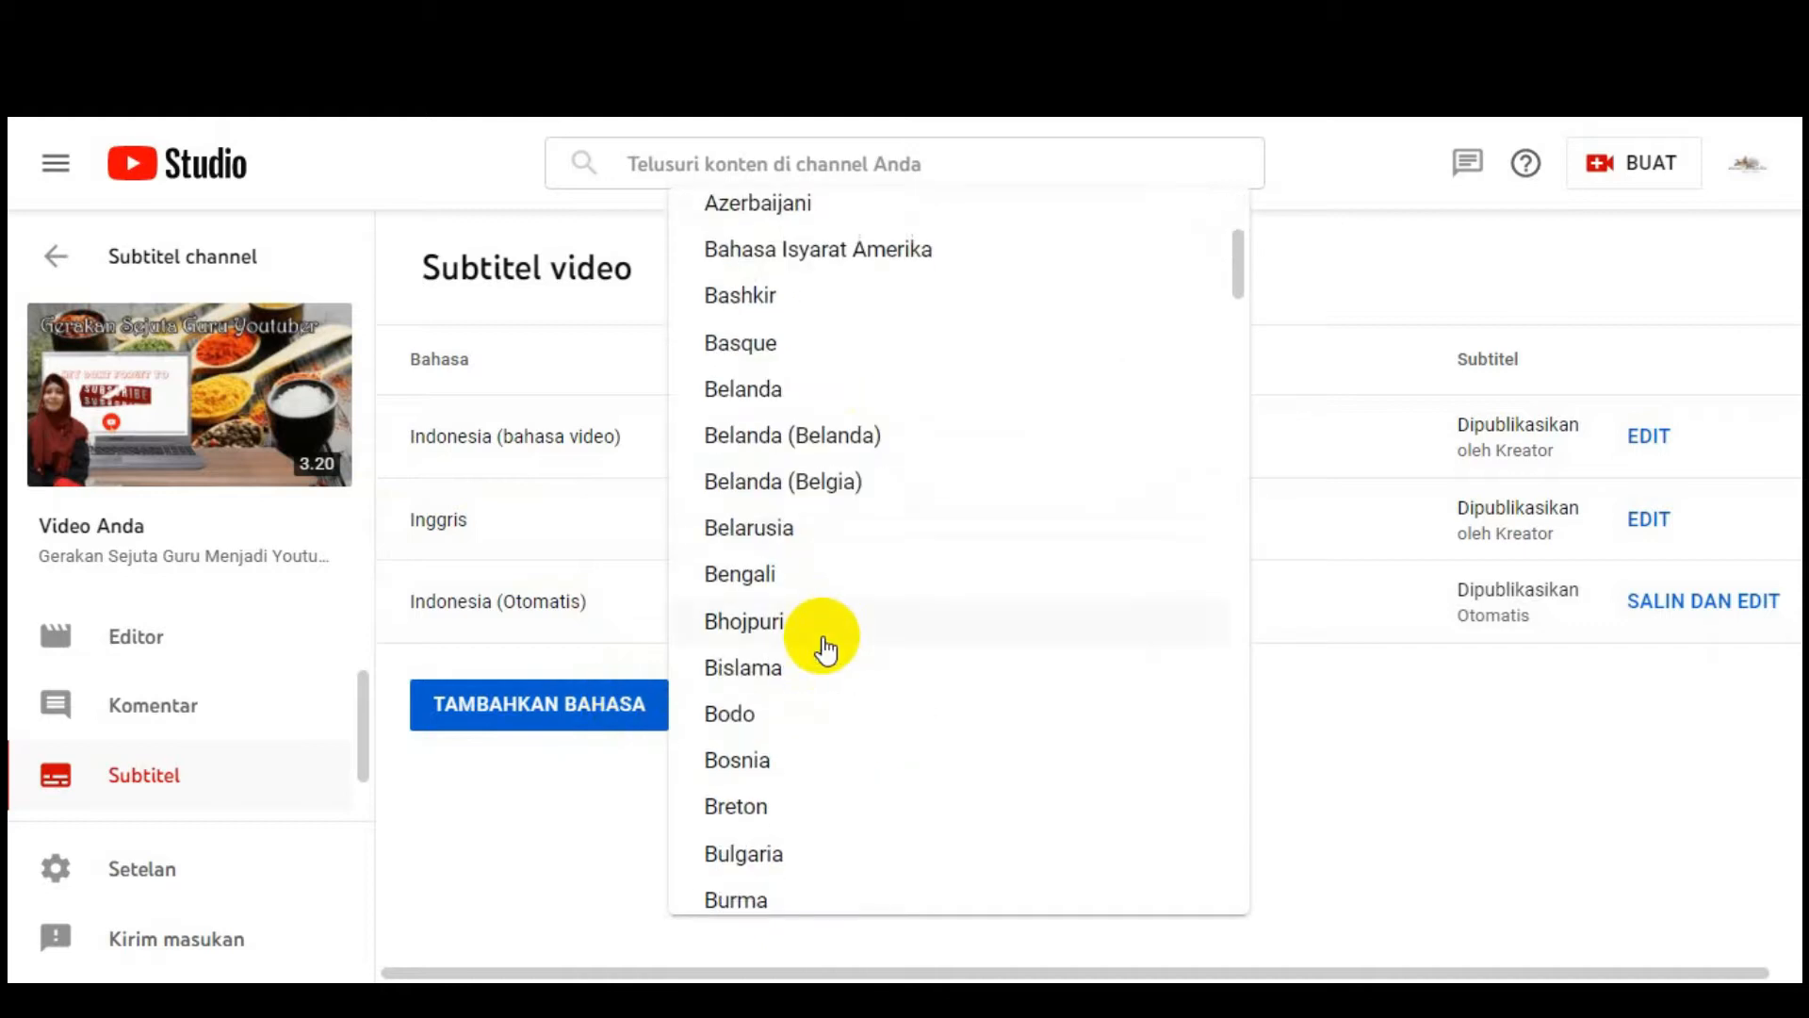
pyautogui.scroll(-15, 794, 697)
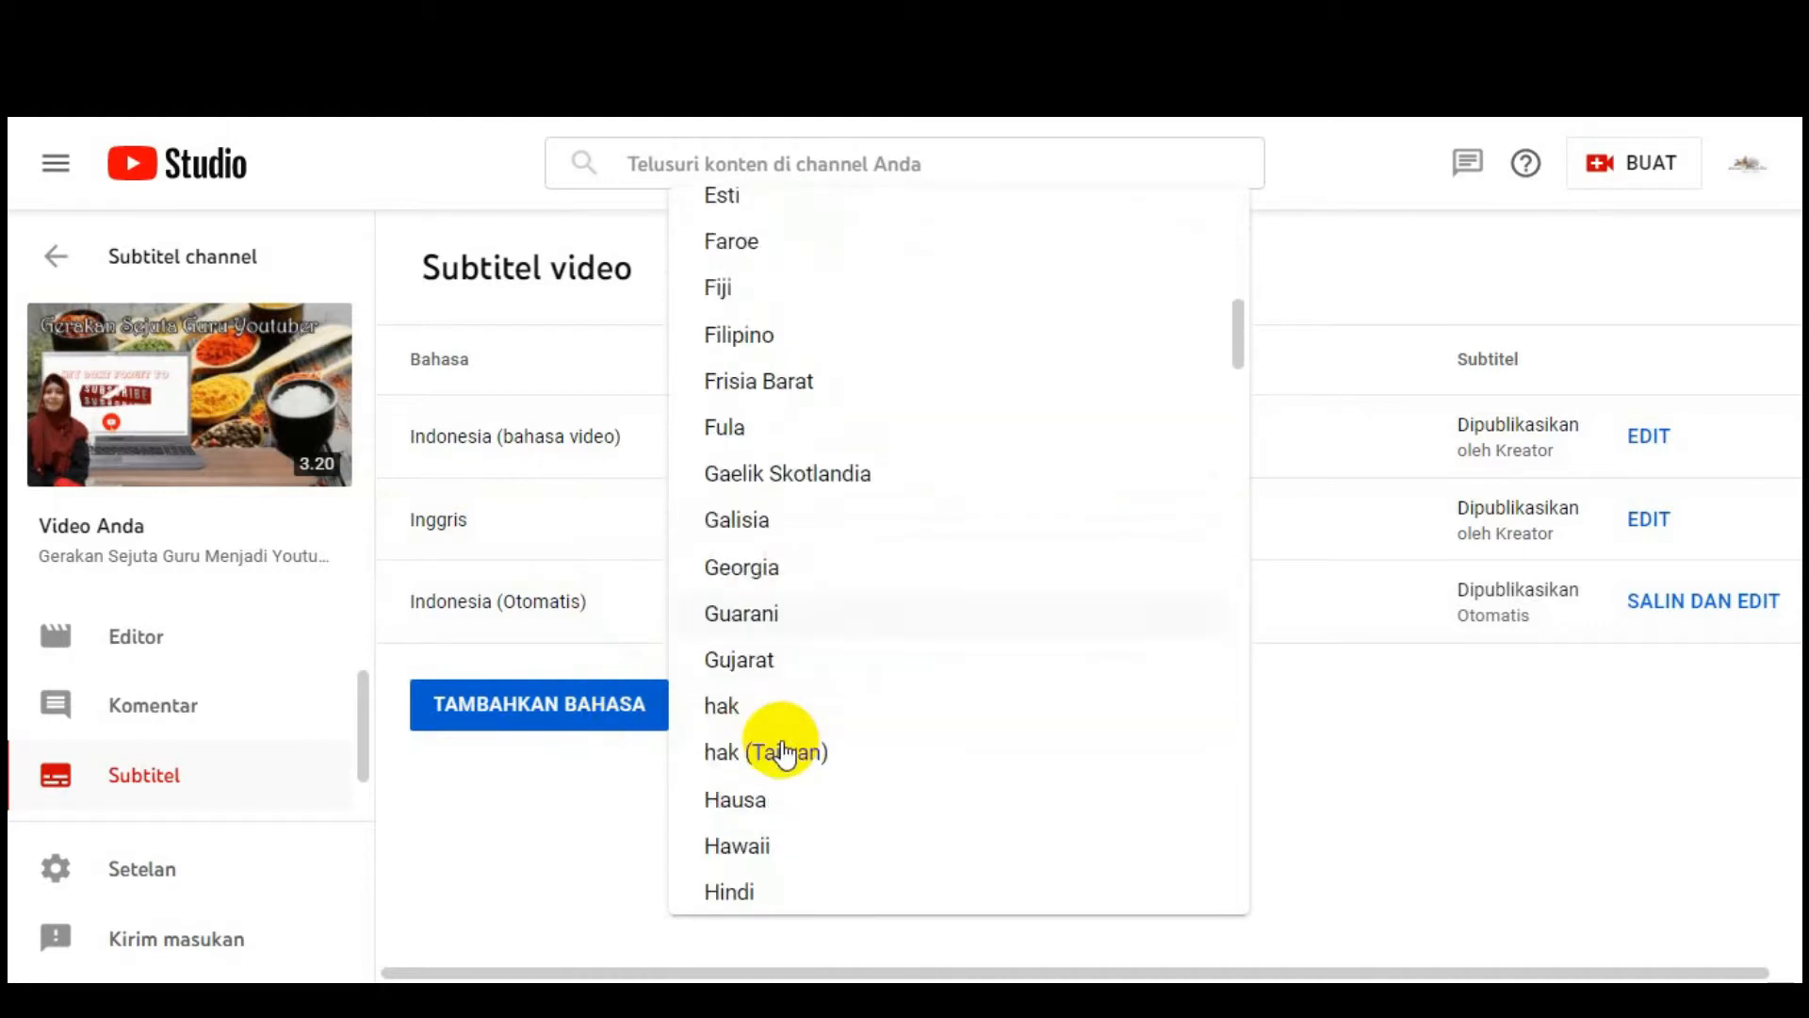
pyautogui.scroll(3, 801, 490)
pyautogui.scroll(20, 794, 509)
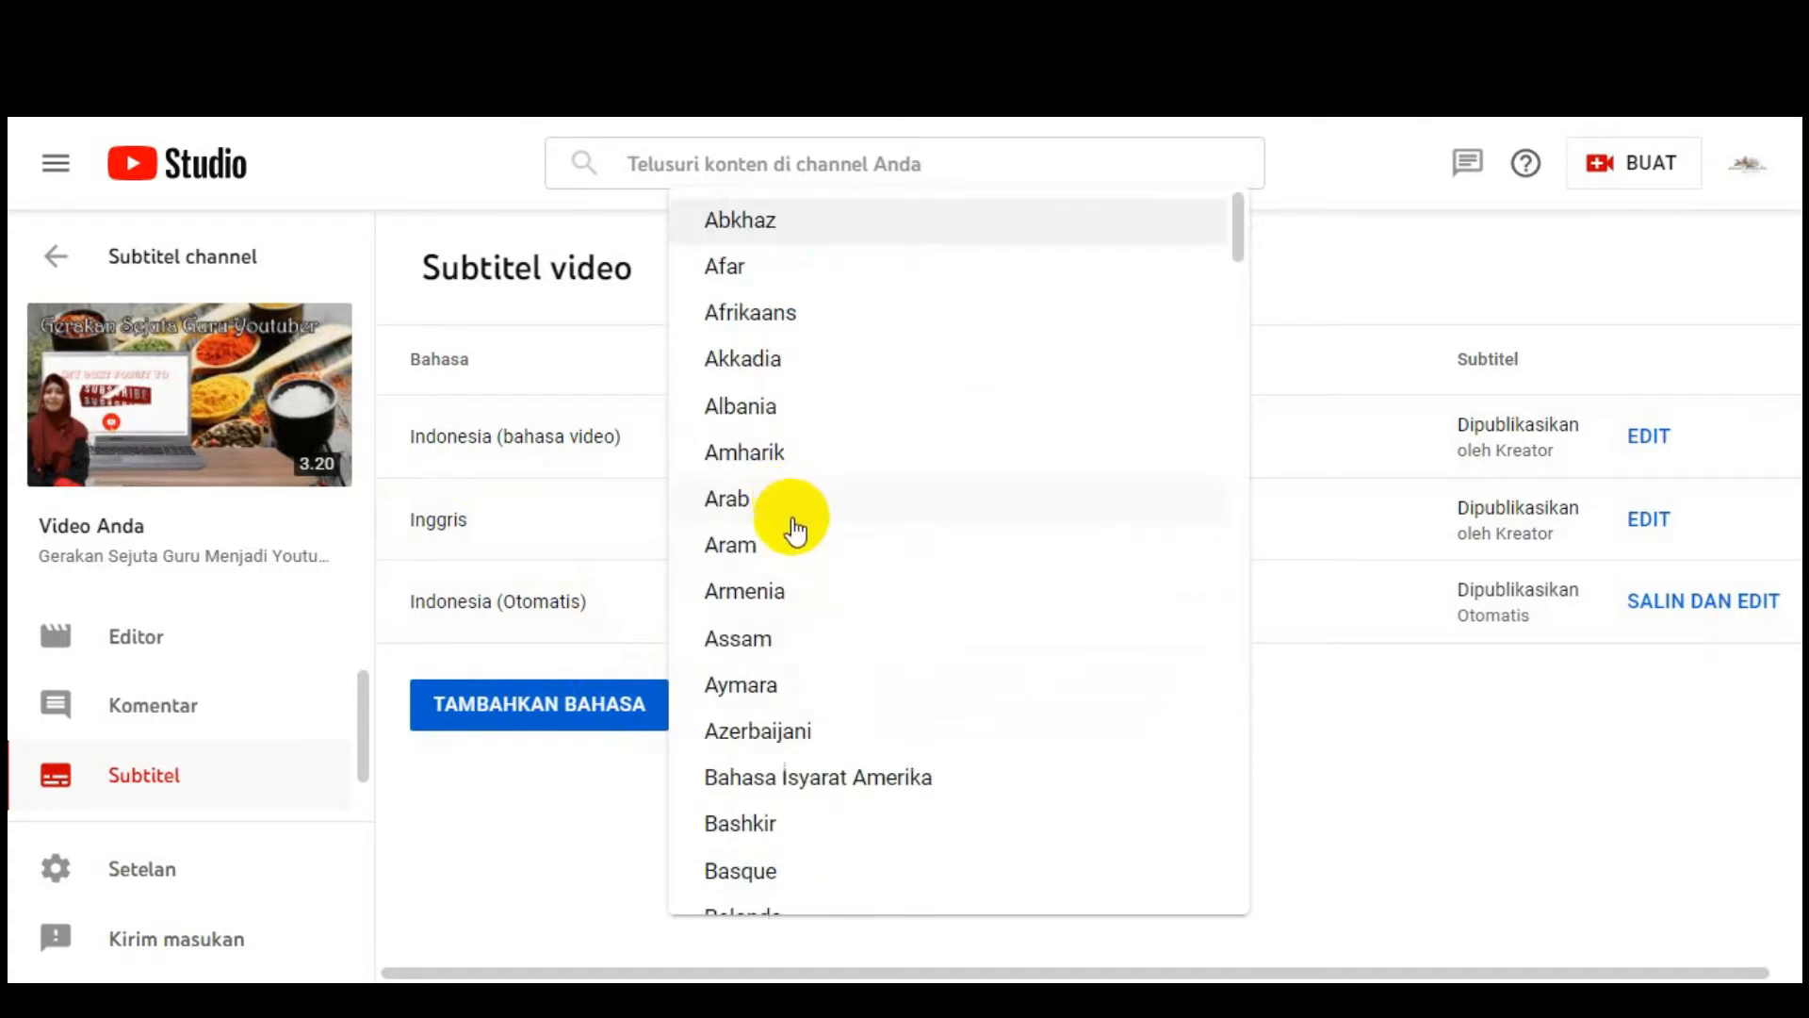
pyautogui.scroll(-20, 794, 514)
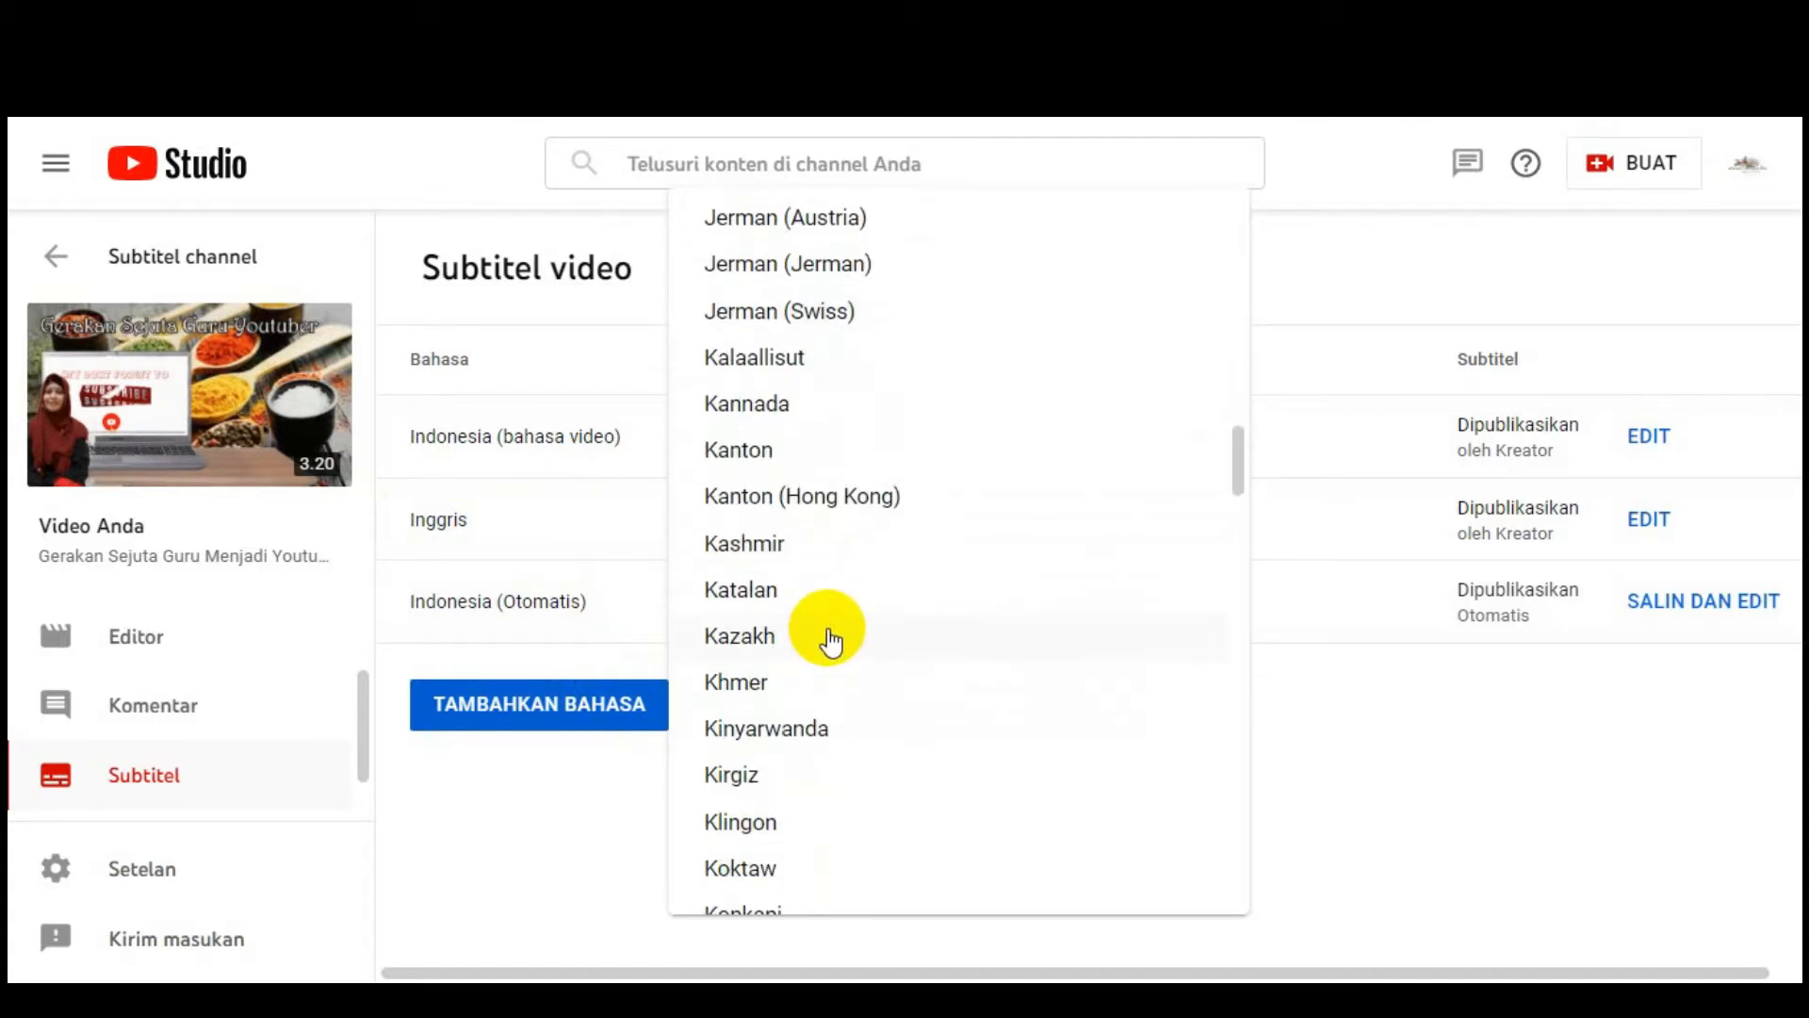
pyautogui.scroll(10, 829, 644)
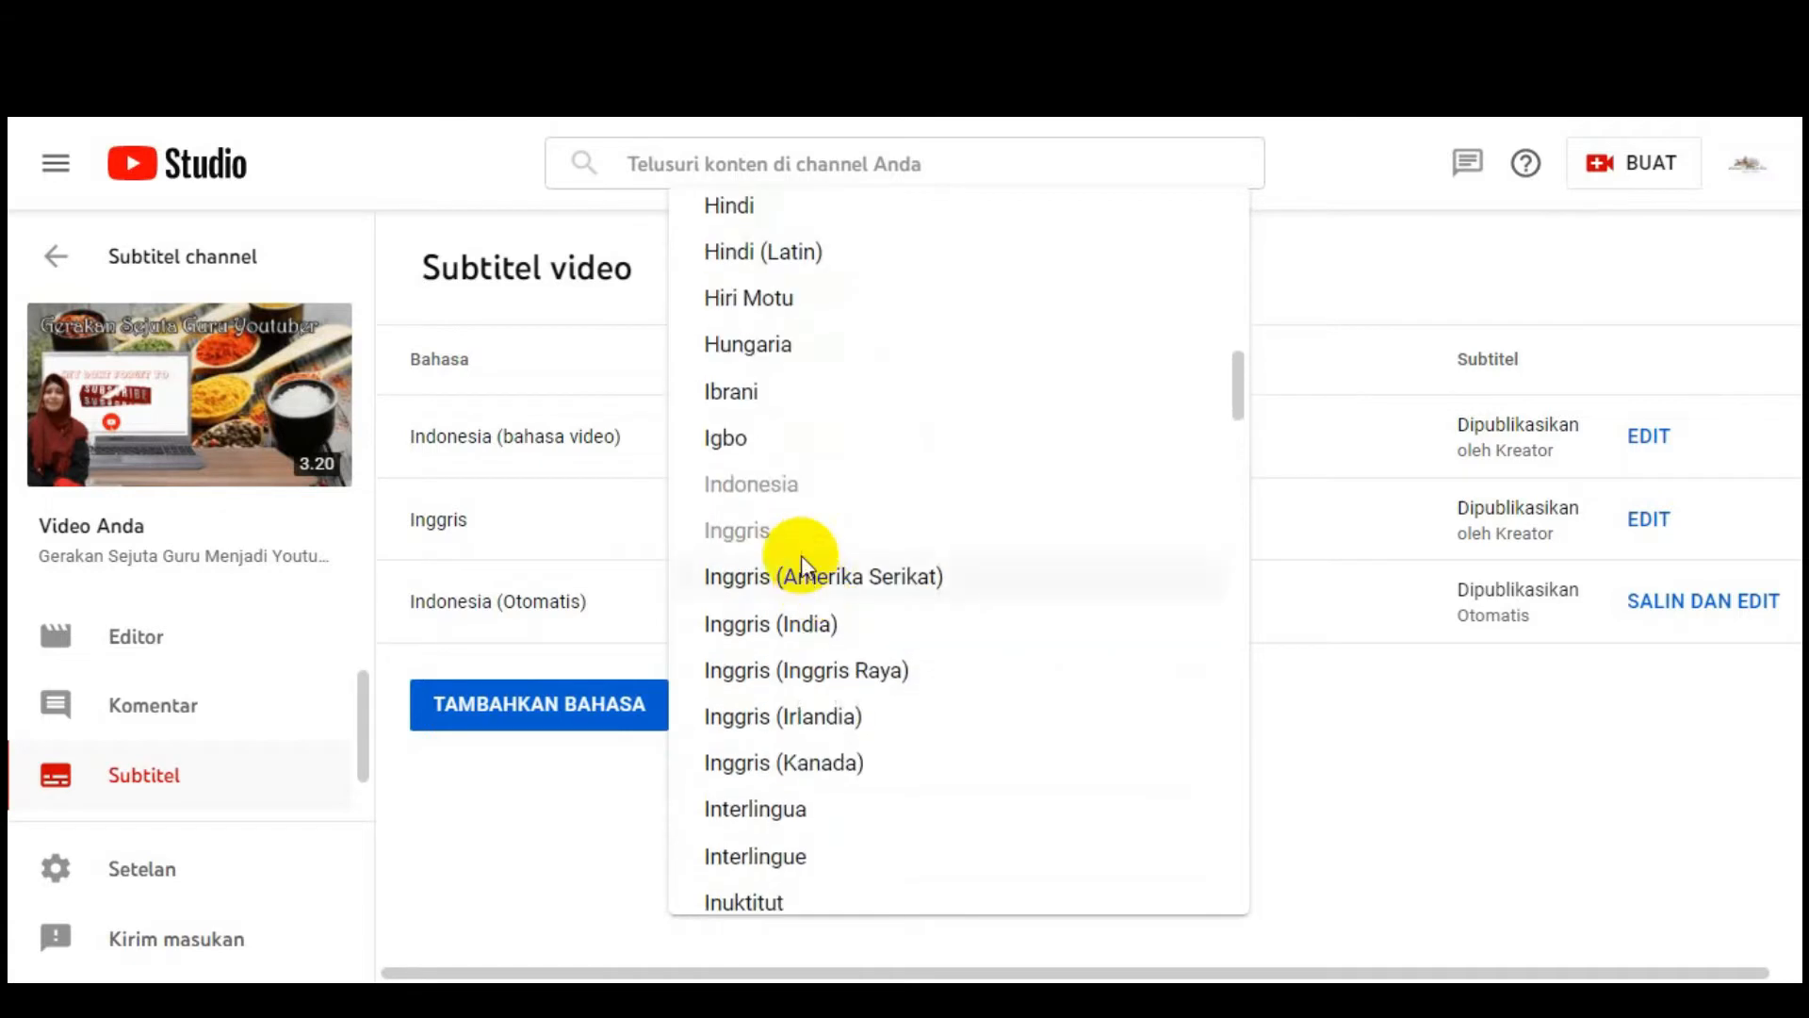
pyautogui.click(601, 794)
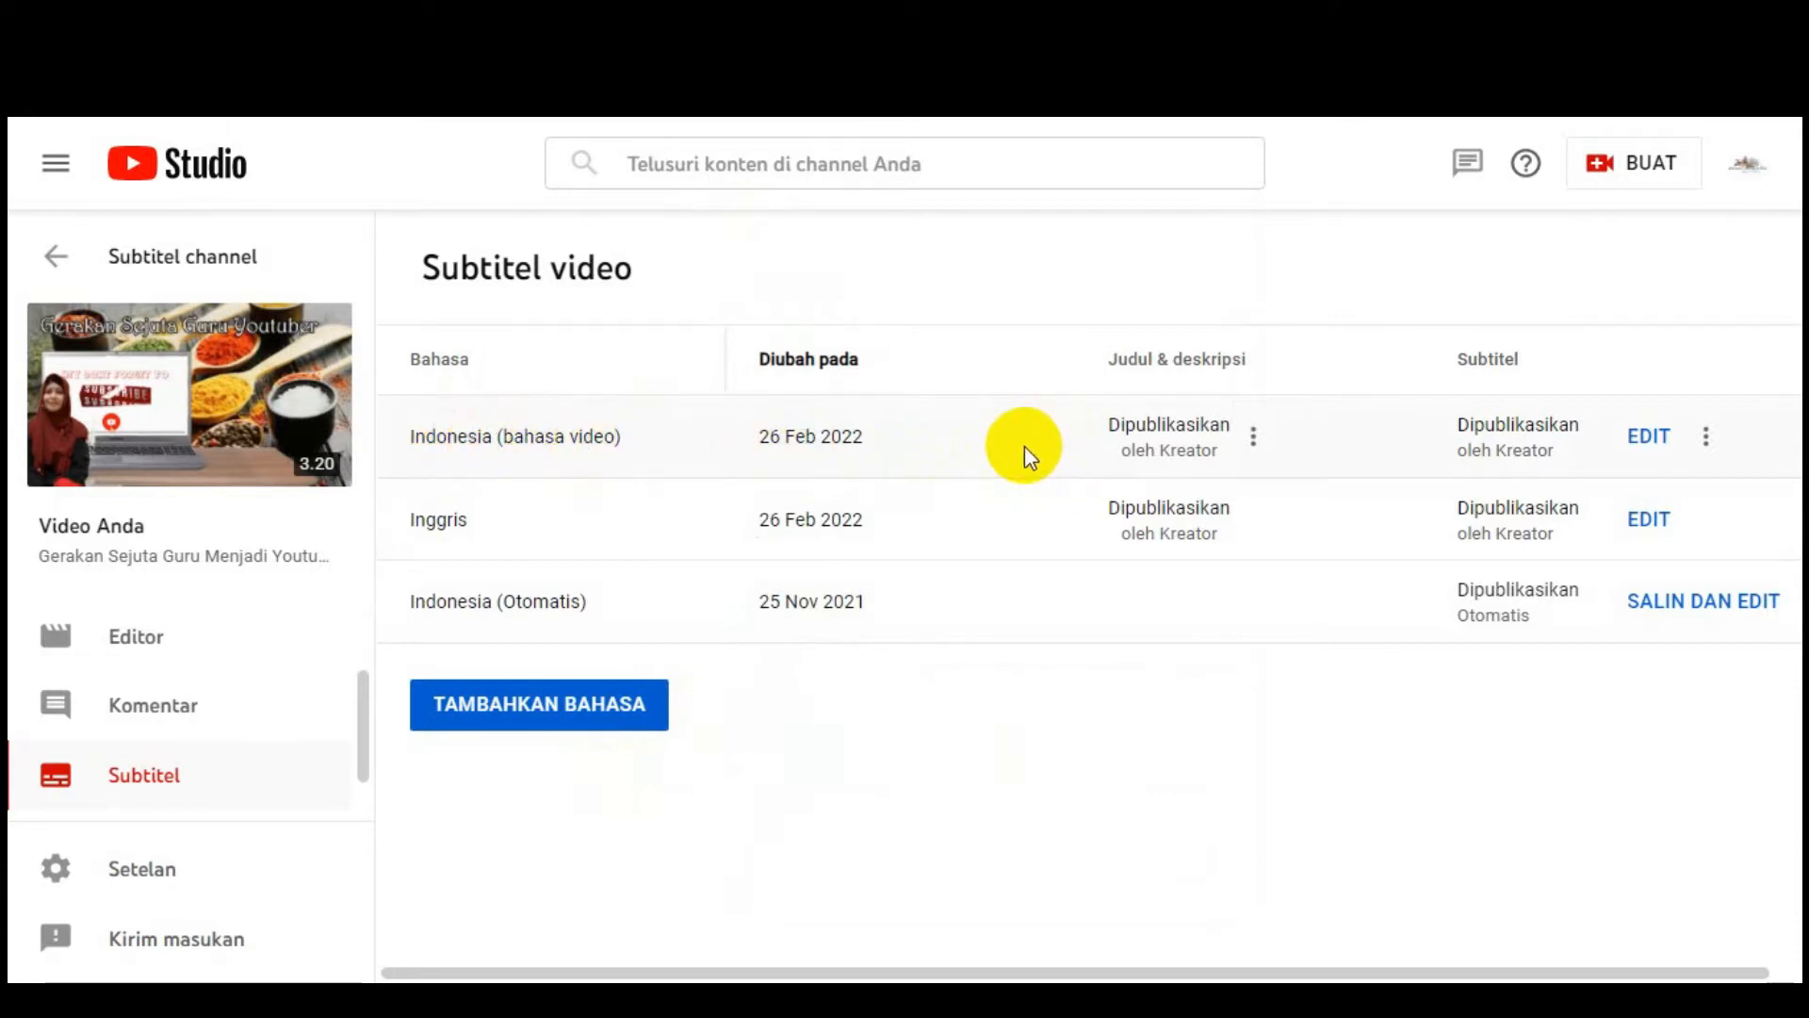
# Step: Edit the Indonesia (bahasa video) track and fill it with Terjemahkan otomatis captions
pyautogui.click(1651, 441)
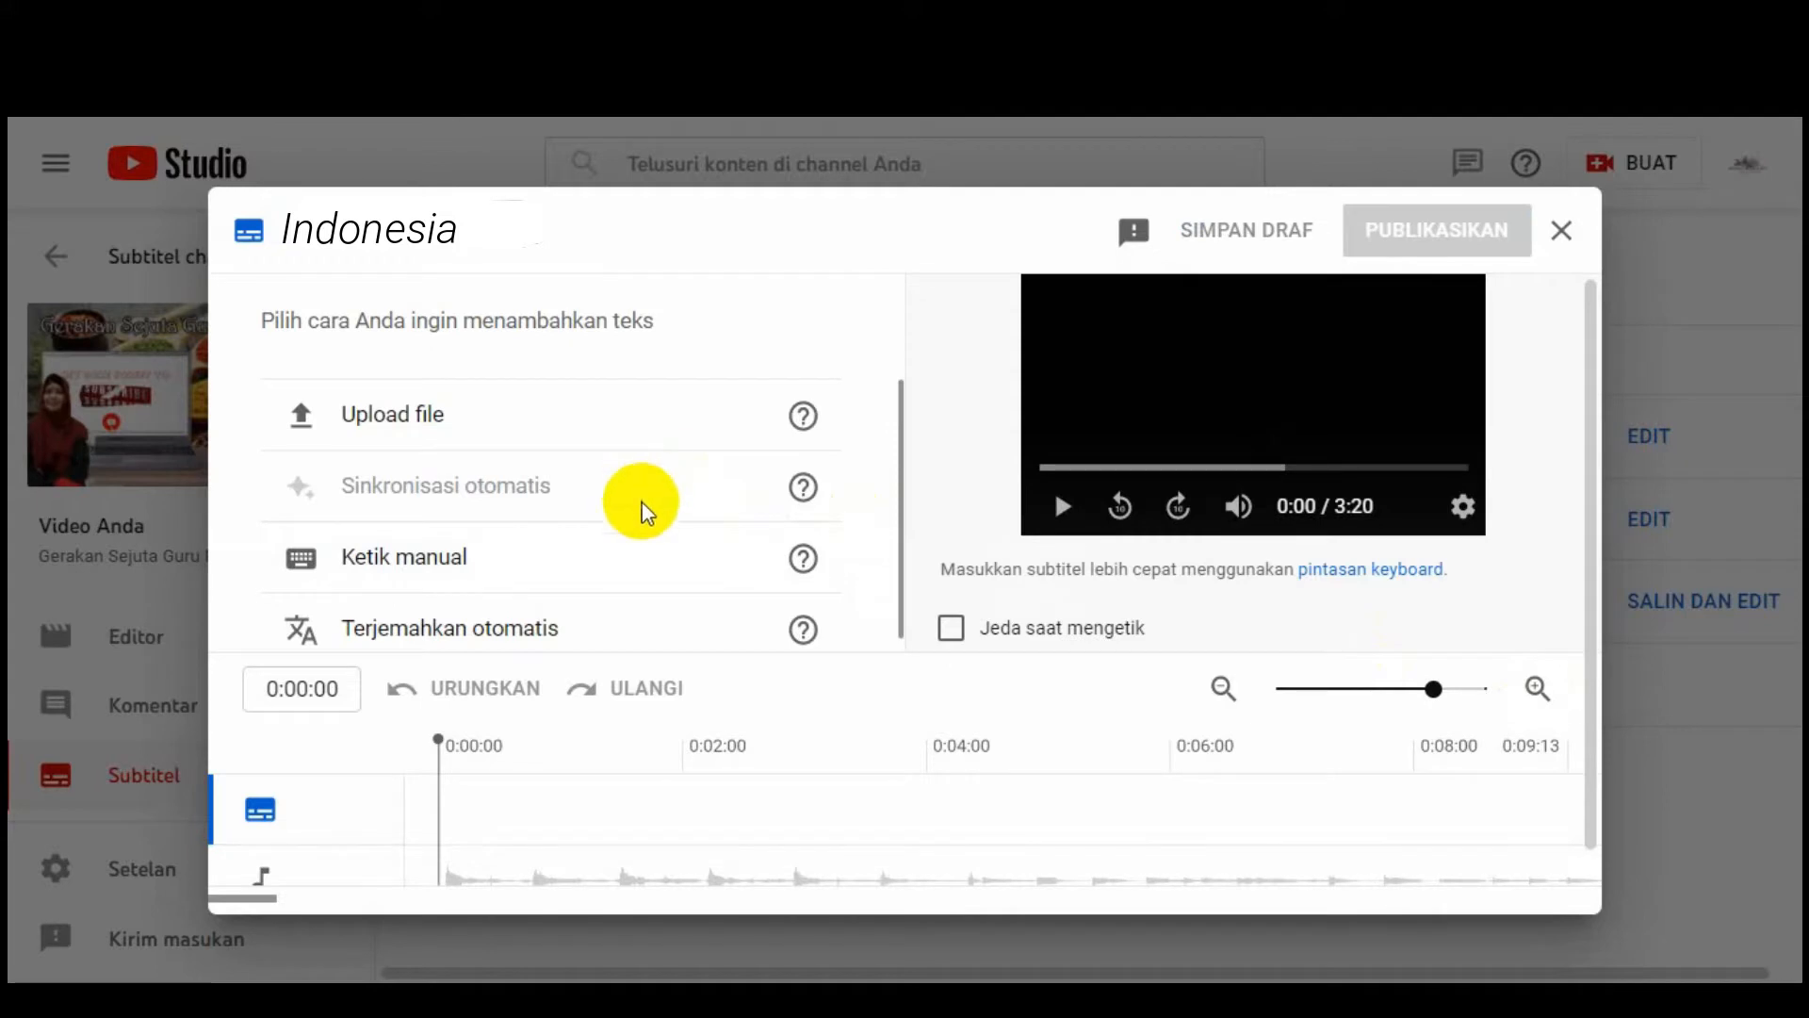
pyautogui.scroll(-1, 643, 502)
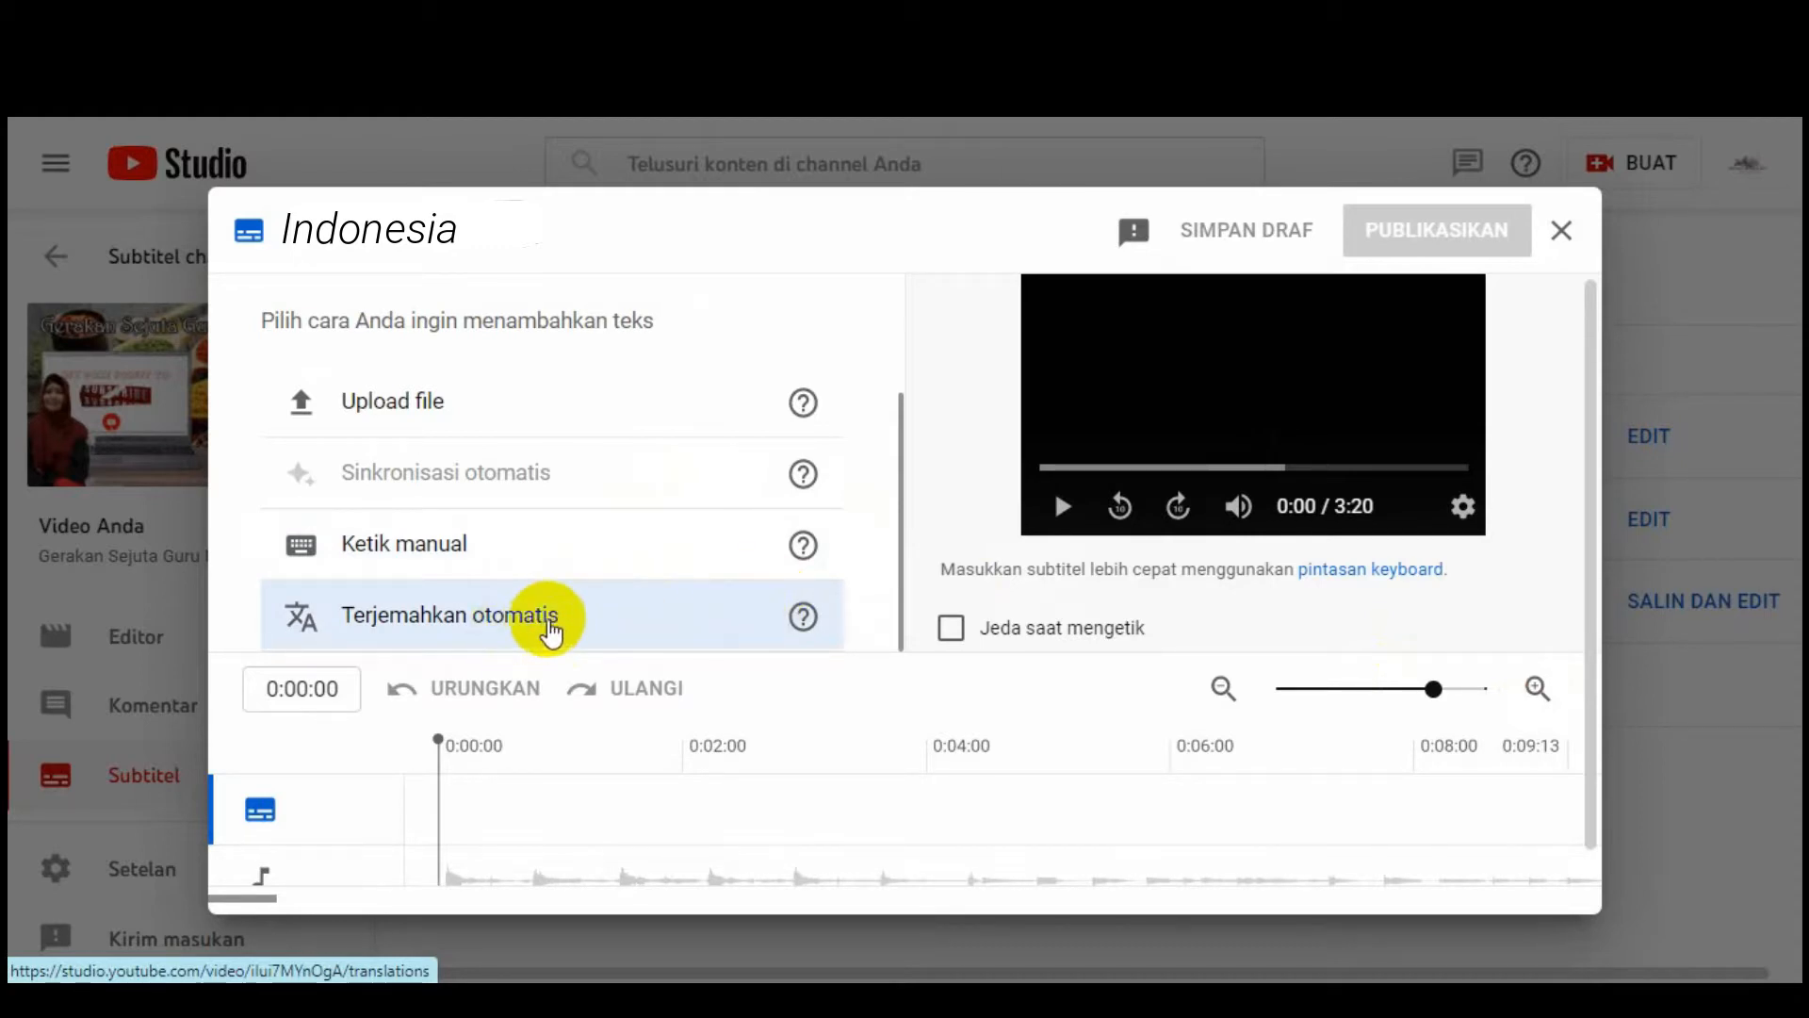
pyautogui.click(564, 625)
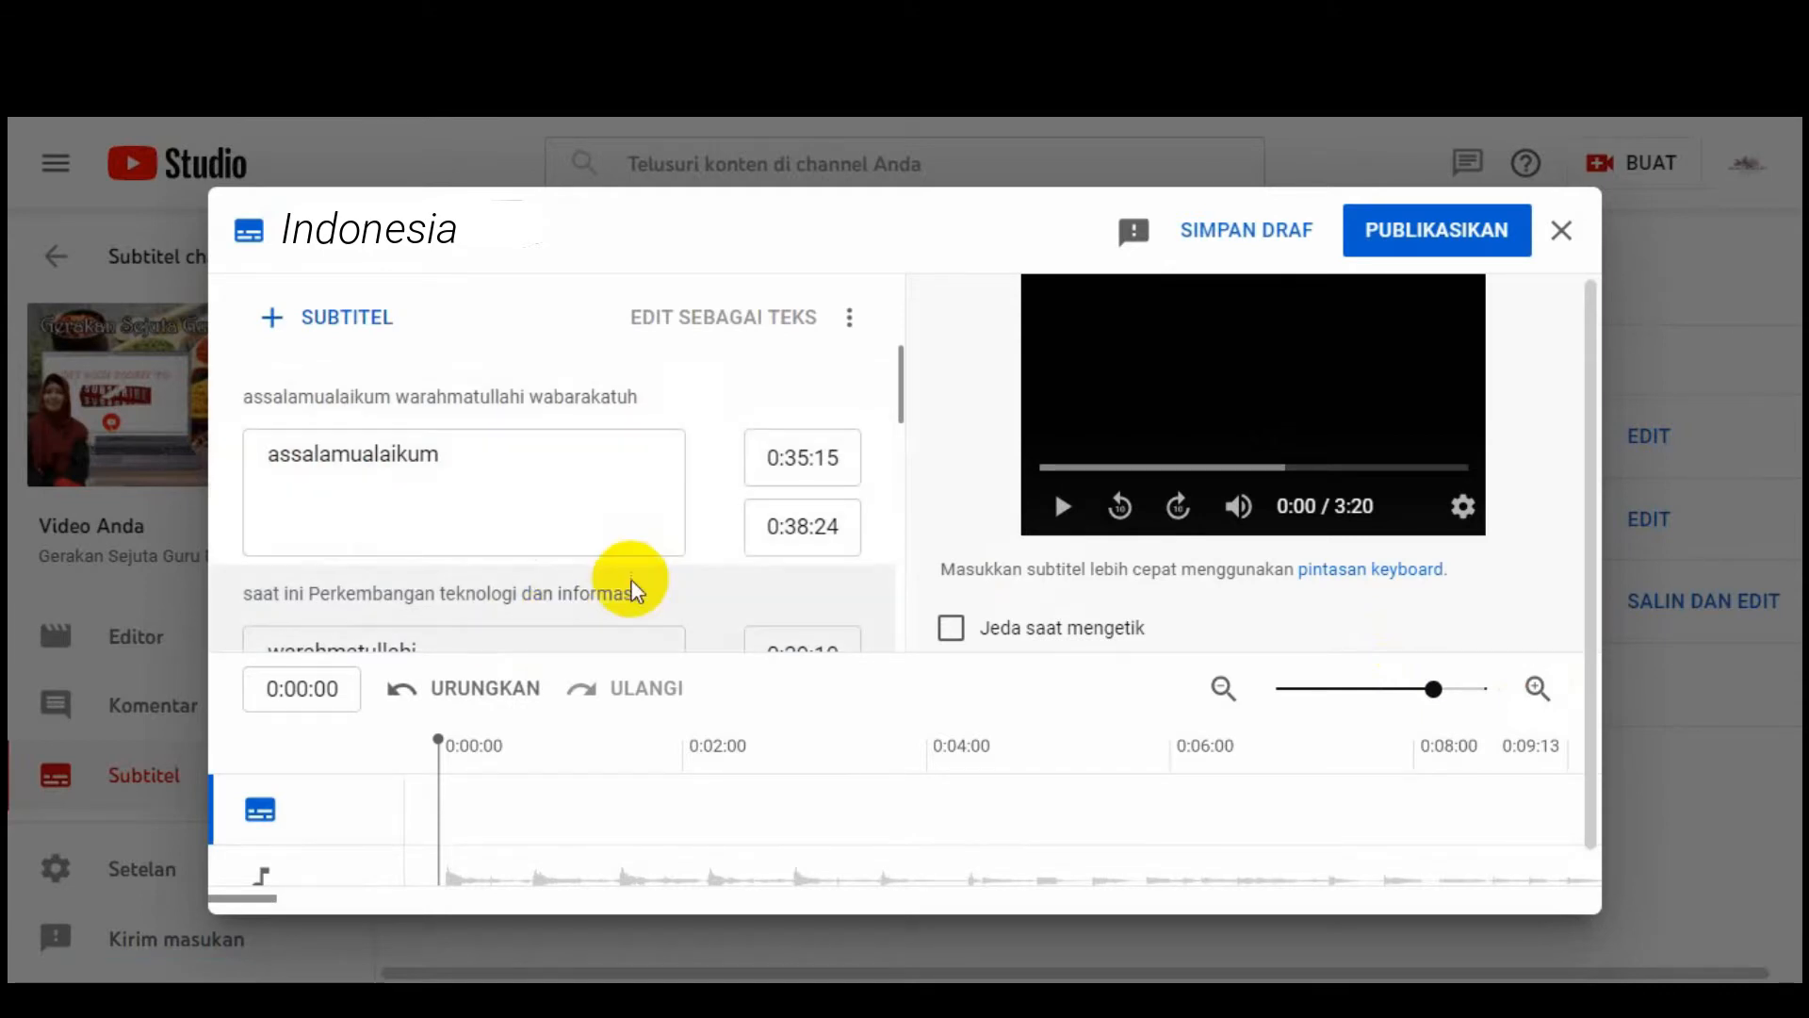
pyautogui.scroll(-1, 614, 601)
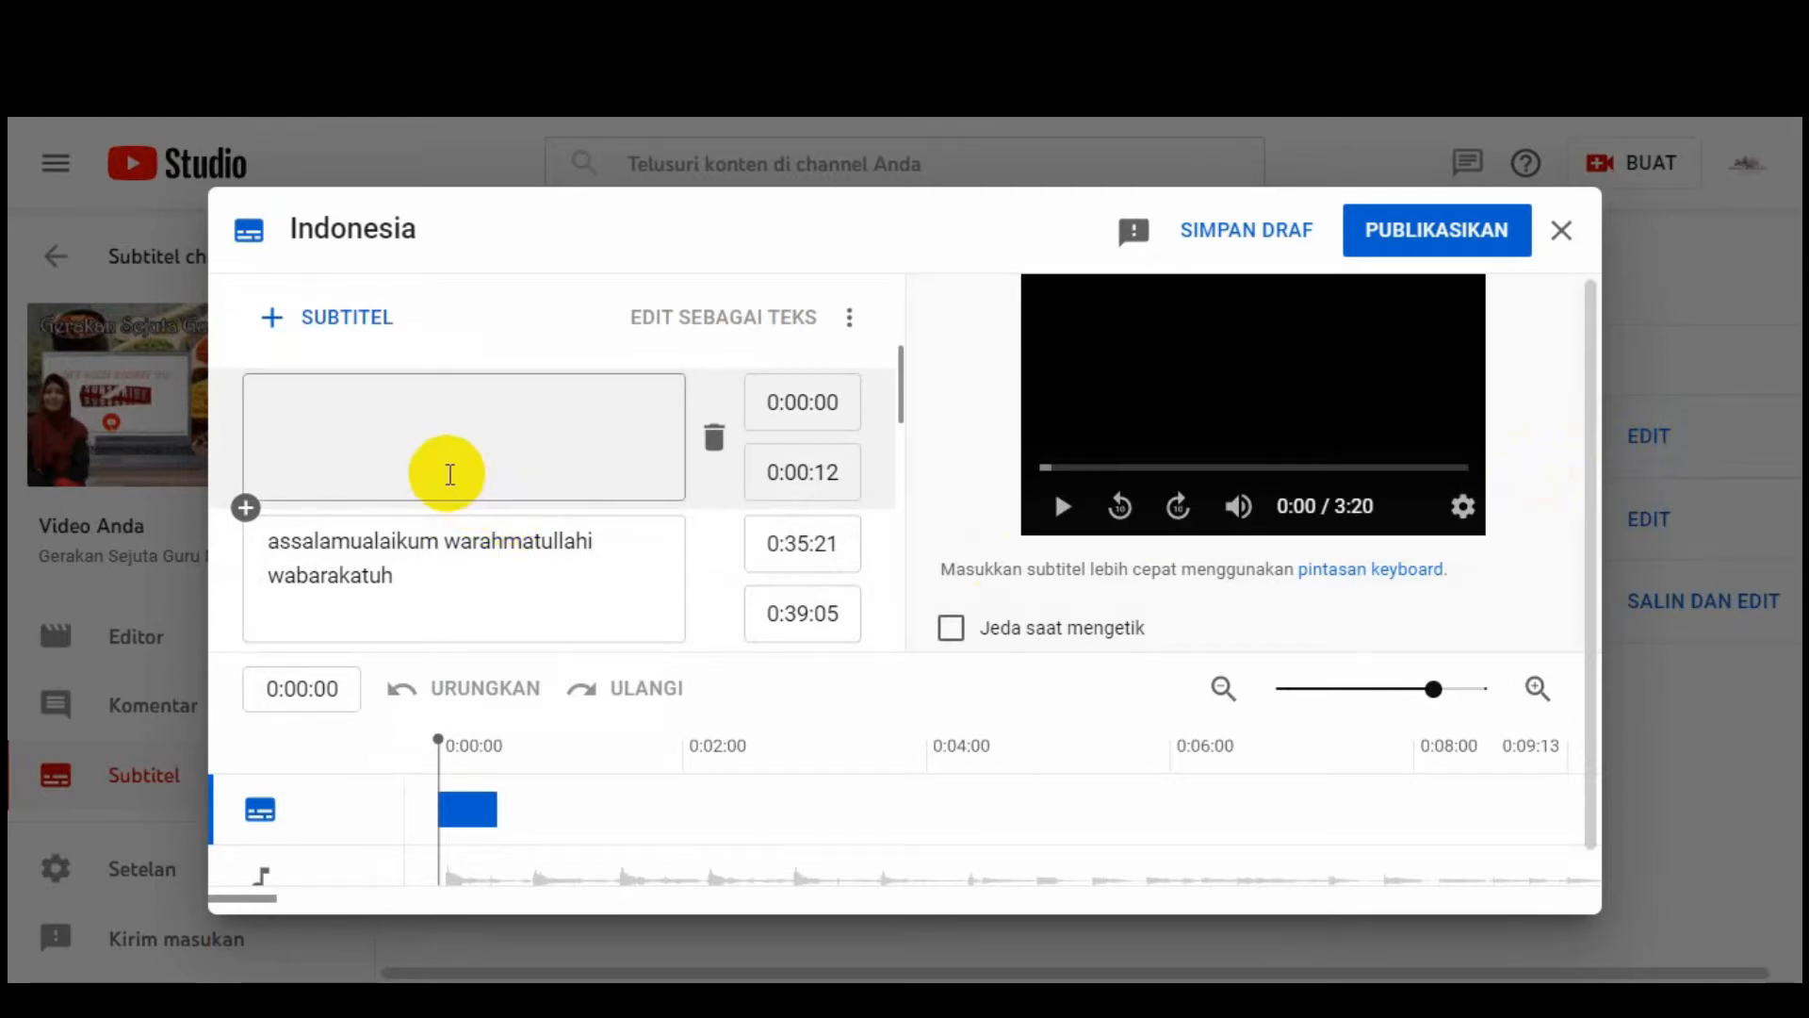
pyautogui.scroll(-2, 472, 529)
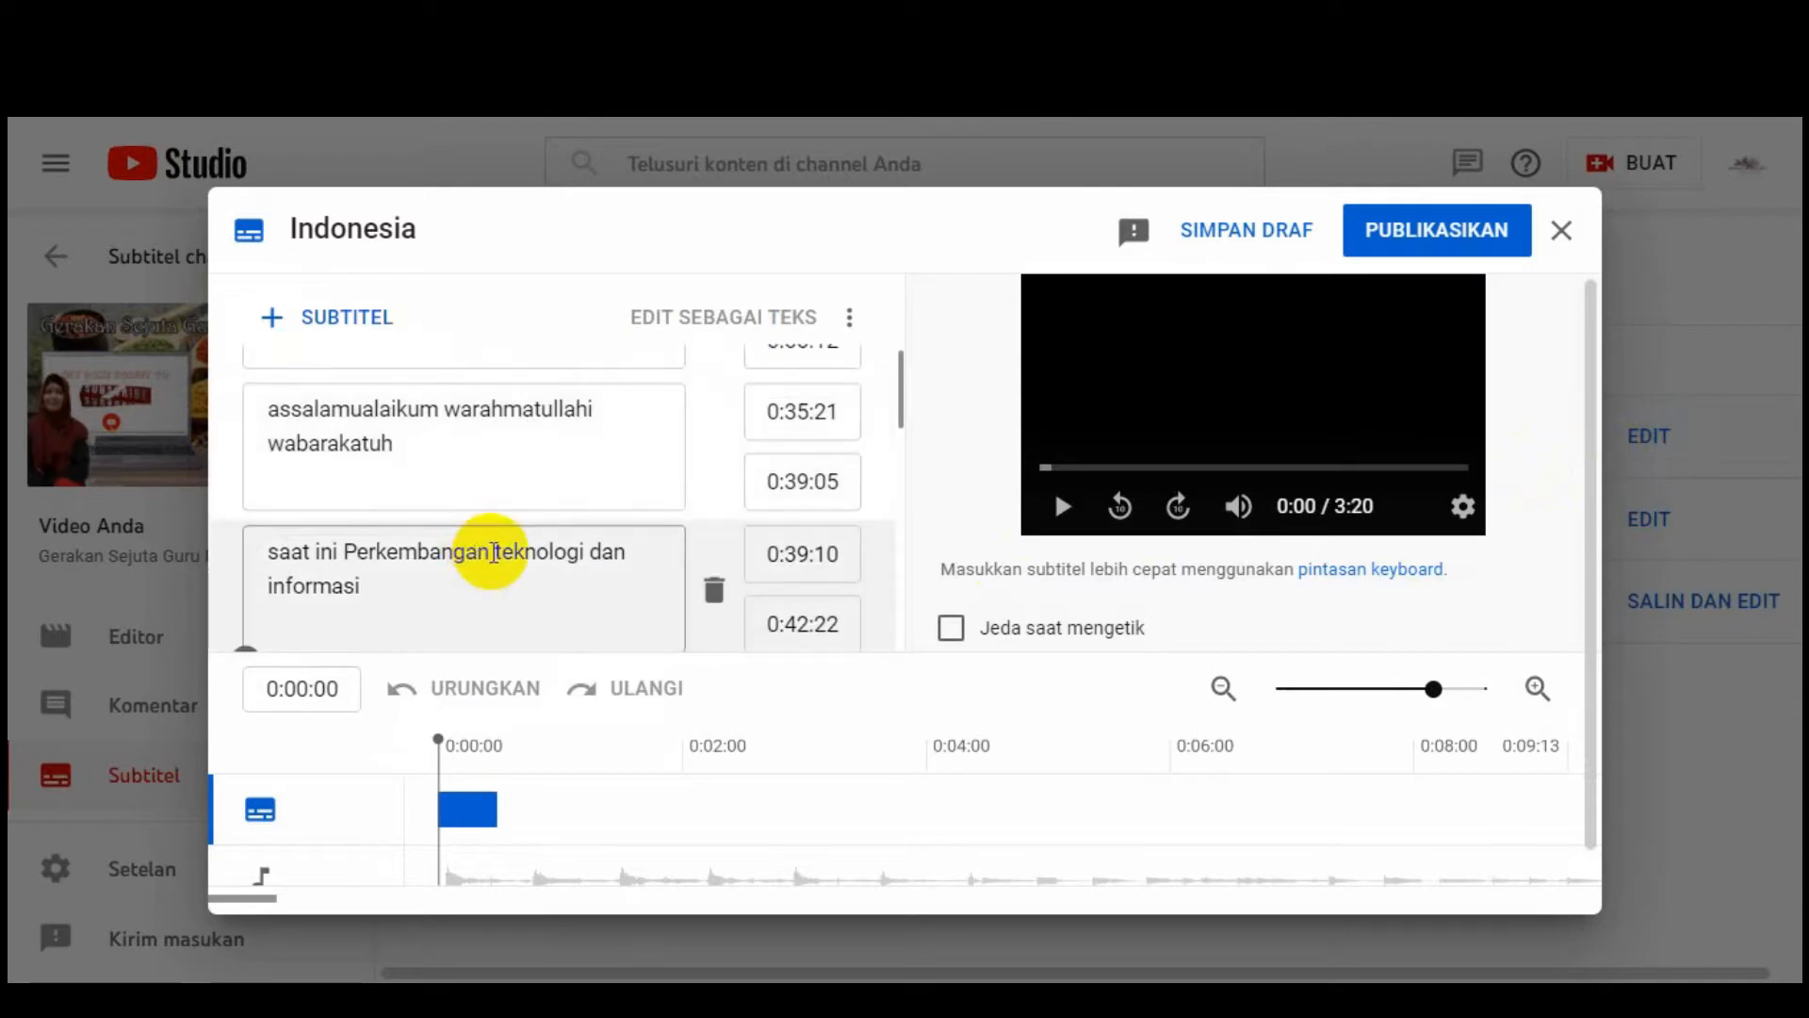
pyautogui.scroll(2, 565, 537)
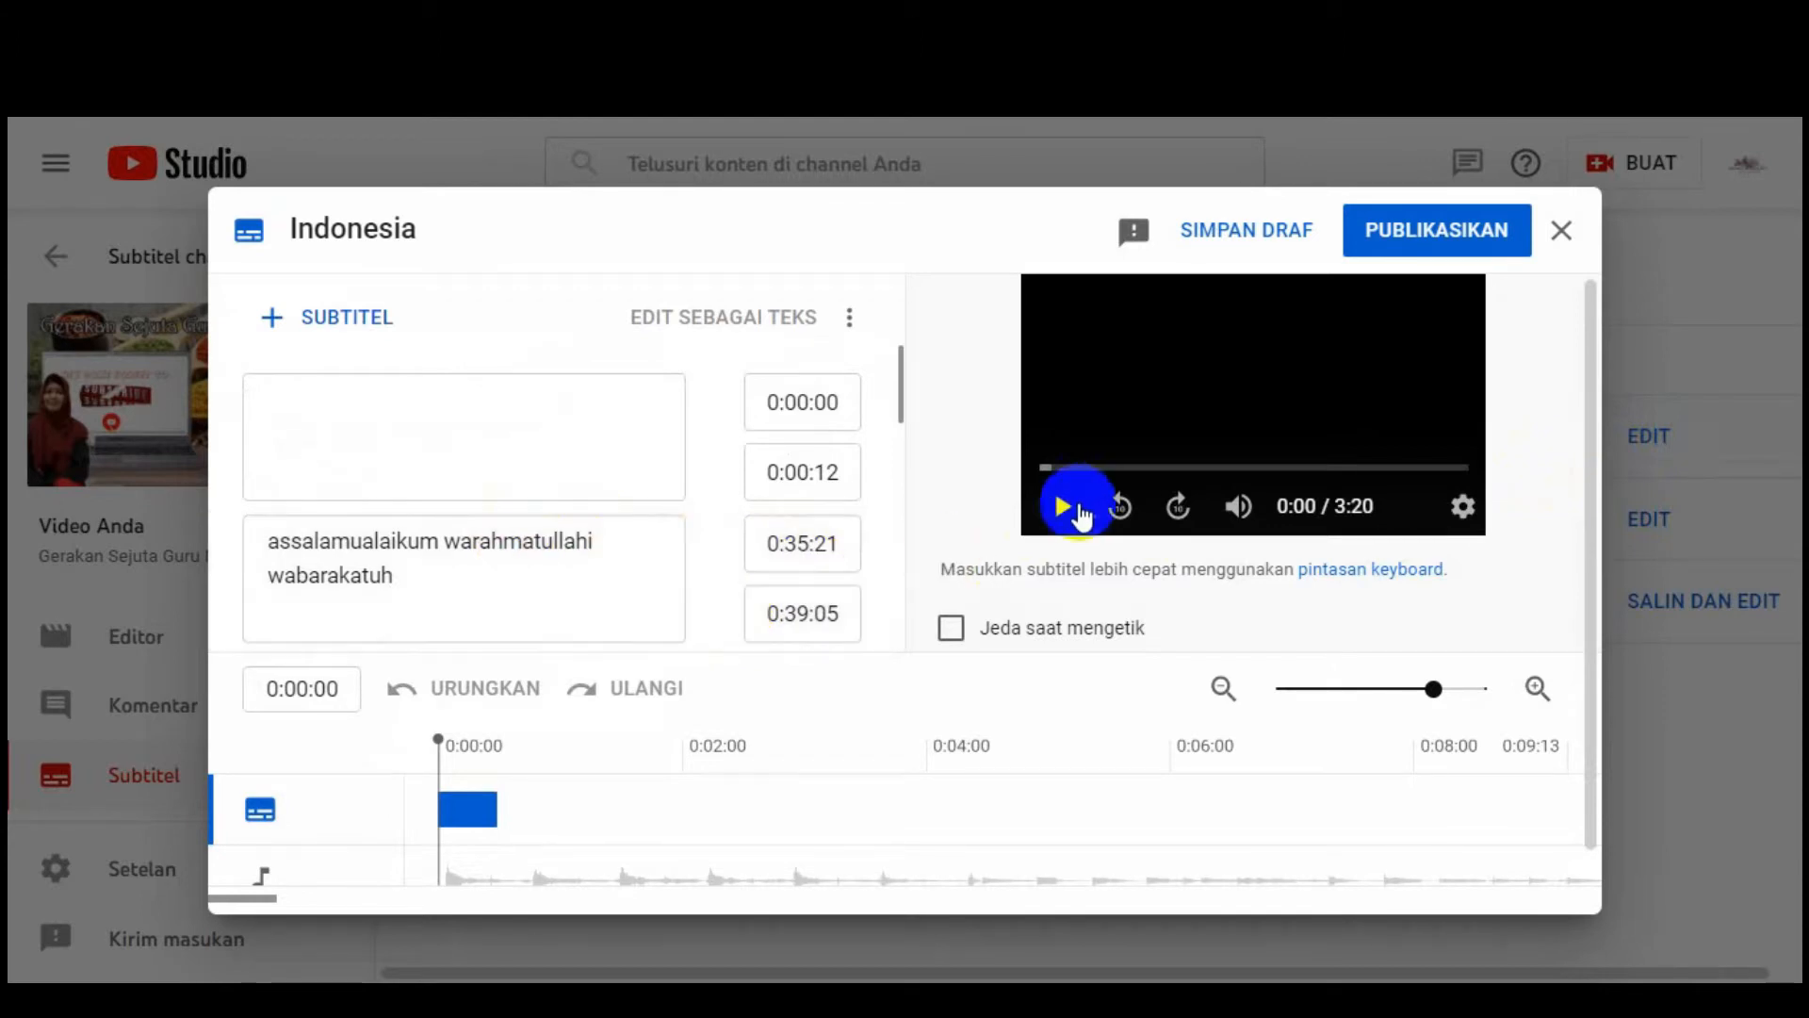
# Step: Play the preview to about 0:39 to check the greeting caption at 0:35:21–0:39:05
pyautogui.click(1066, 514)
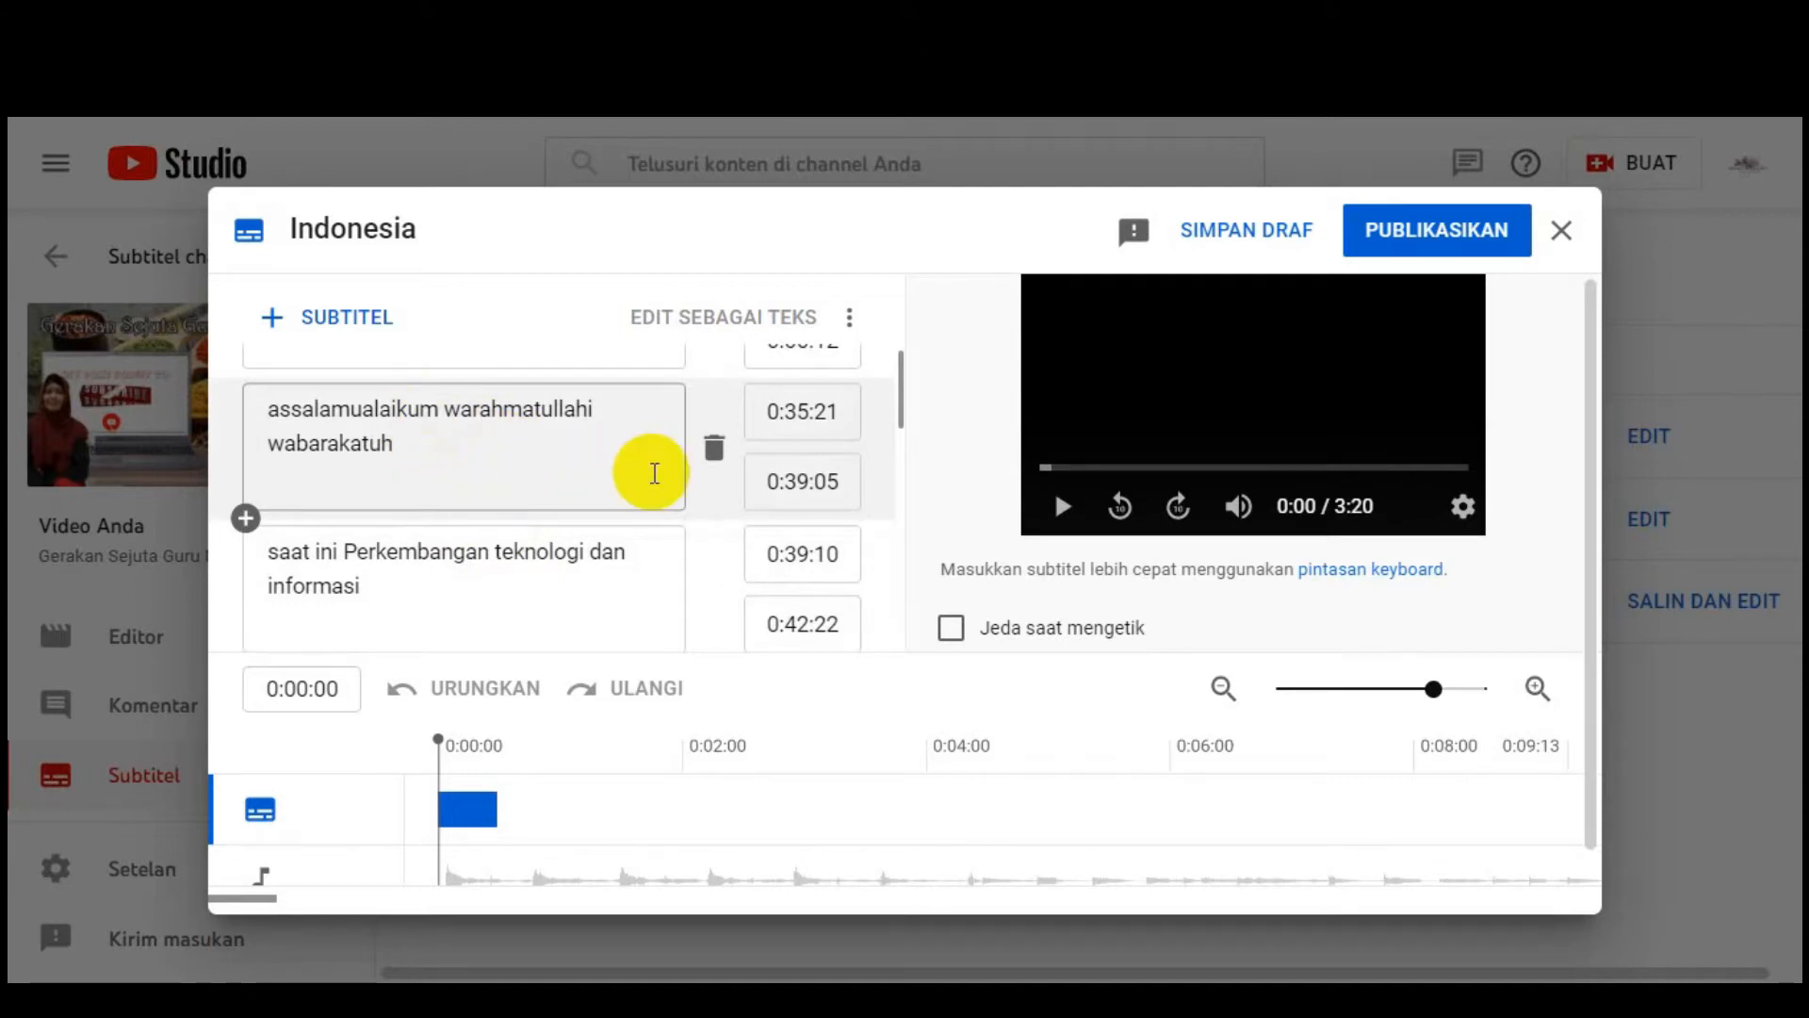
pyautogui.scroll(1, 622, 490)
pyautogui.scroll(-1, 339, 593)
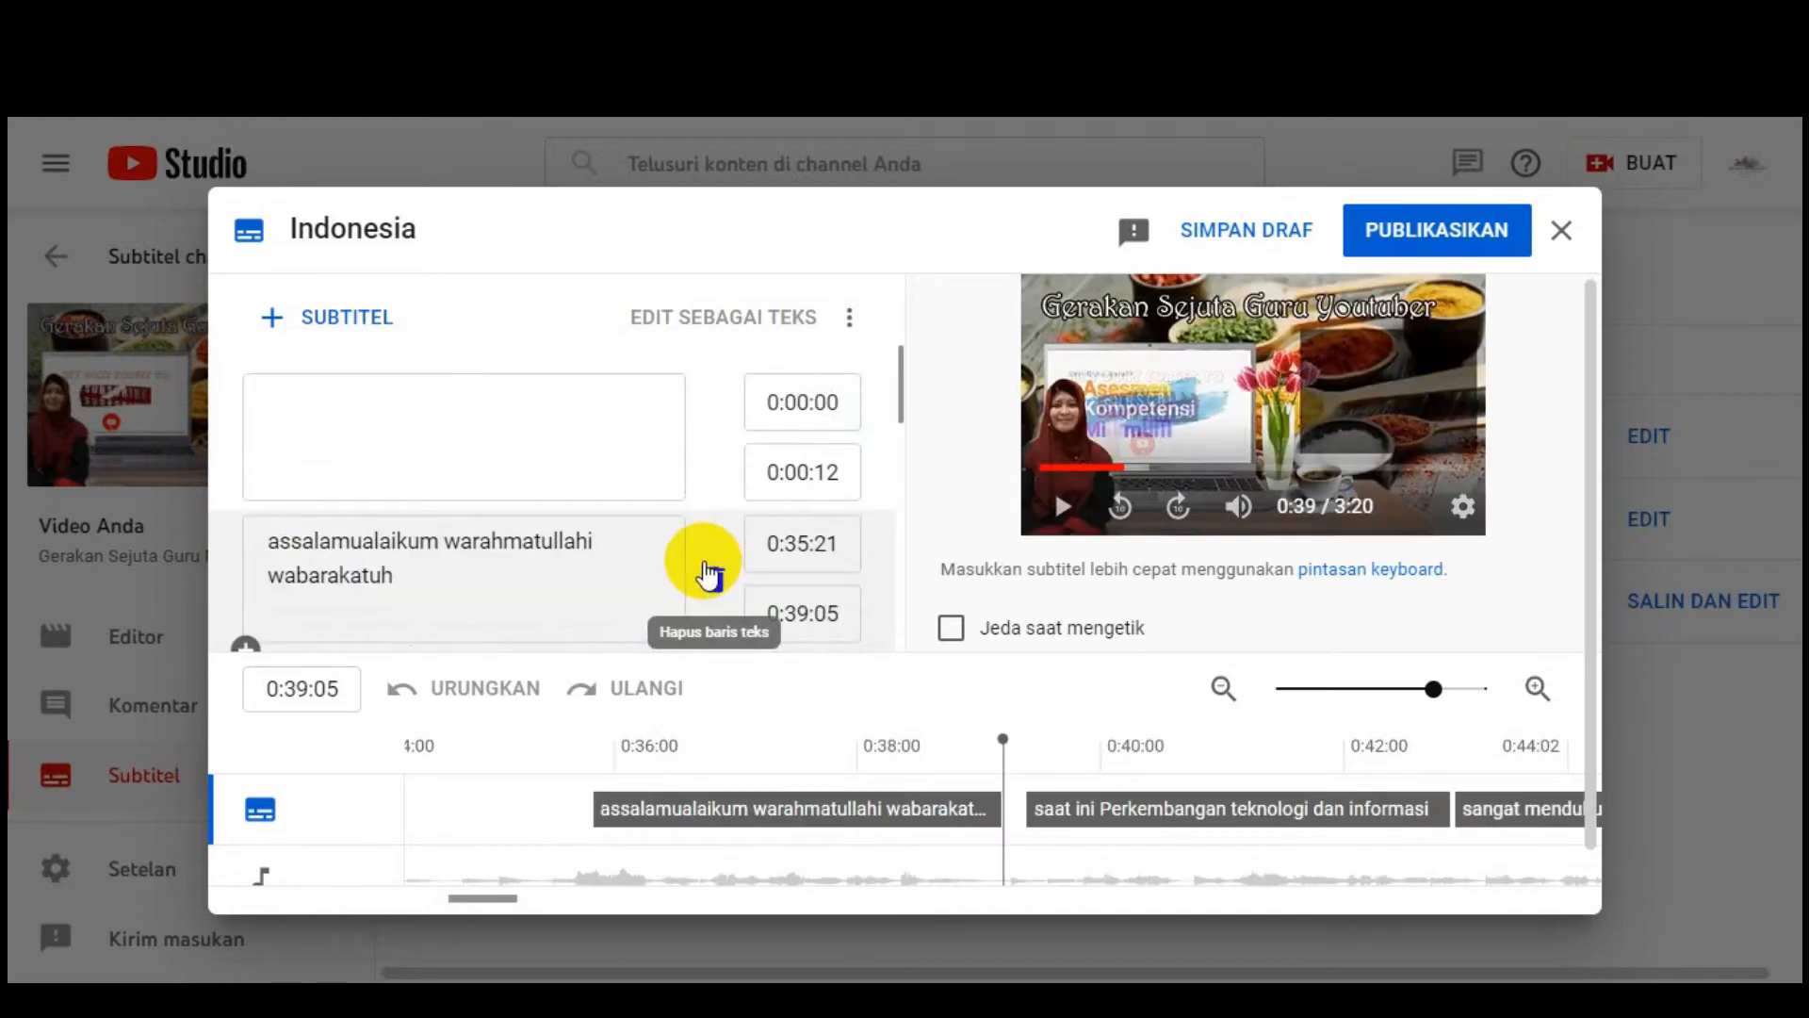
pyautogui.scroll(-1, 603, 539)
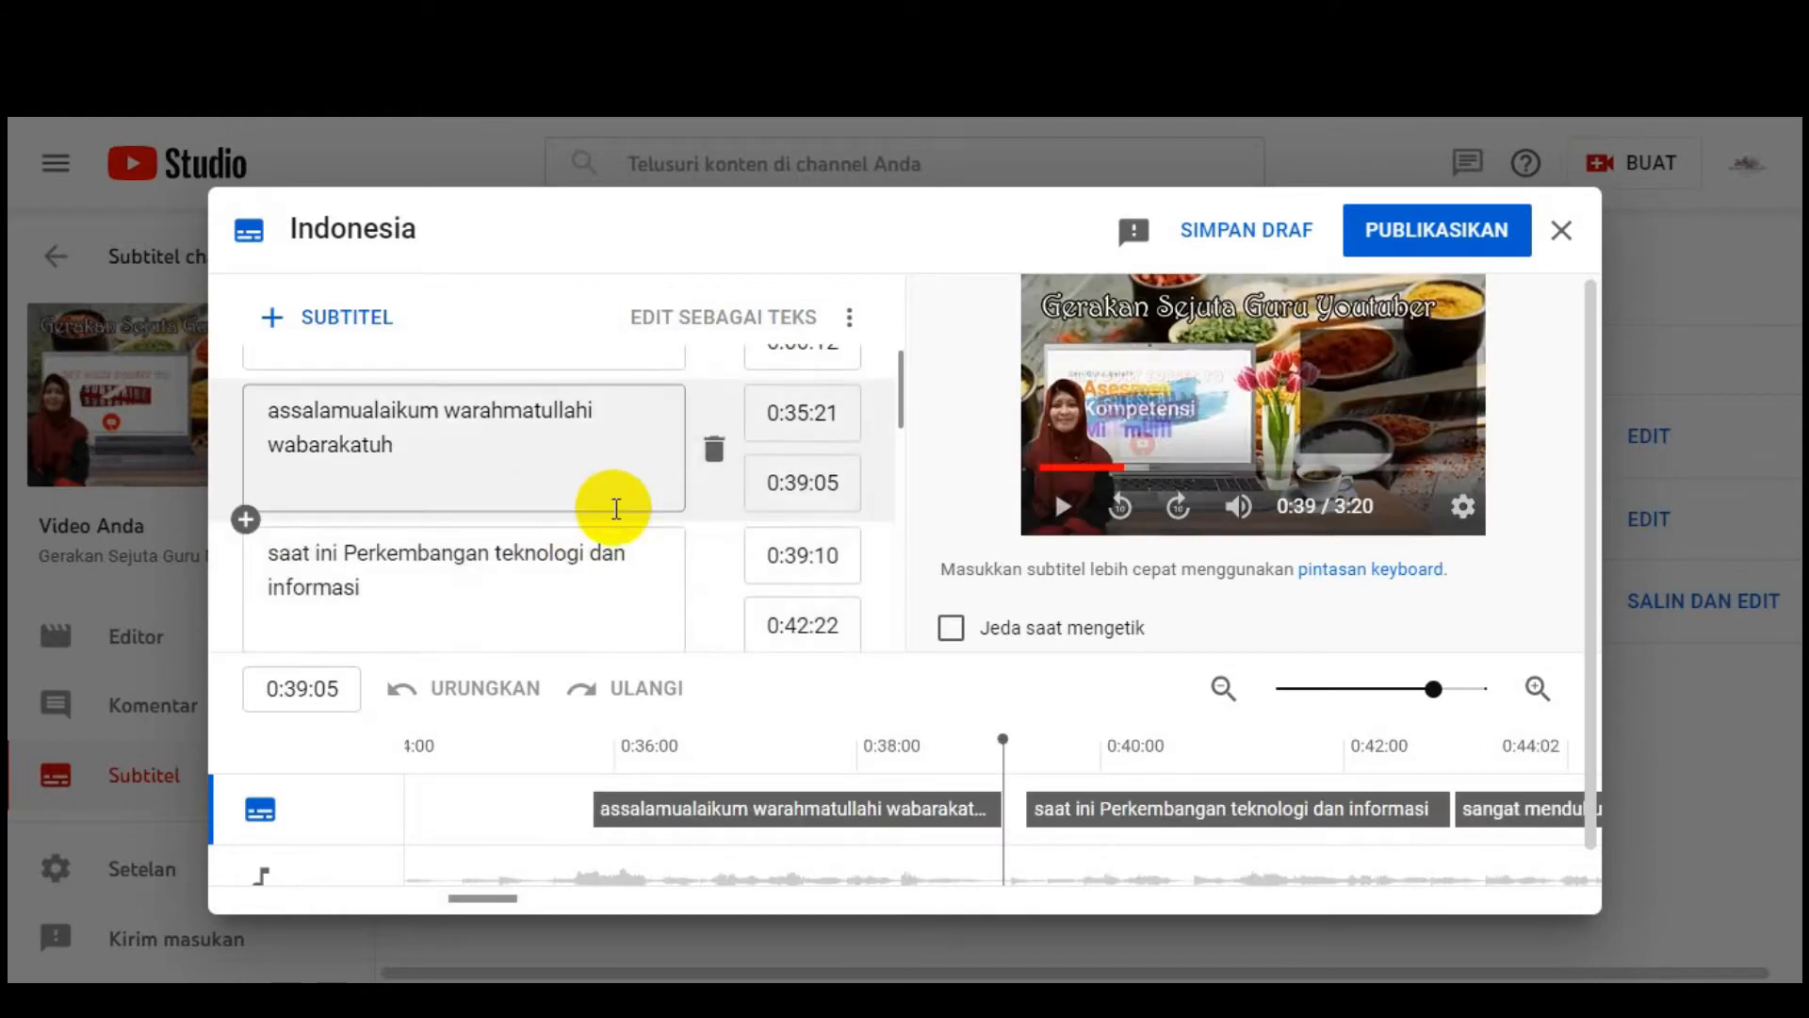
pyautogui.scroll(1, 615, 509)
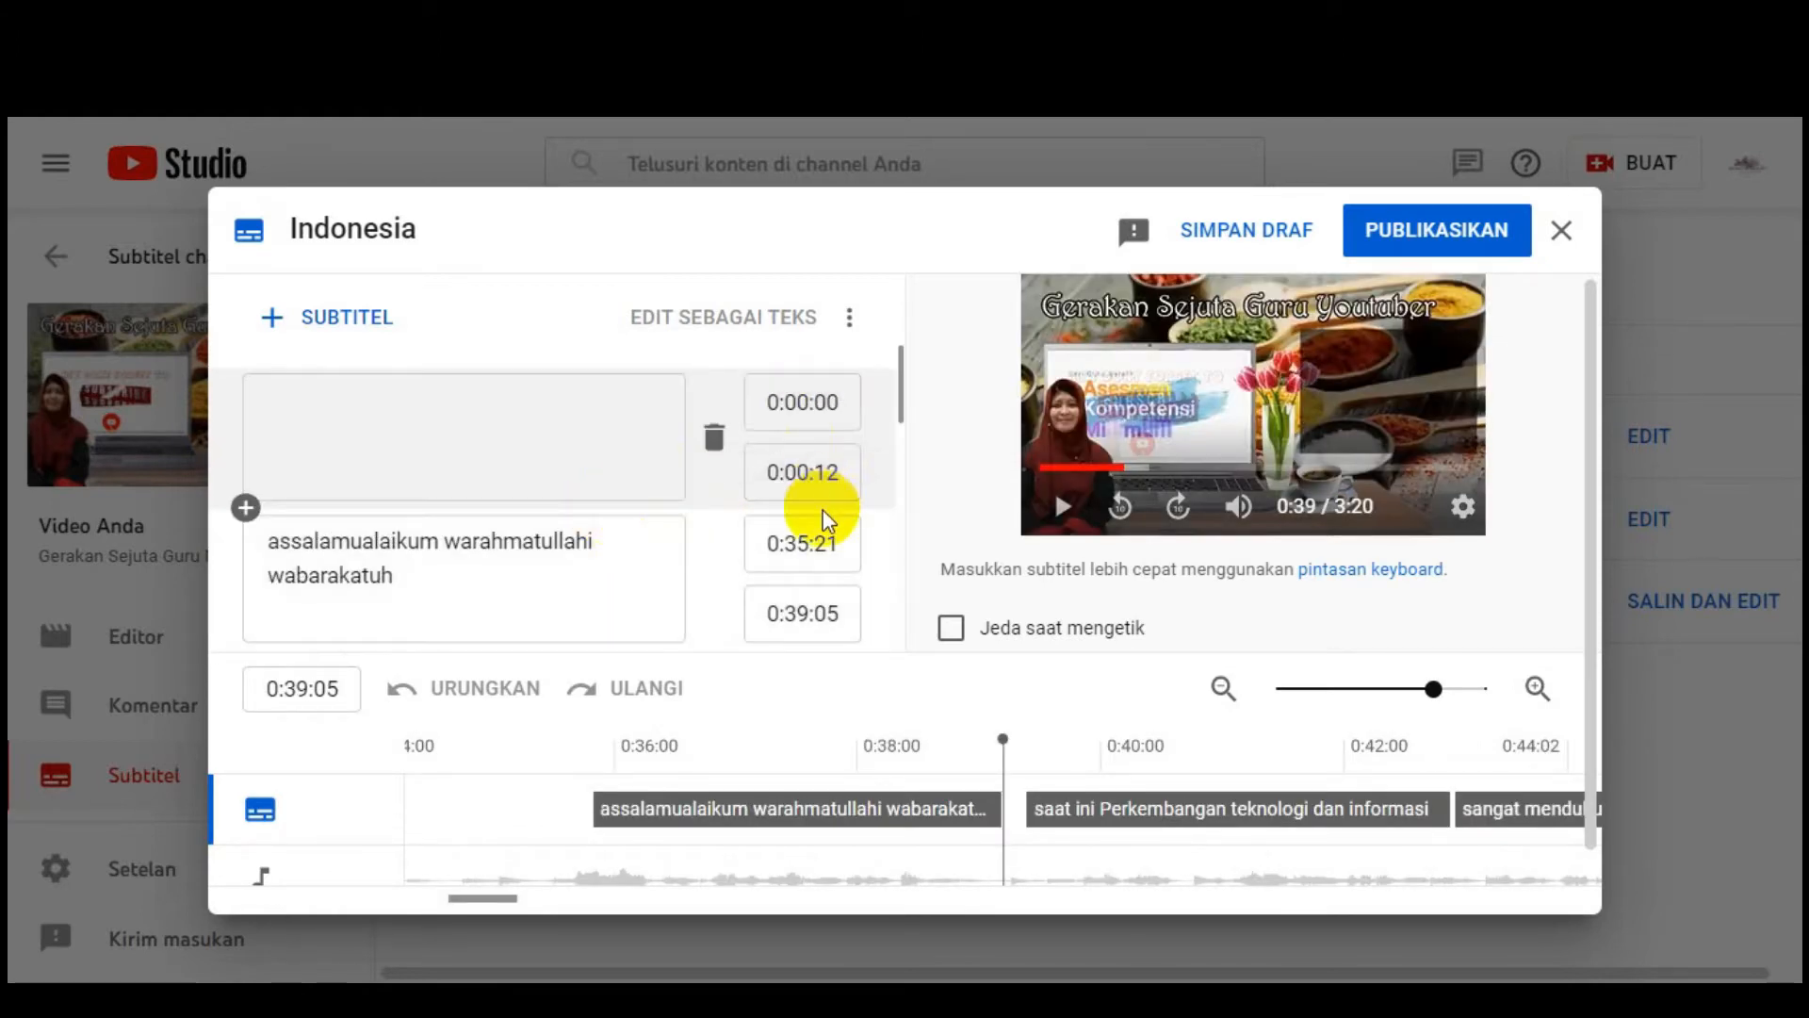
# Step: Remove the blank opening caption so the track starts with the greeting at 0:35:21, then play the preview
pyautogui.click(807, 472)
pyautogui.press('BackSpace')
pyautogui.write('2')
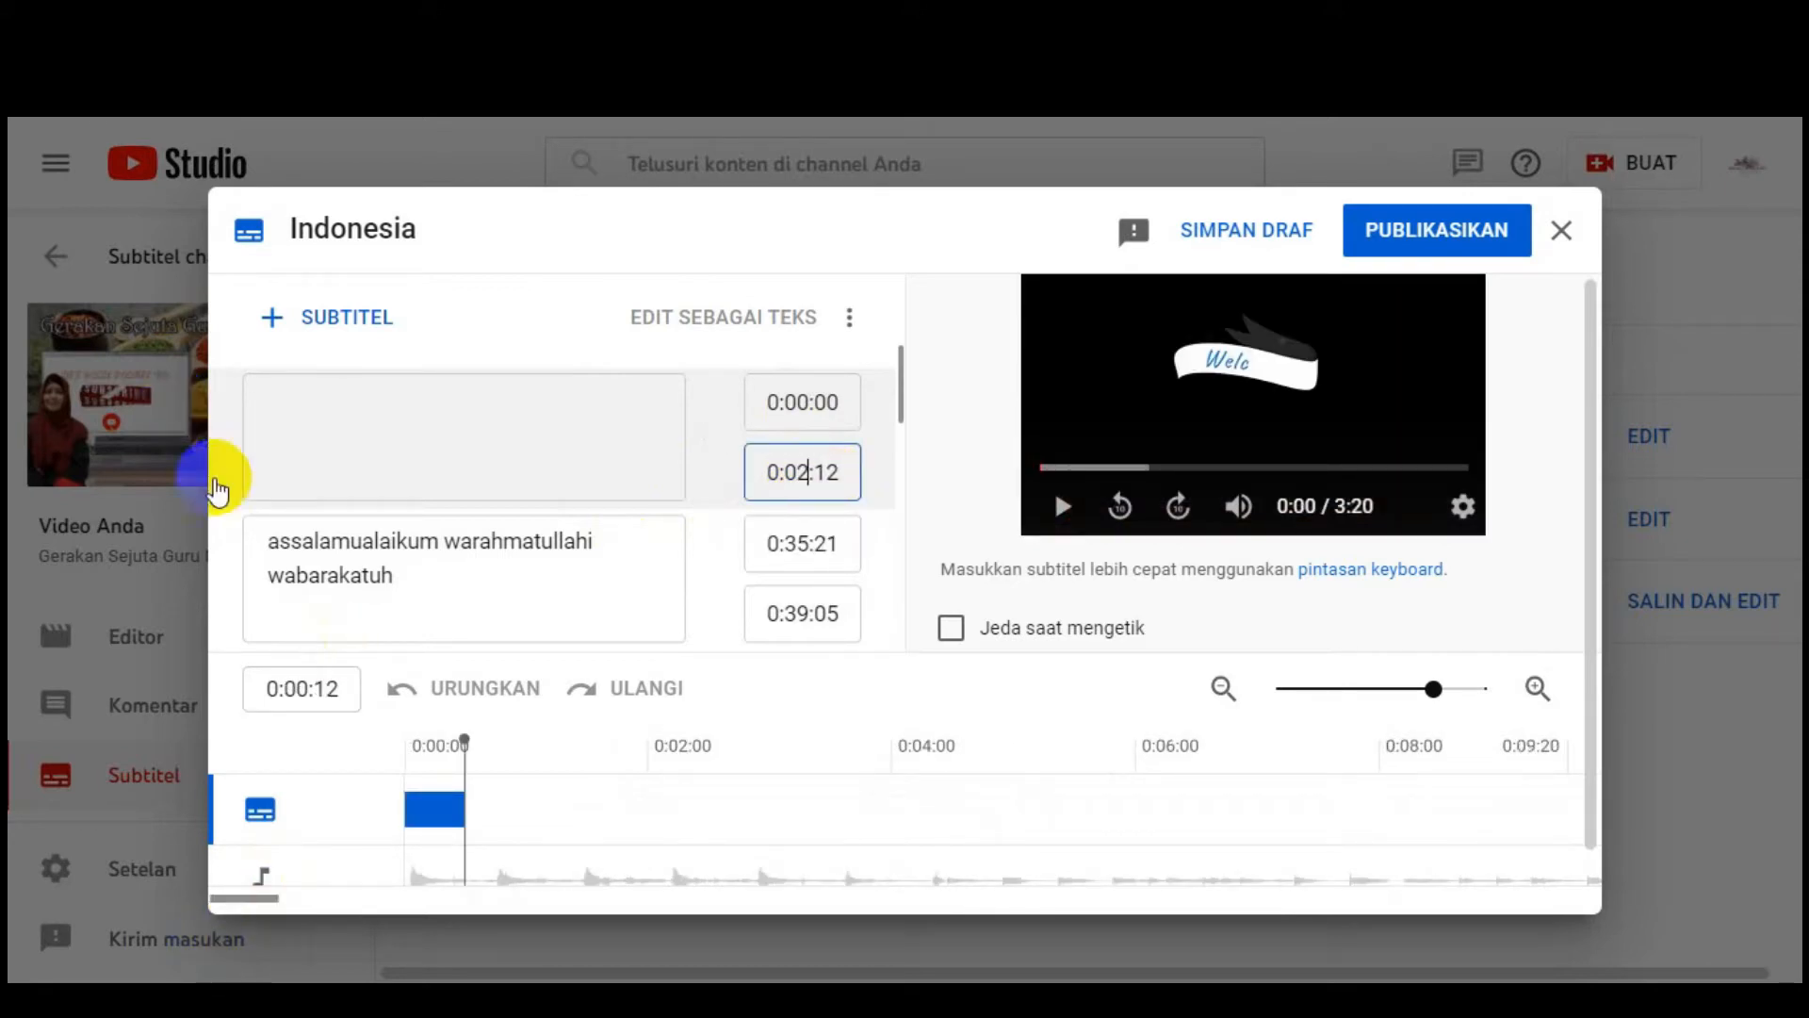
pyautogui.click(244, 507)
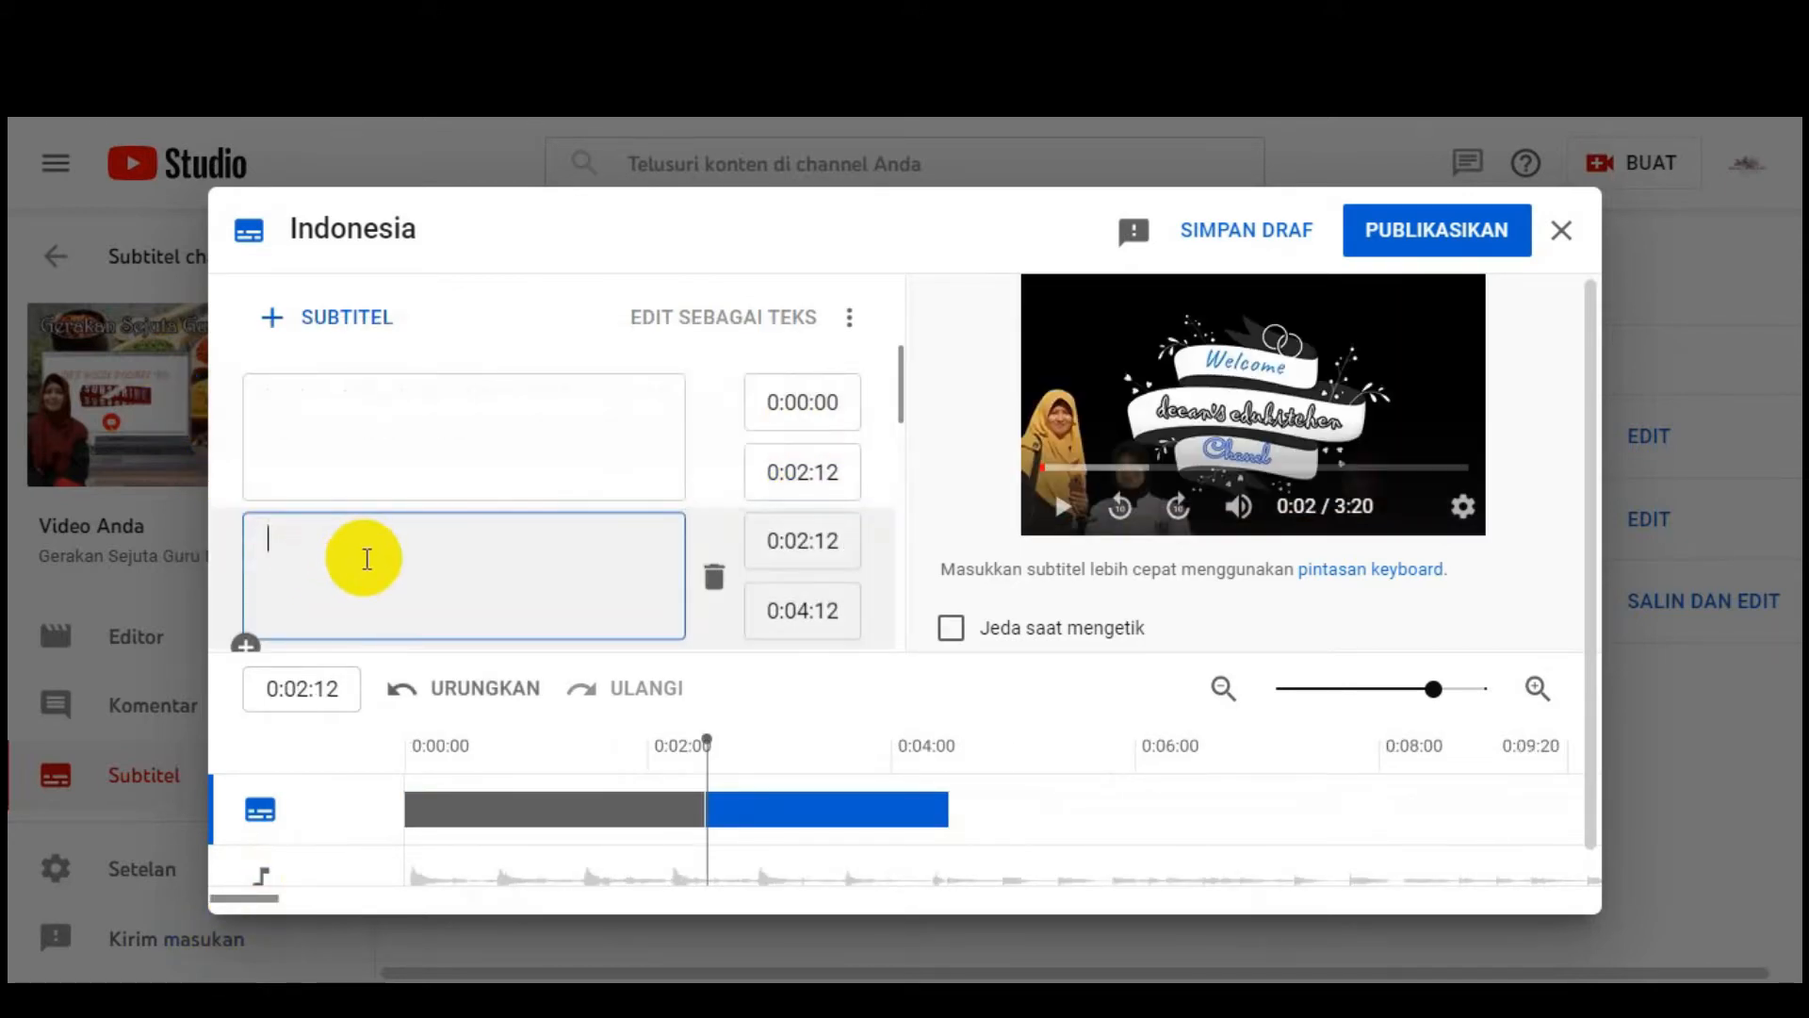
pyautogui.click(712, 577)
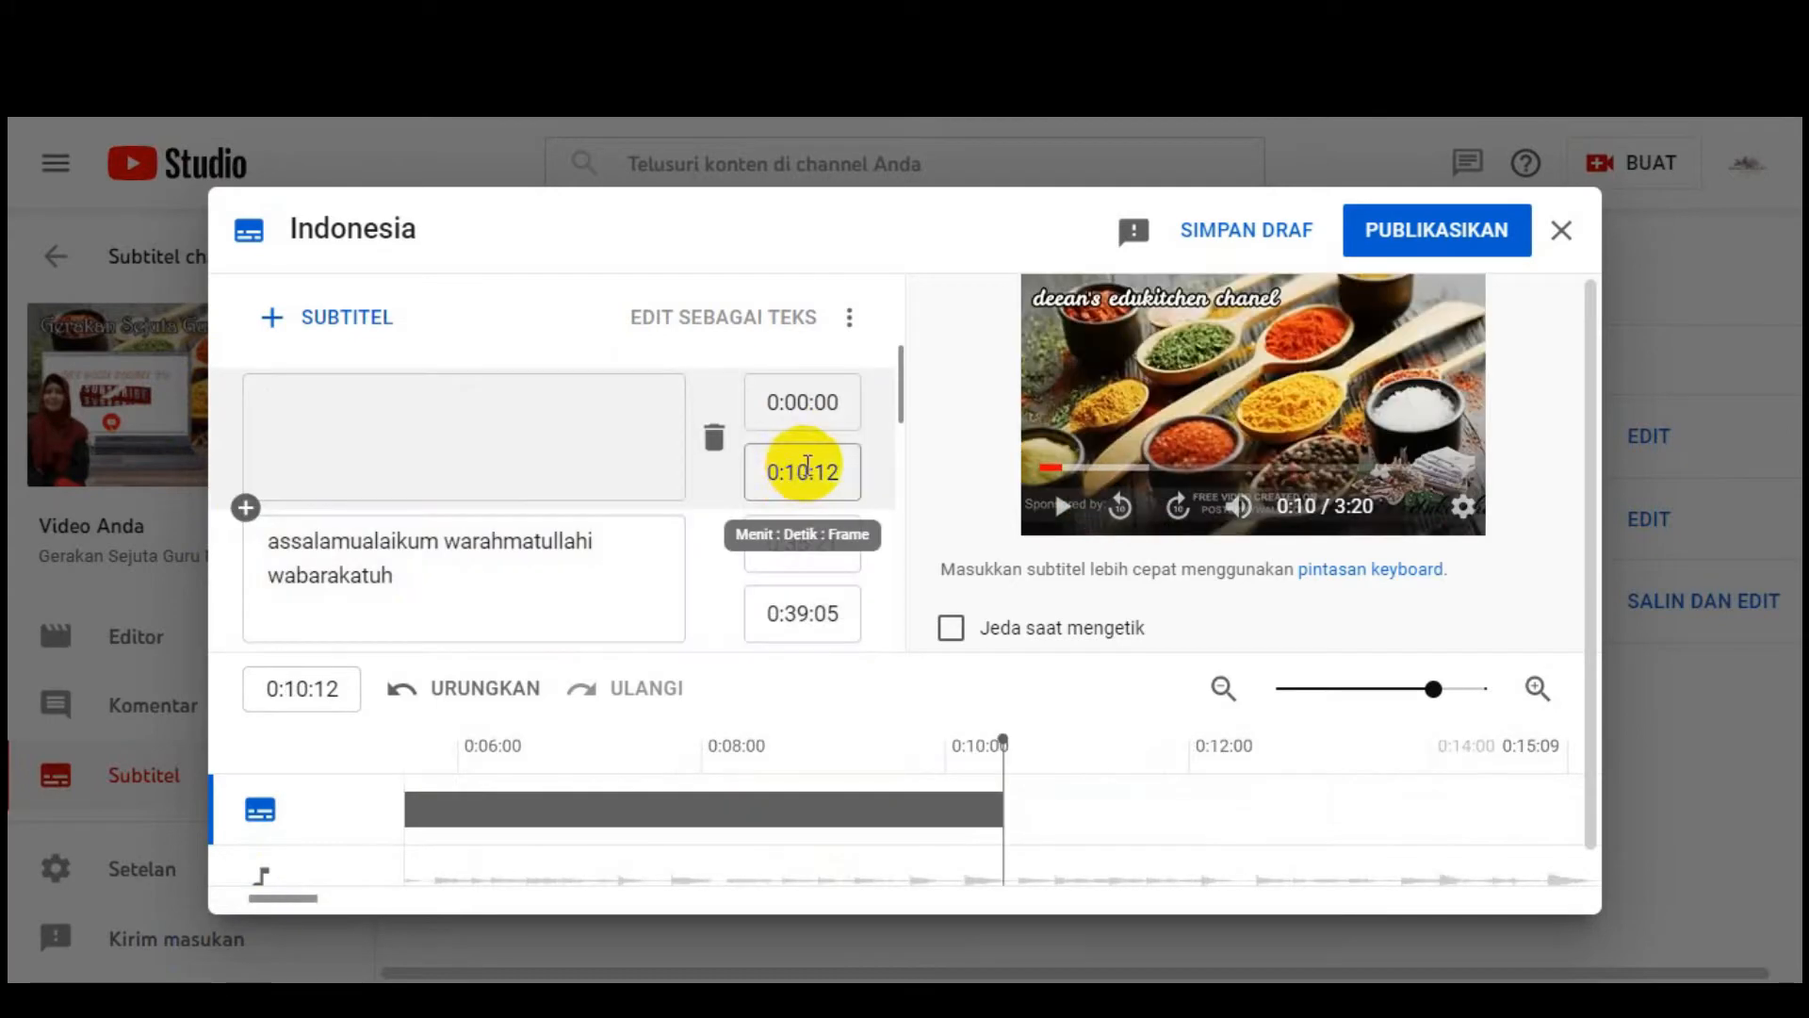
pyautogui.click(812, 473)
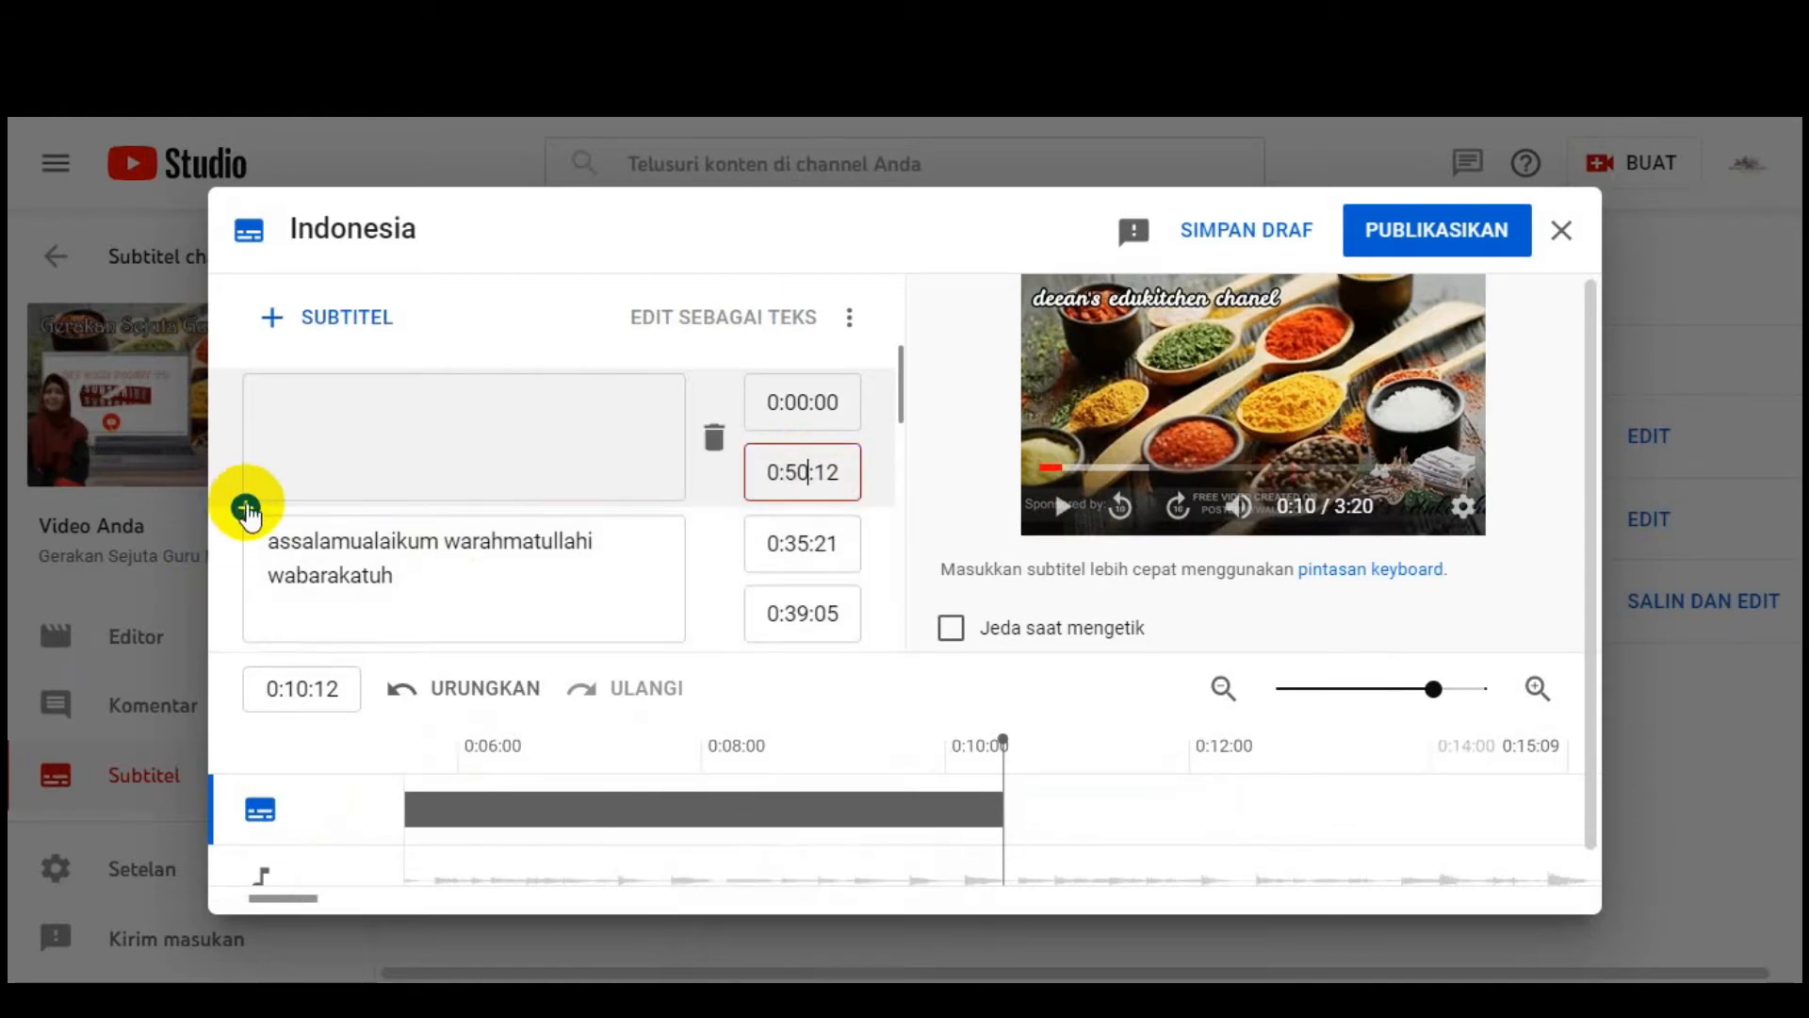
pyautogui.click(245, 507)
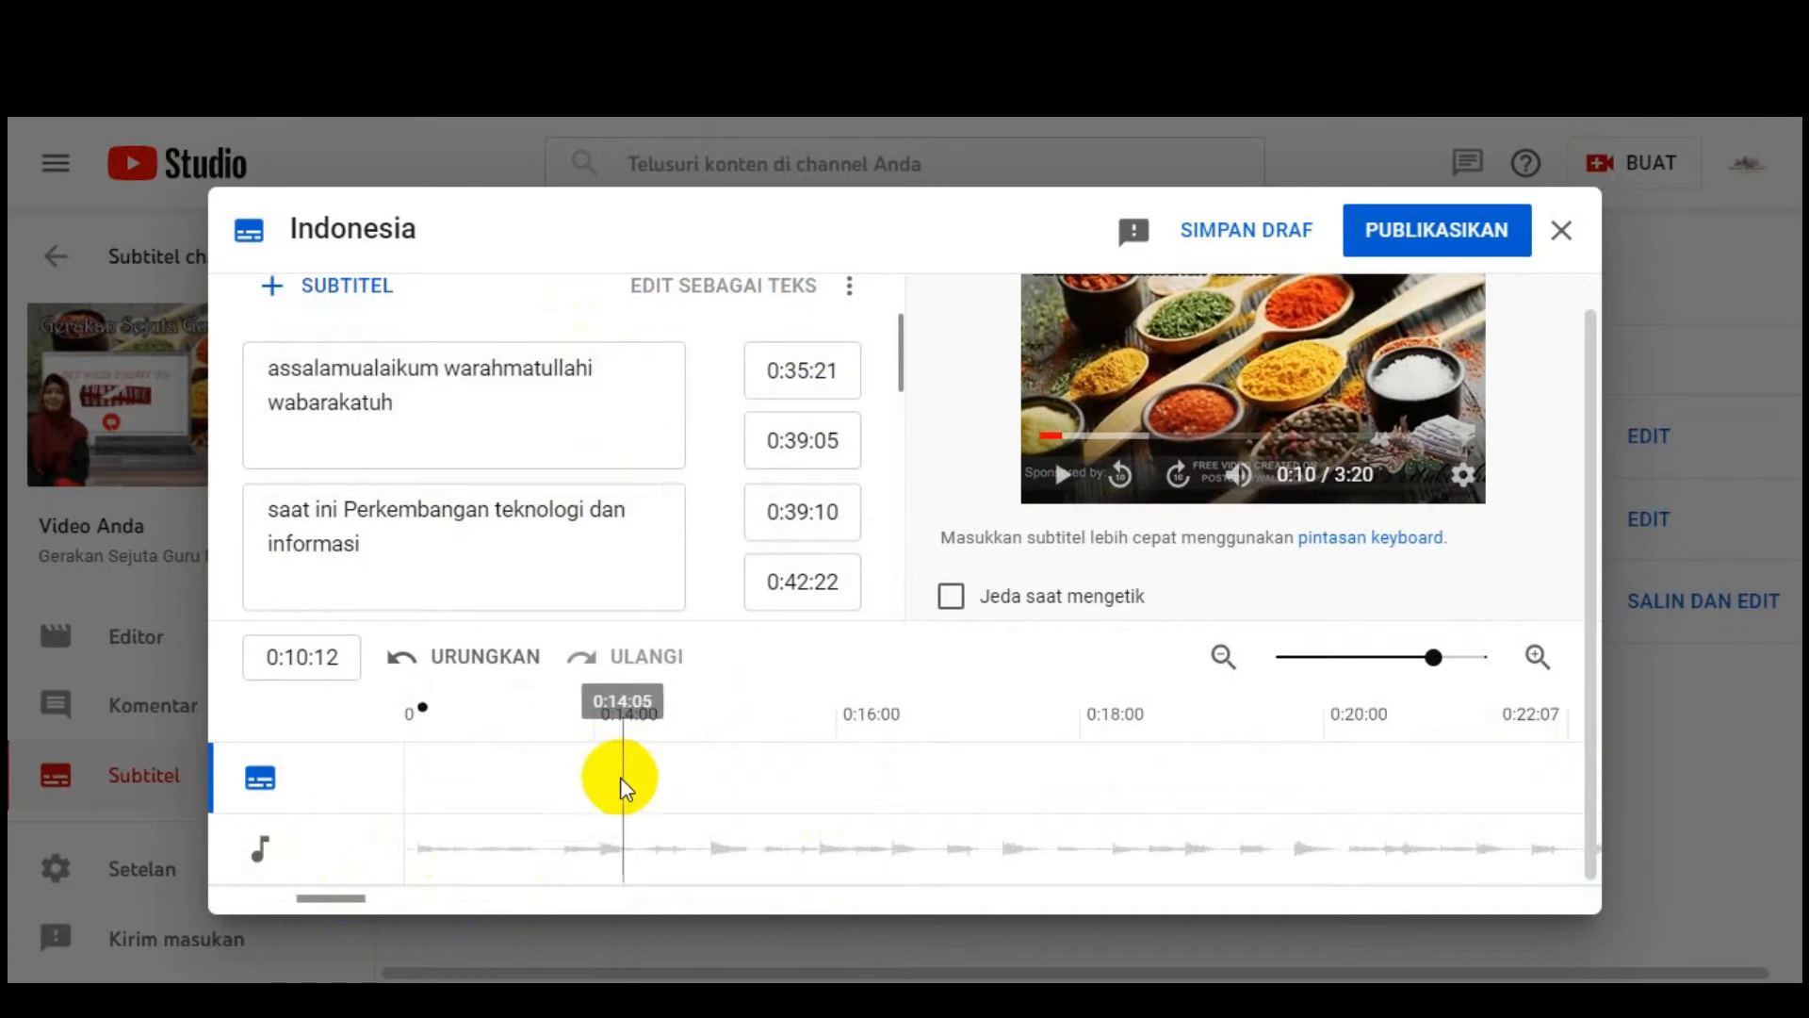
pyautogui.click(1065, 479)
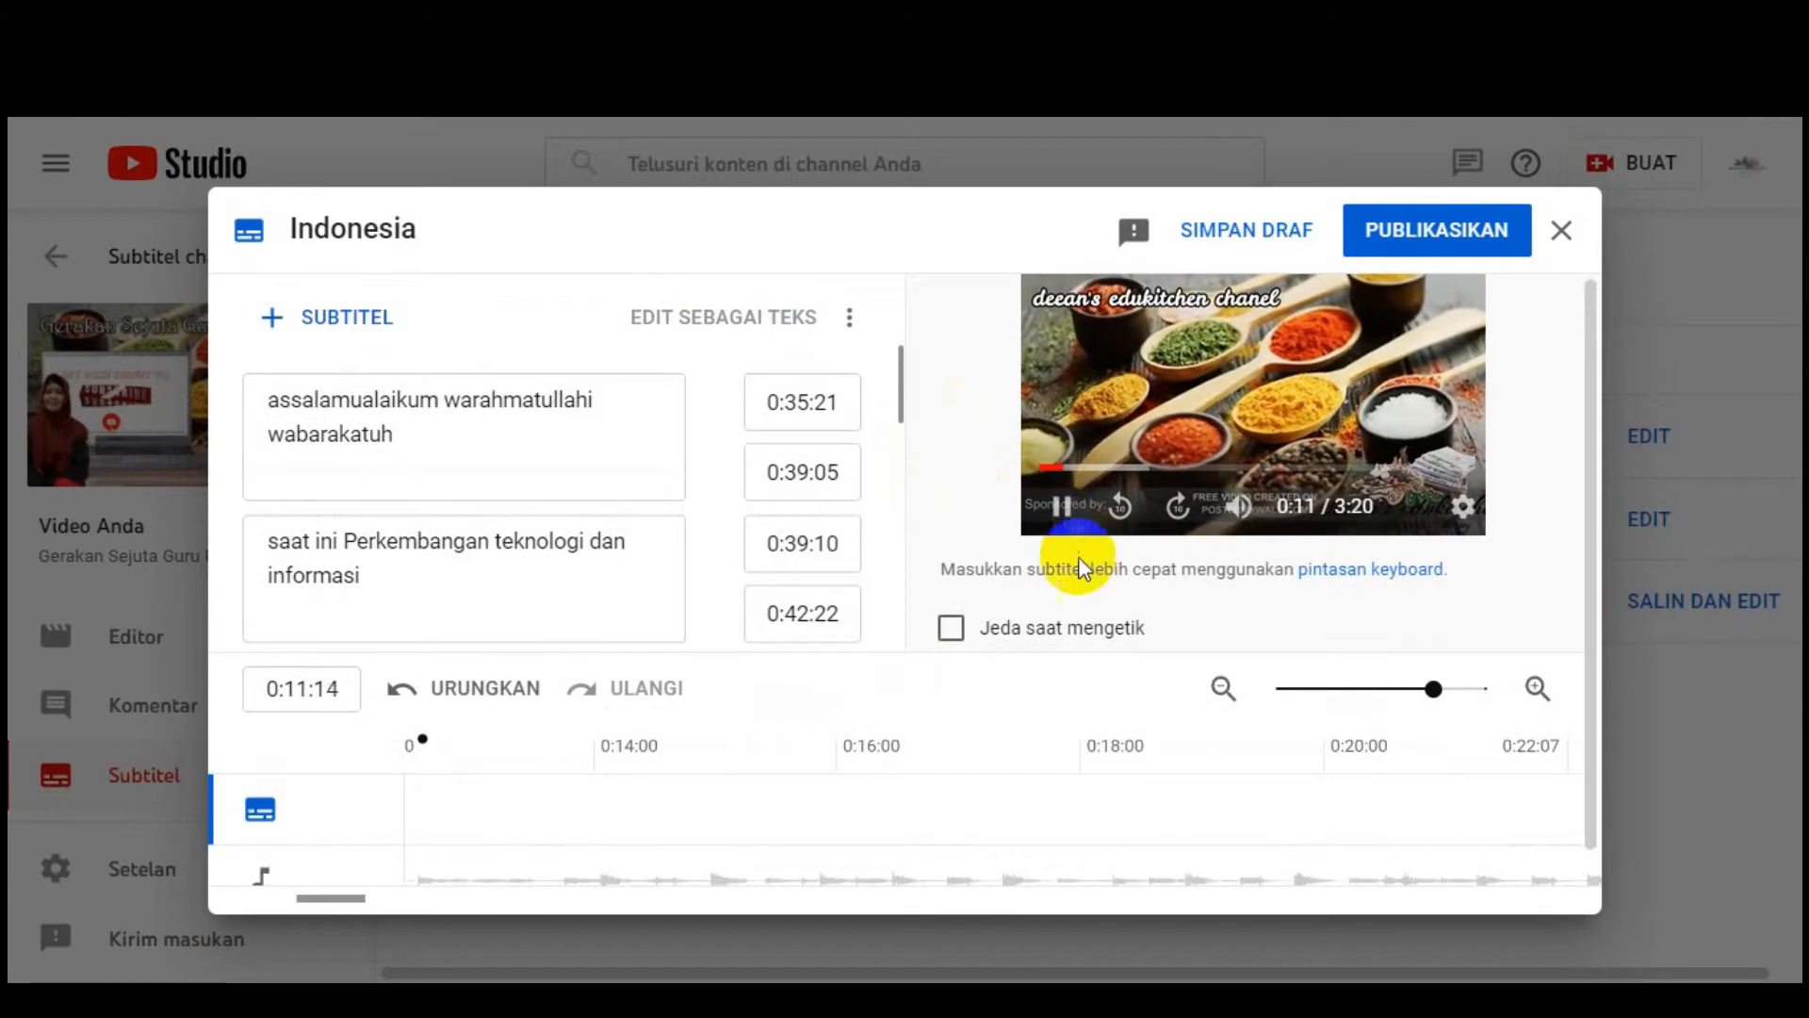
# Step: Drag the greeting caption earlier to 0:35:15–0:38:24 and play the preview to 0:55
pyautogui.scroll(-1, 1096, 765)
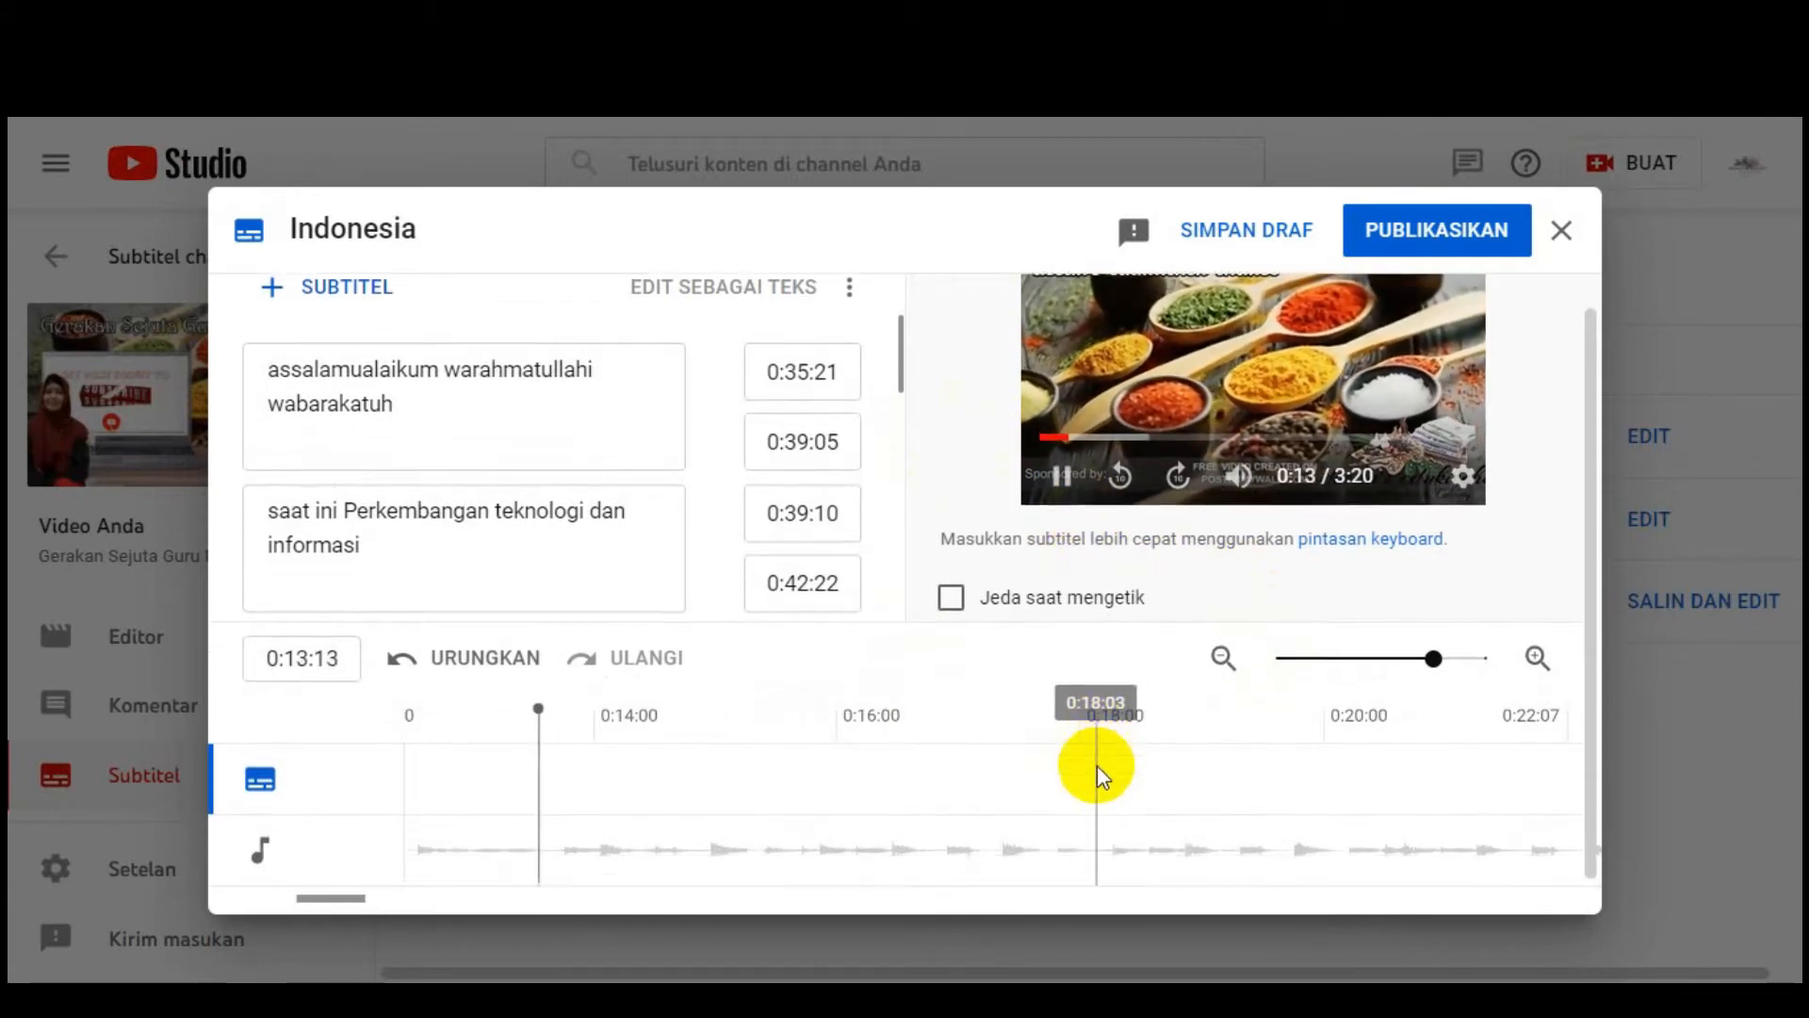
pyautogui.moveTo(351, 896); pyautogui.dragTo(506, 901)
pyautogui.moveTo(505, 902); pyautogui.dragTo(503, 902)
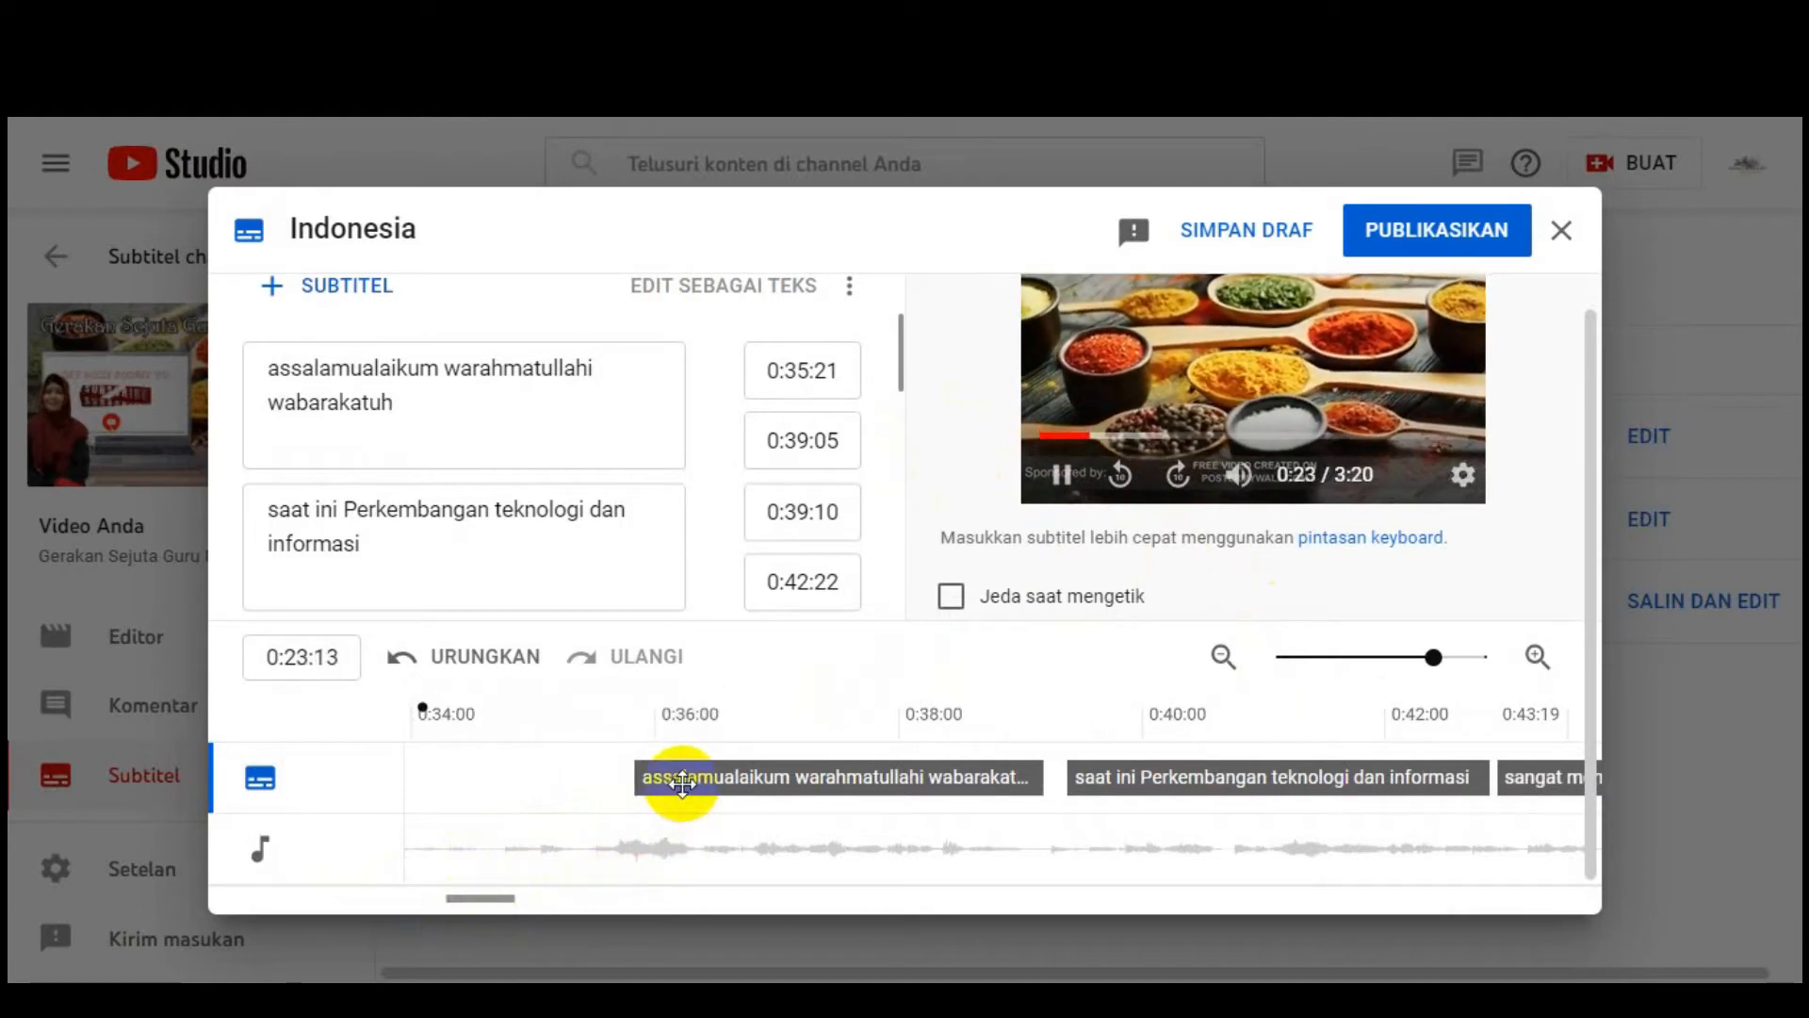
pyautogui.moveTo(681, 780); pyautogui.dragTo(641, 796)
pyautogui.moveTo(650, 1001)
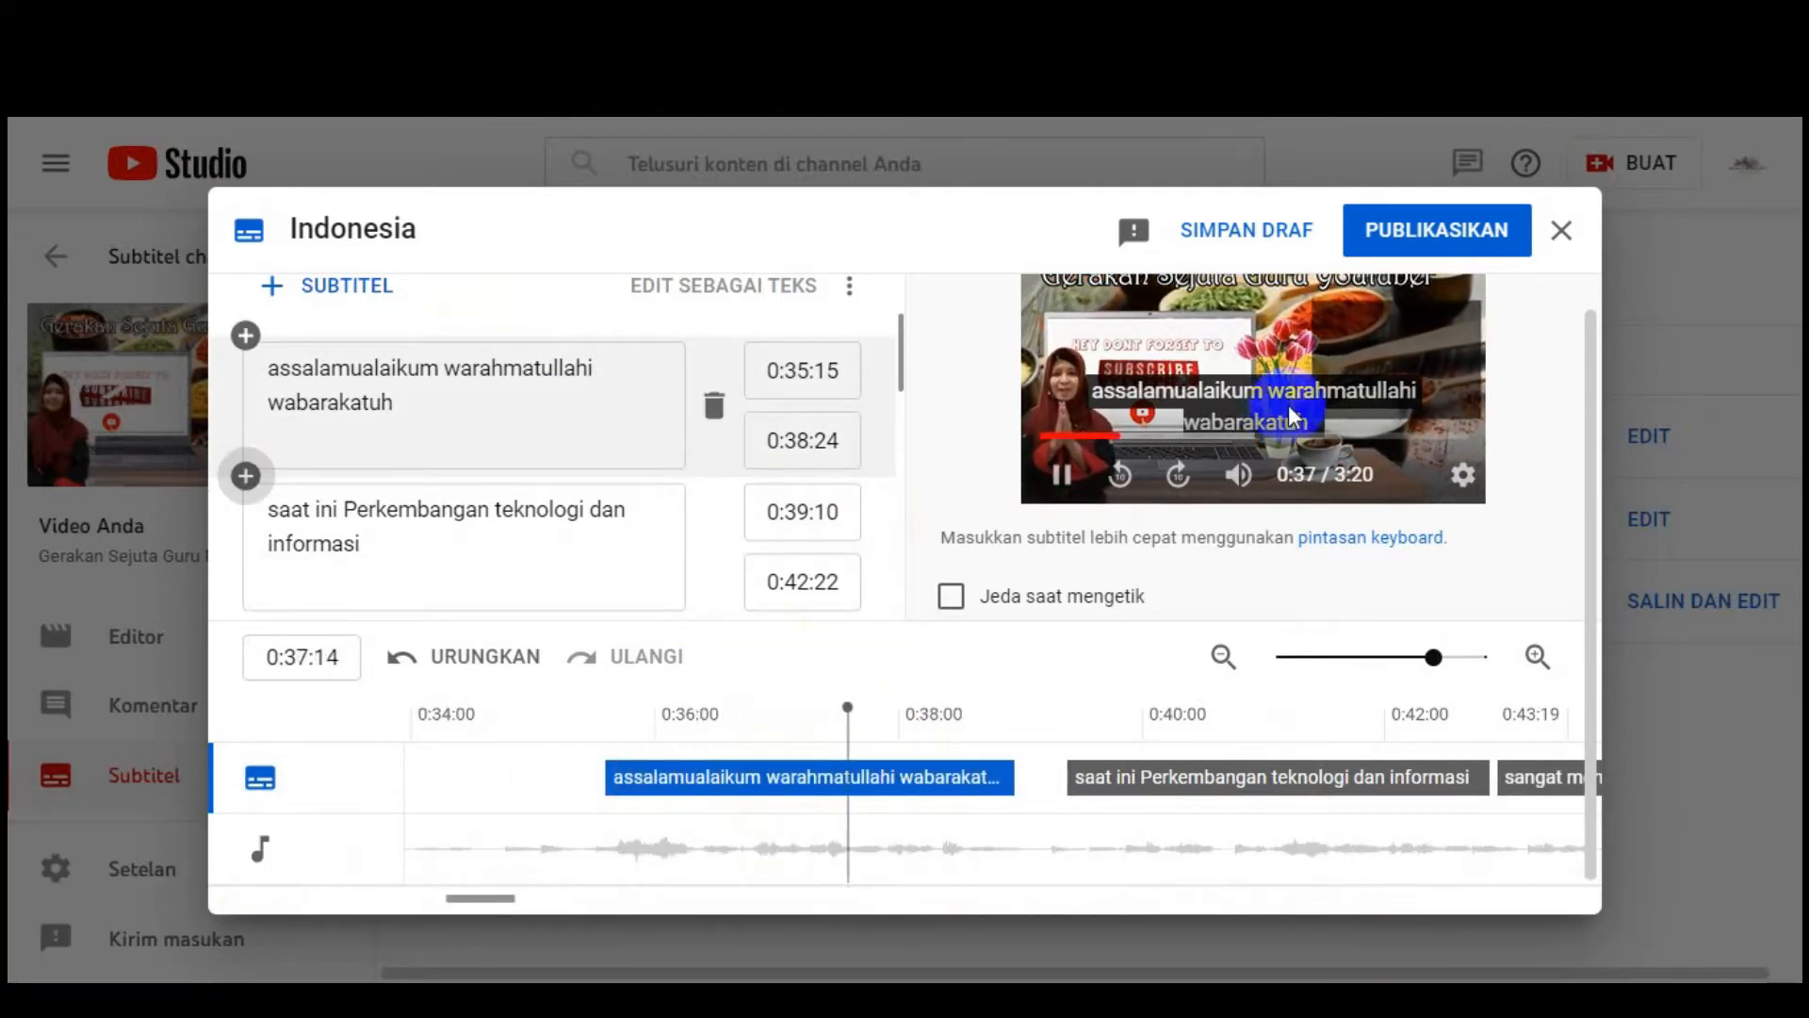
pyautogui.click(1354, 416)
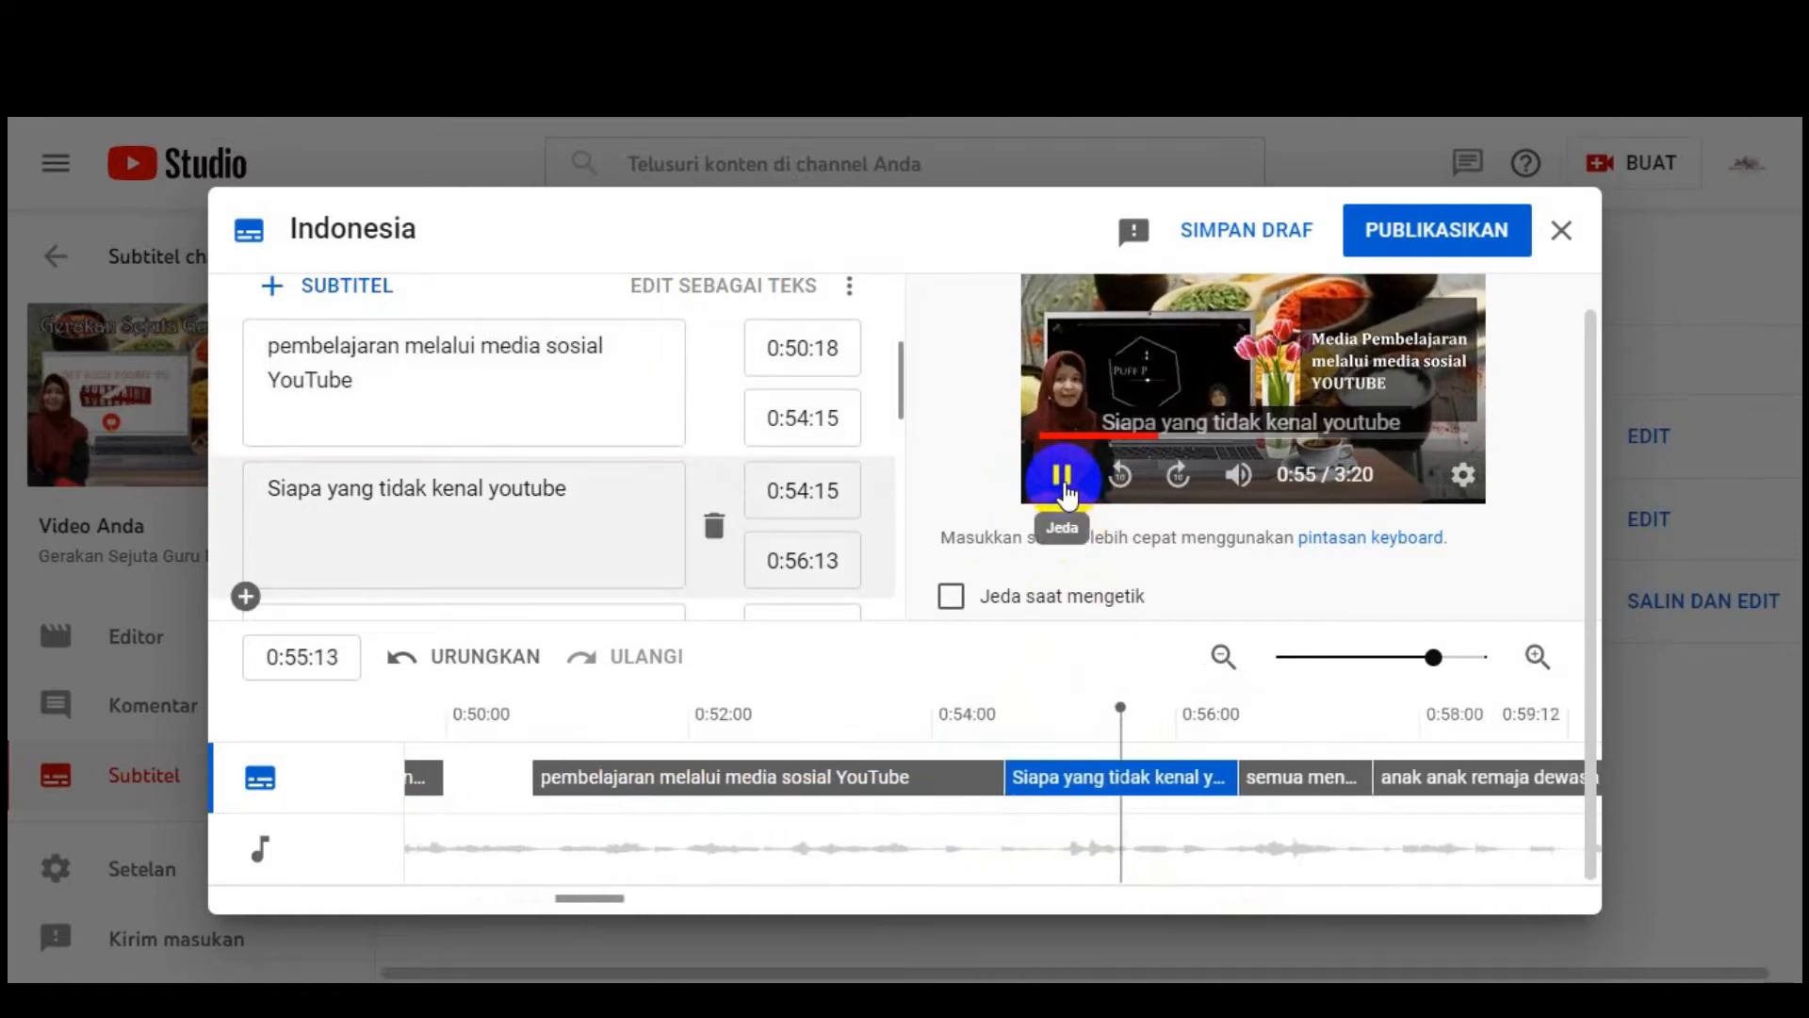
# Step: End the 'pembelajaran melalui media sosial YouTube' caption earlier at 0:54:06 and preview it from 0:51
pyautogui.click(1063, 474)
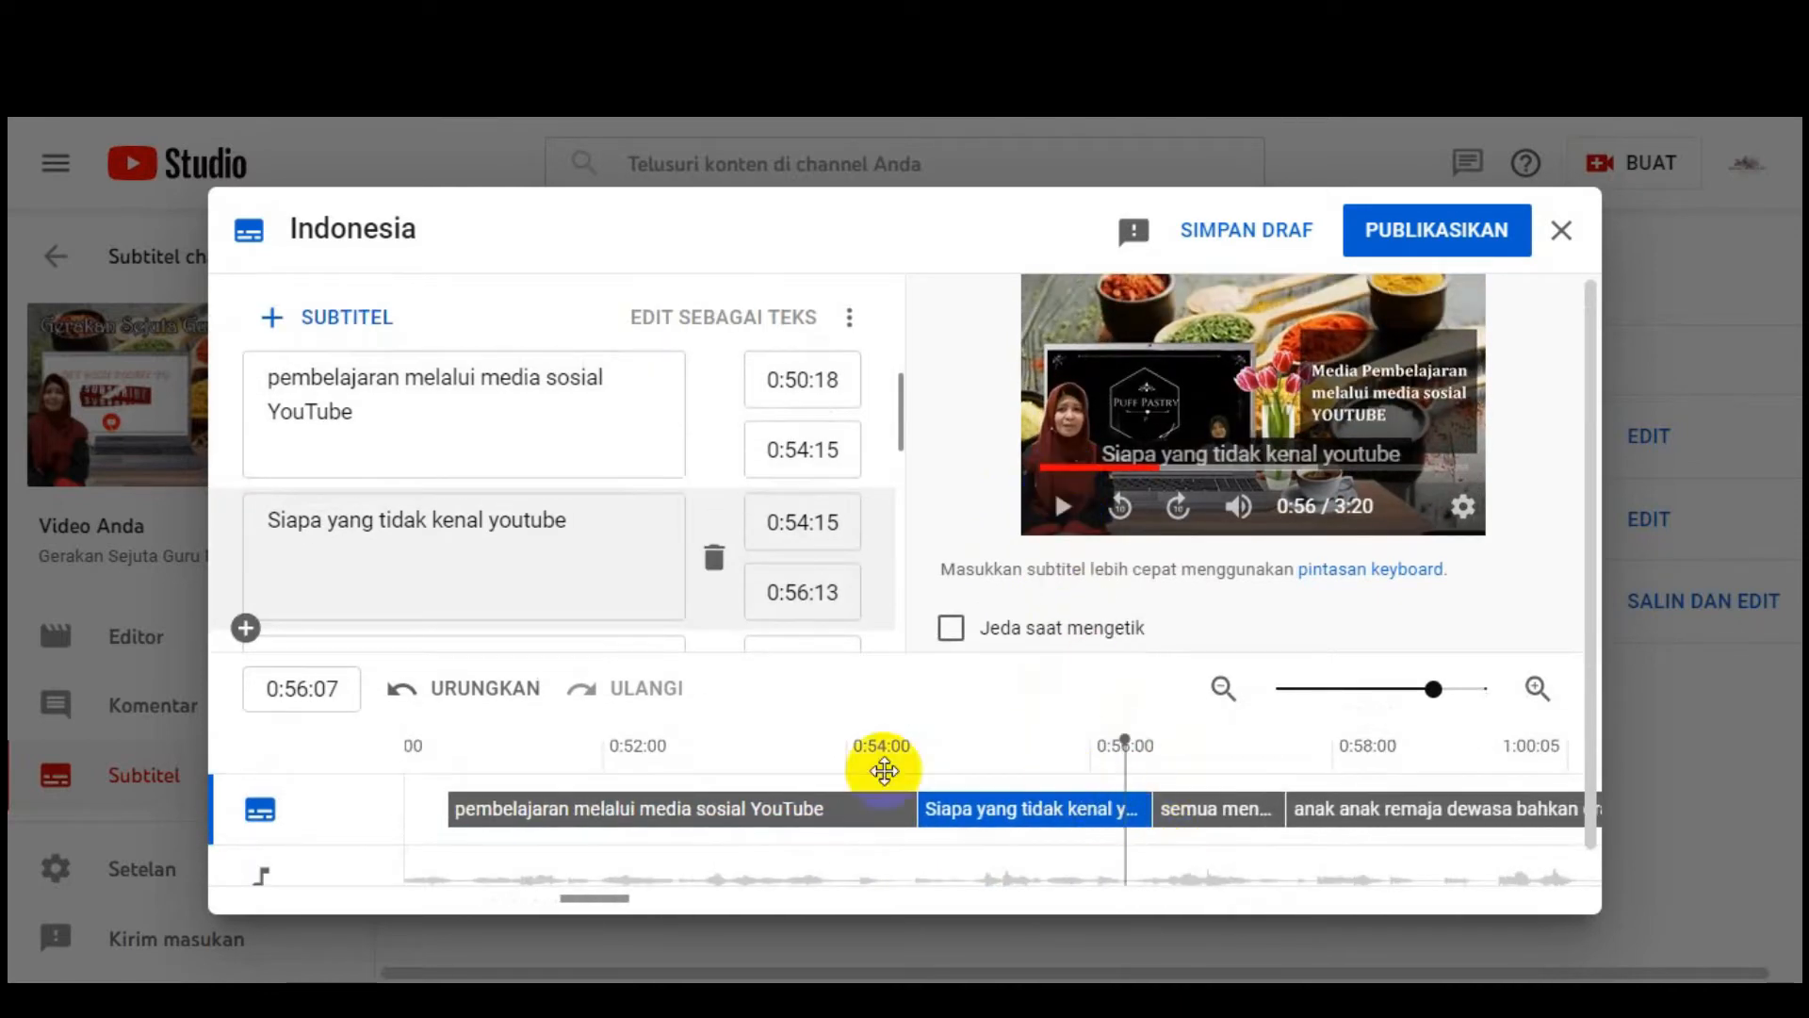
pyautogui.click(594, 765)
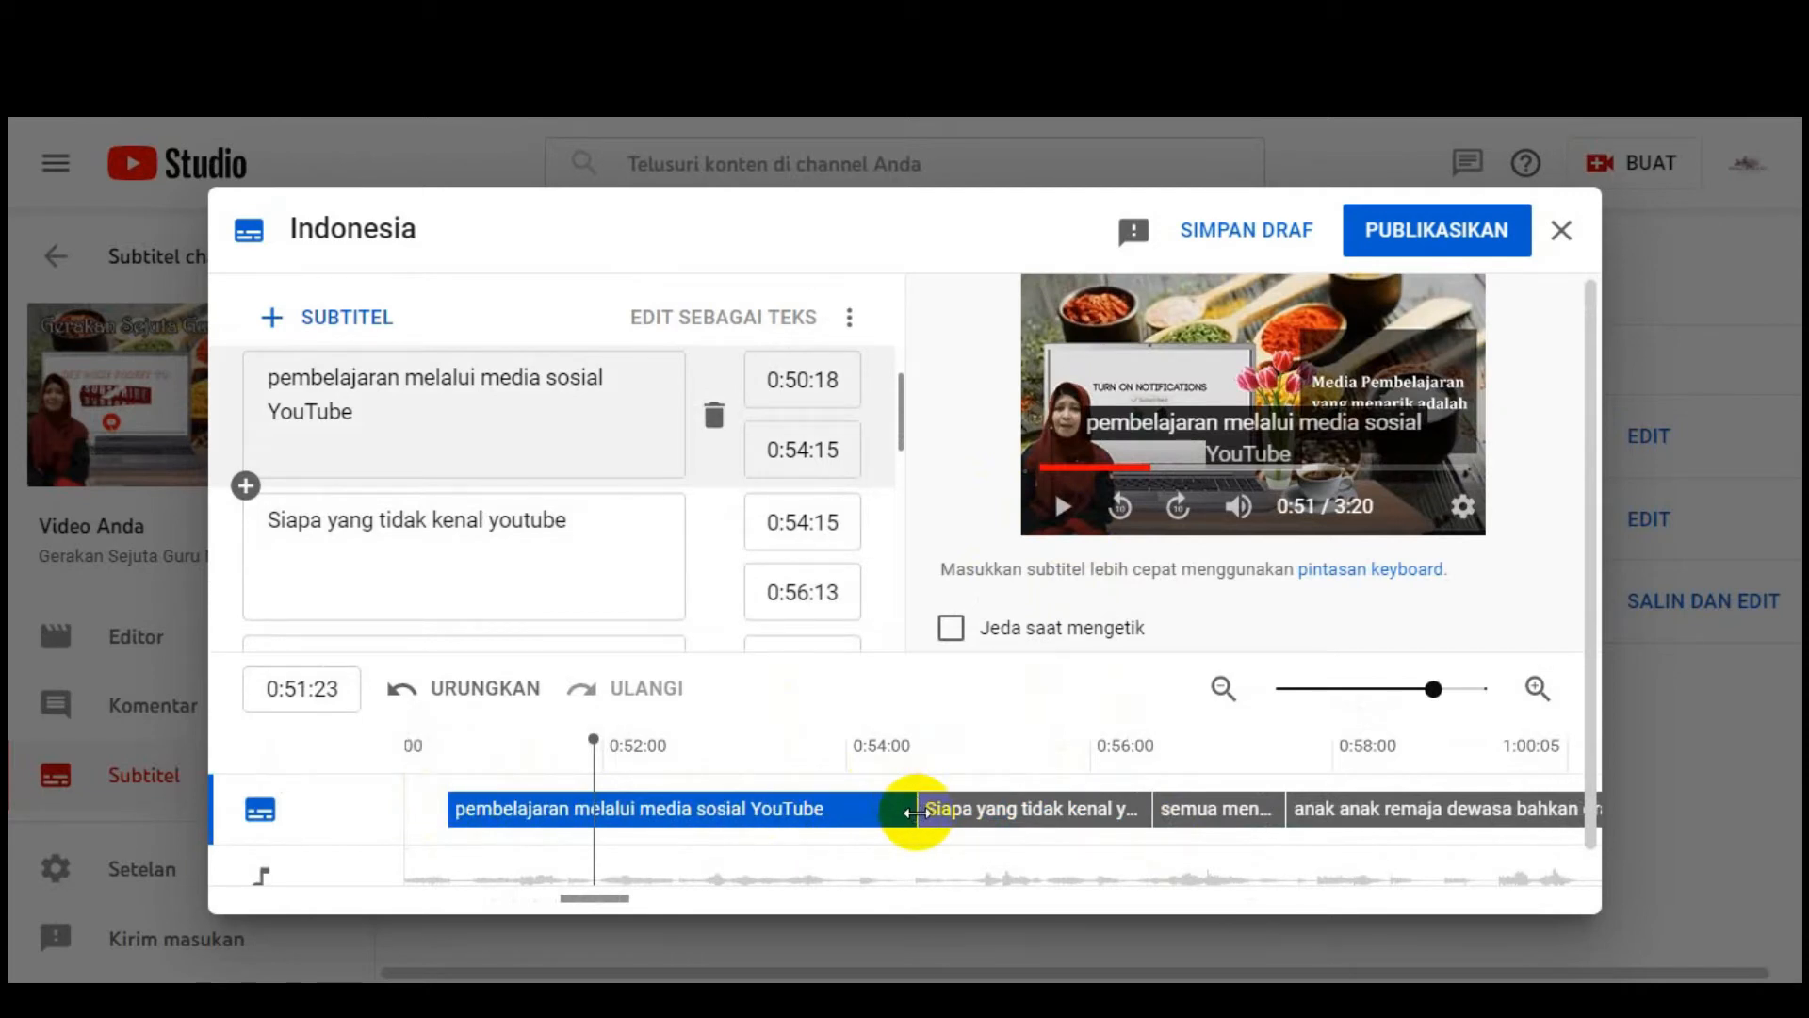
pyautogui.moveTo(891, 810); pyautogui.dragTo(895, 811)
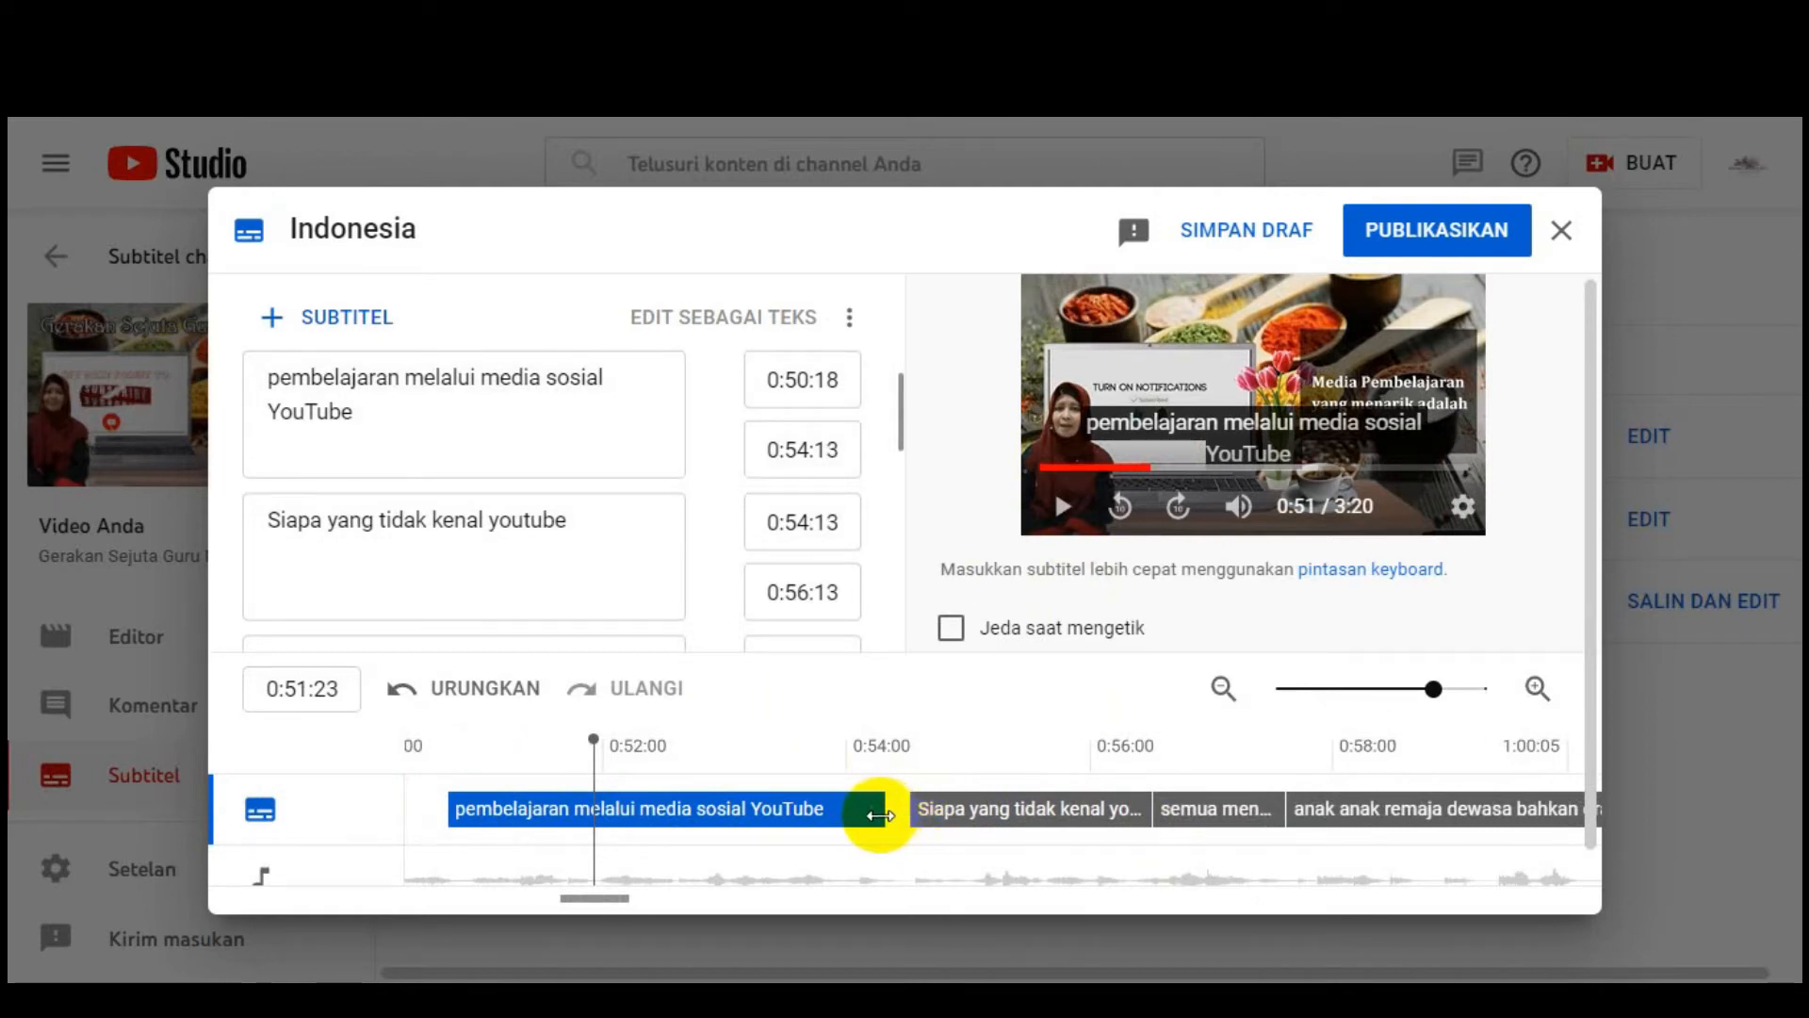
pyautogui.moveTo(868, 815); pyautogui.dragTo(861, 810)
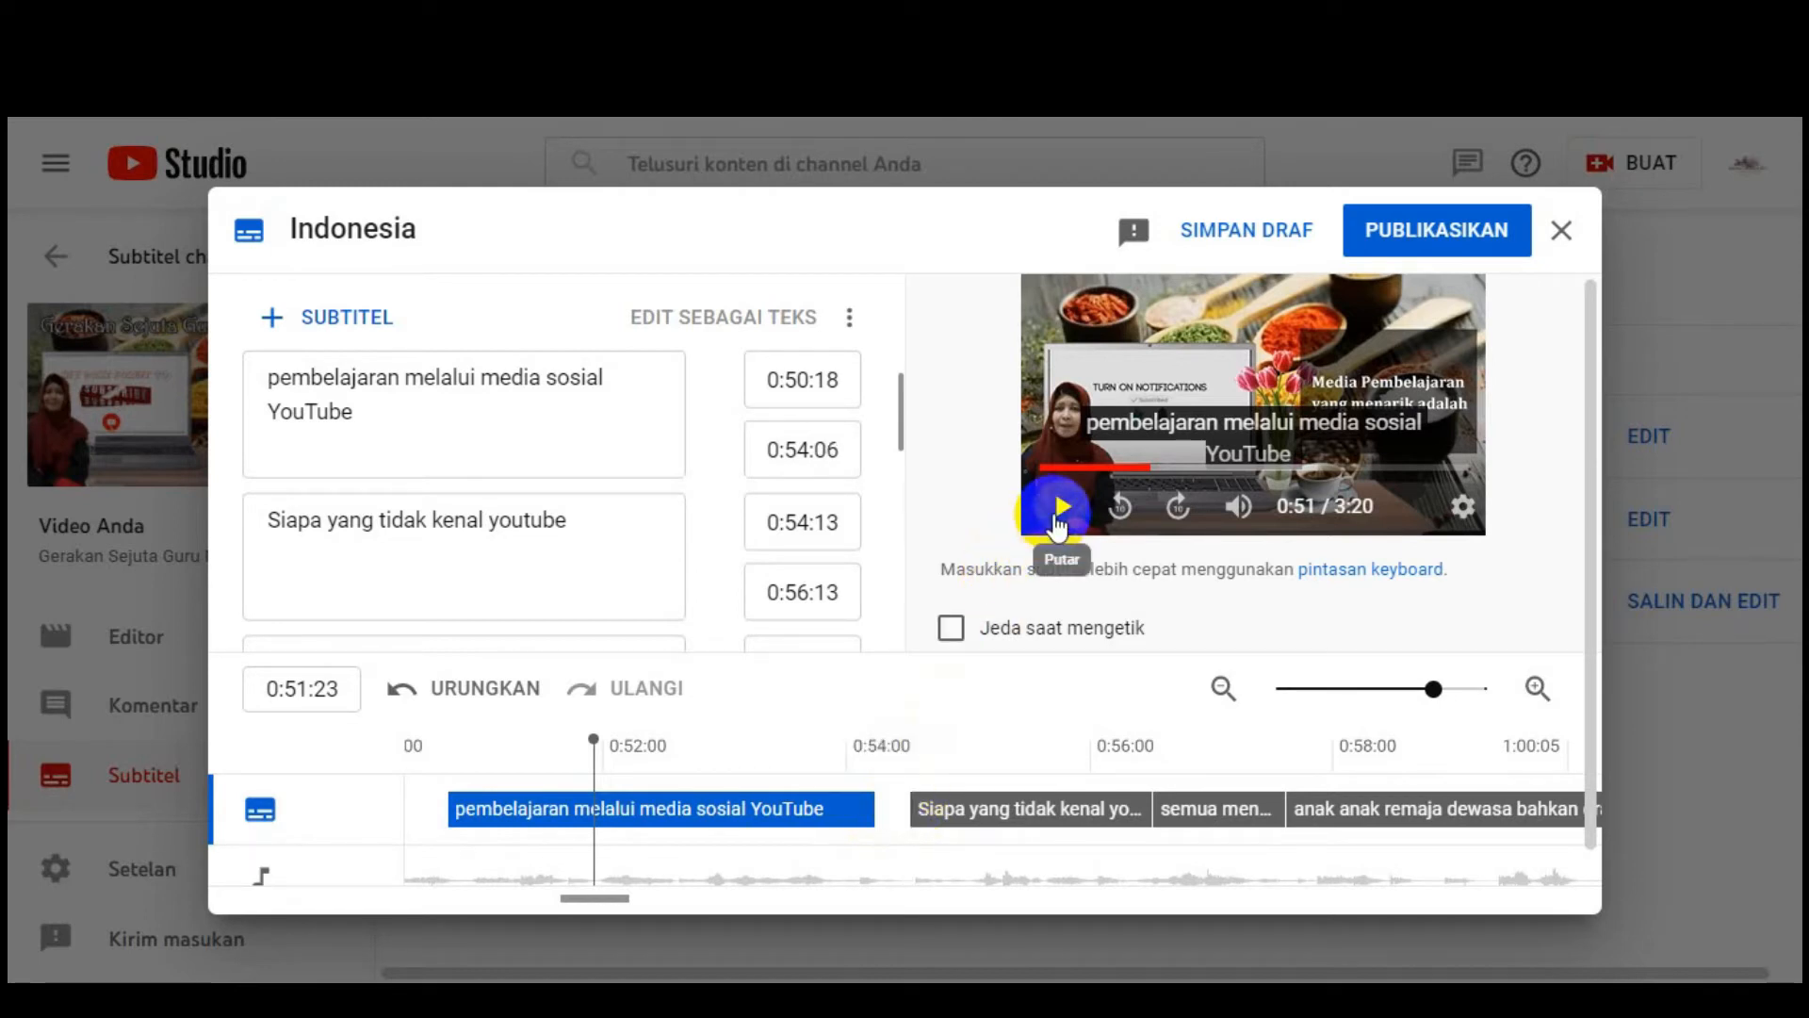
pyautogui.click(1060, 509)
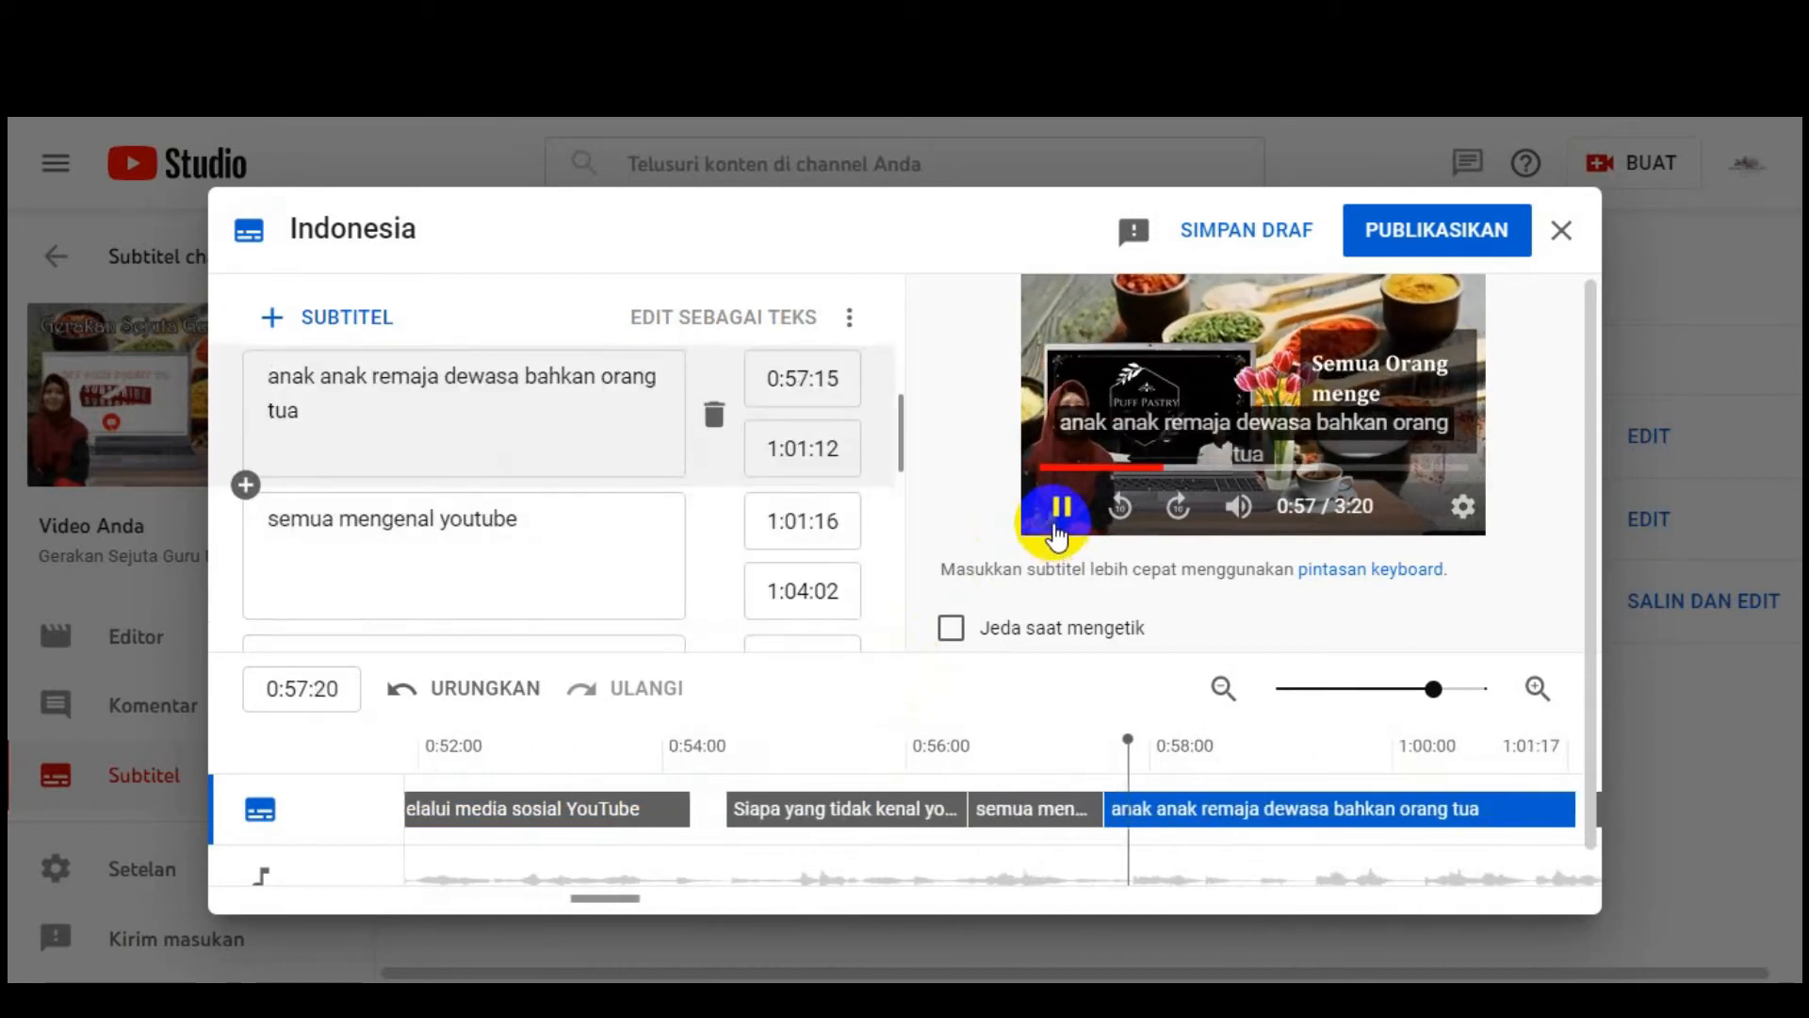
pyautogui.click(1057, 513)
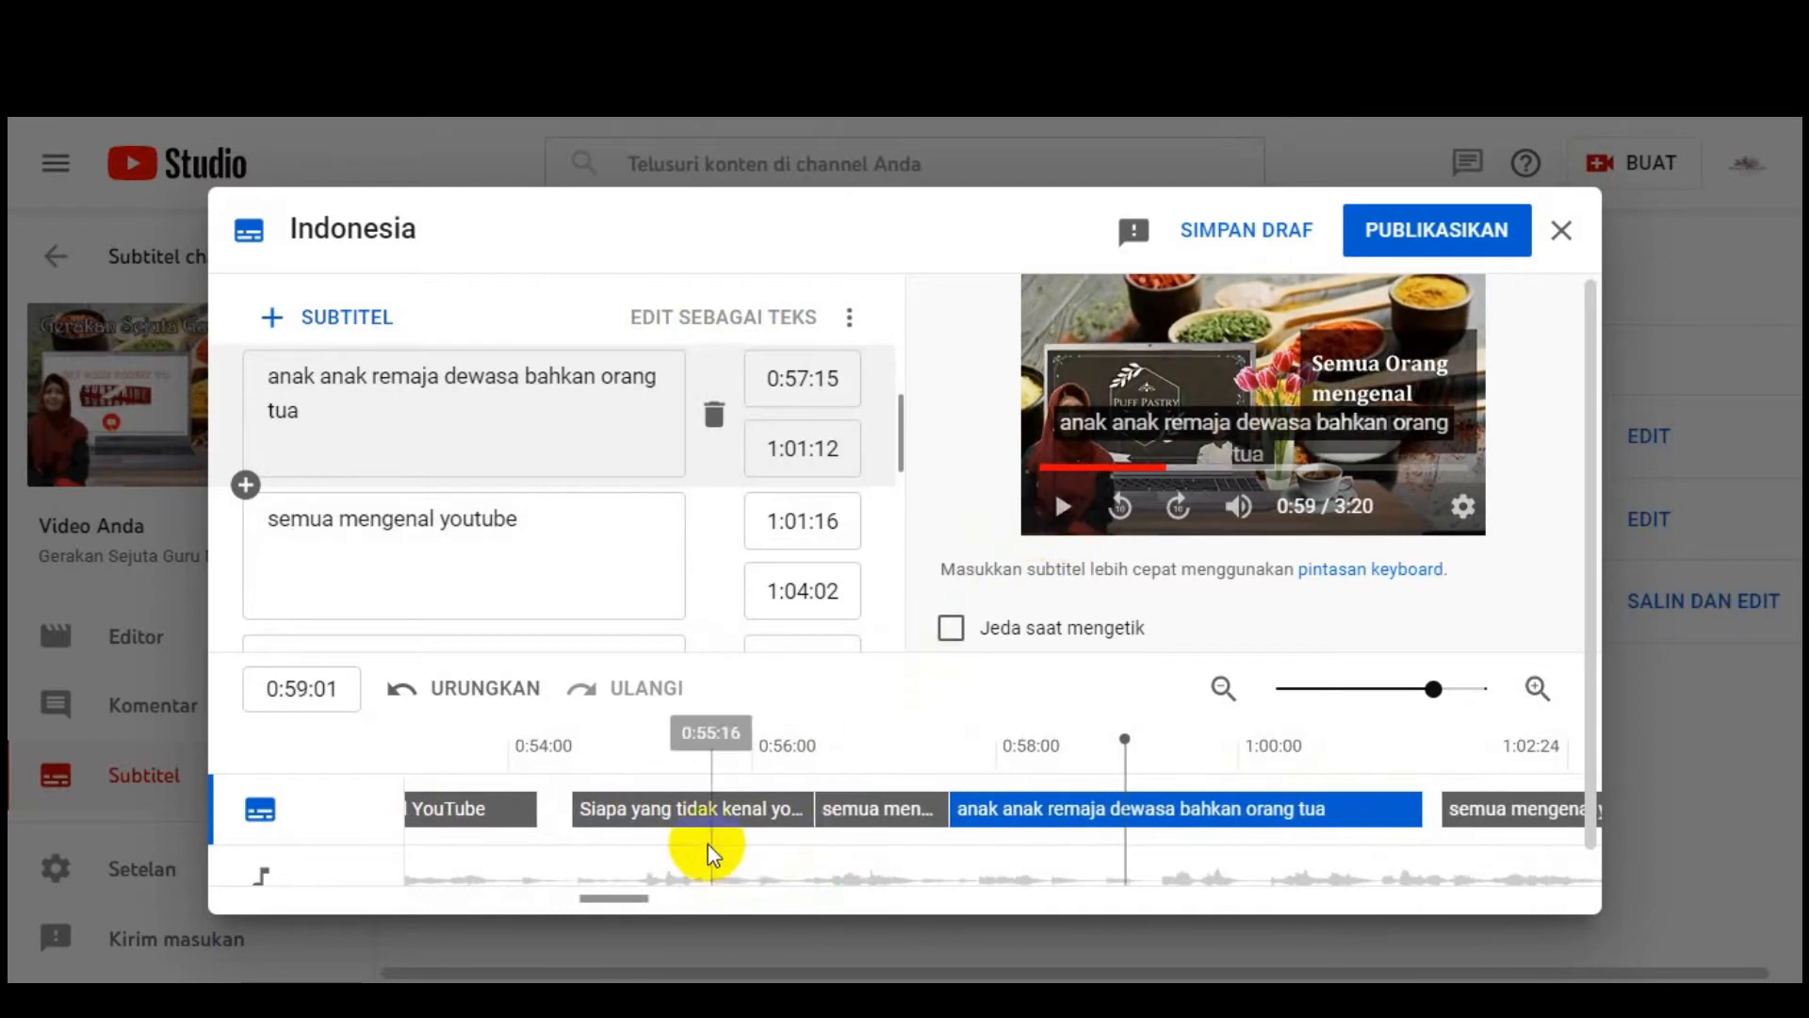
# Step: Resume the preview to about 1:33 and save the Indonesian subtitles with SIMPAN DRAF
pyautogui.scroll(-3, 666, 532)
pyautogui.scroll(2, 688, 546)
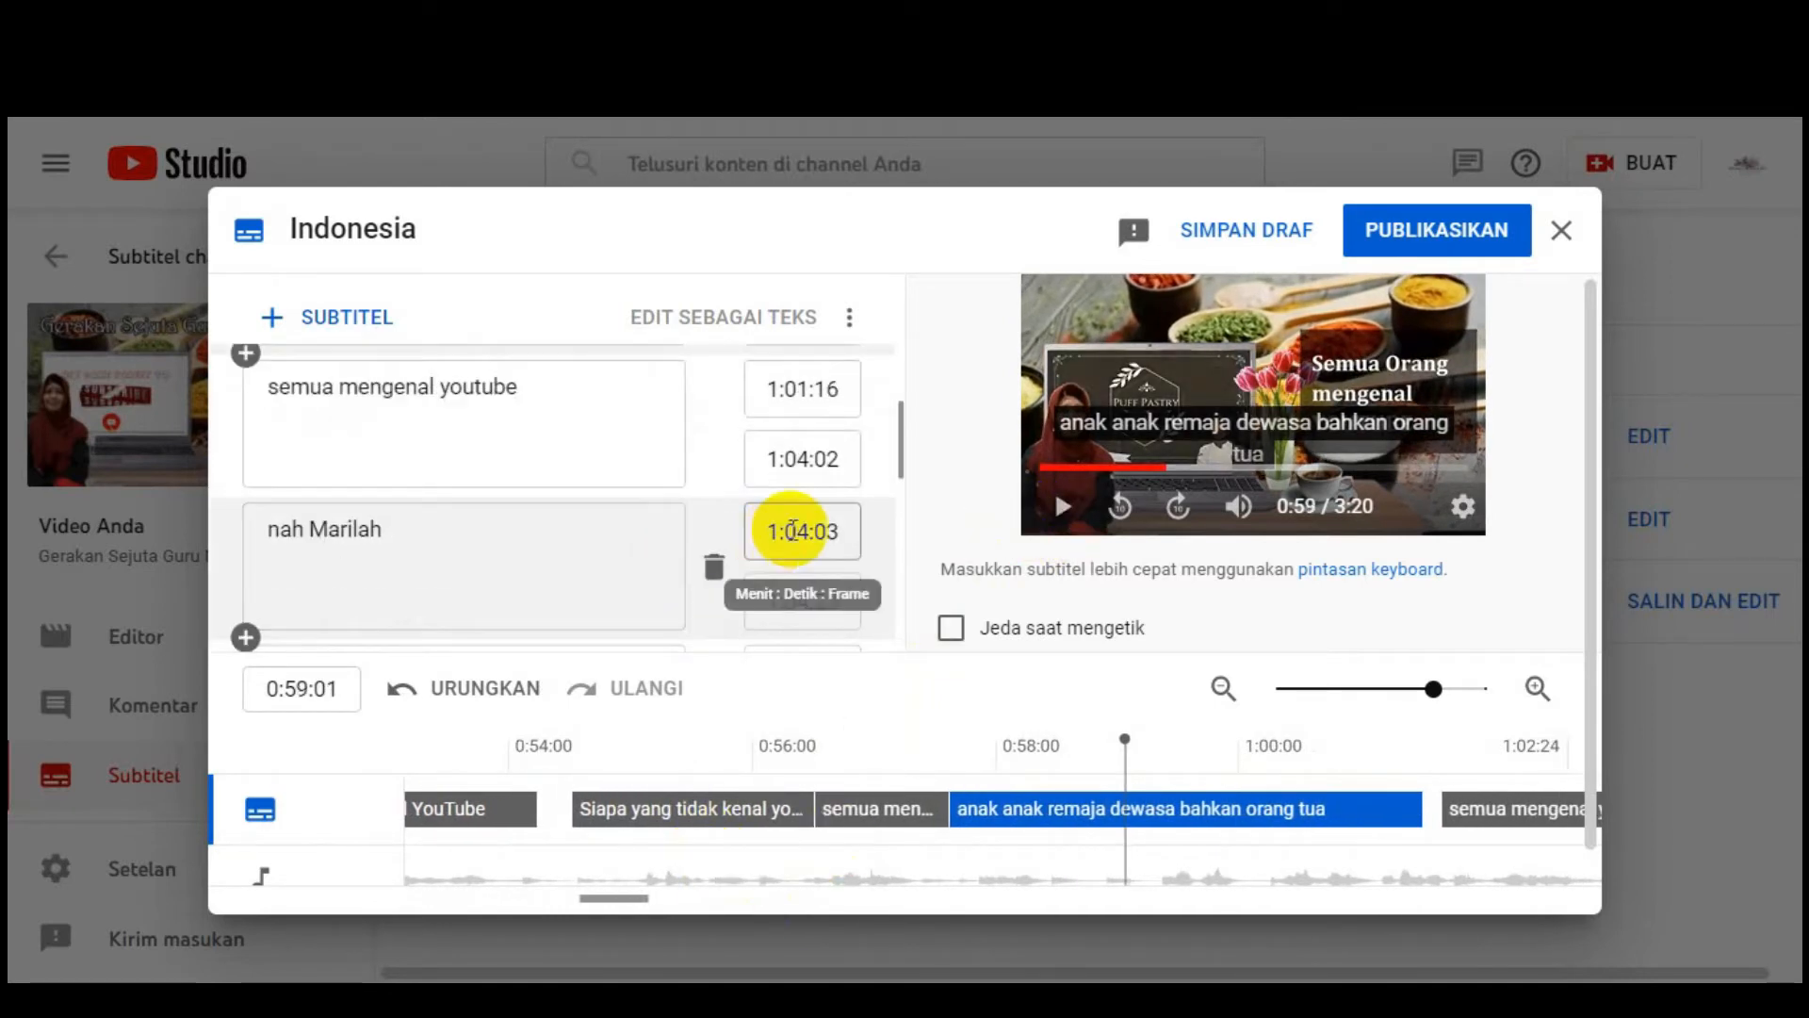
pyautogui.click(1059, 506)
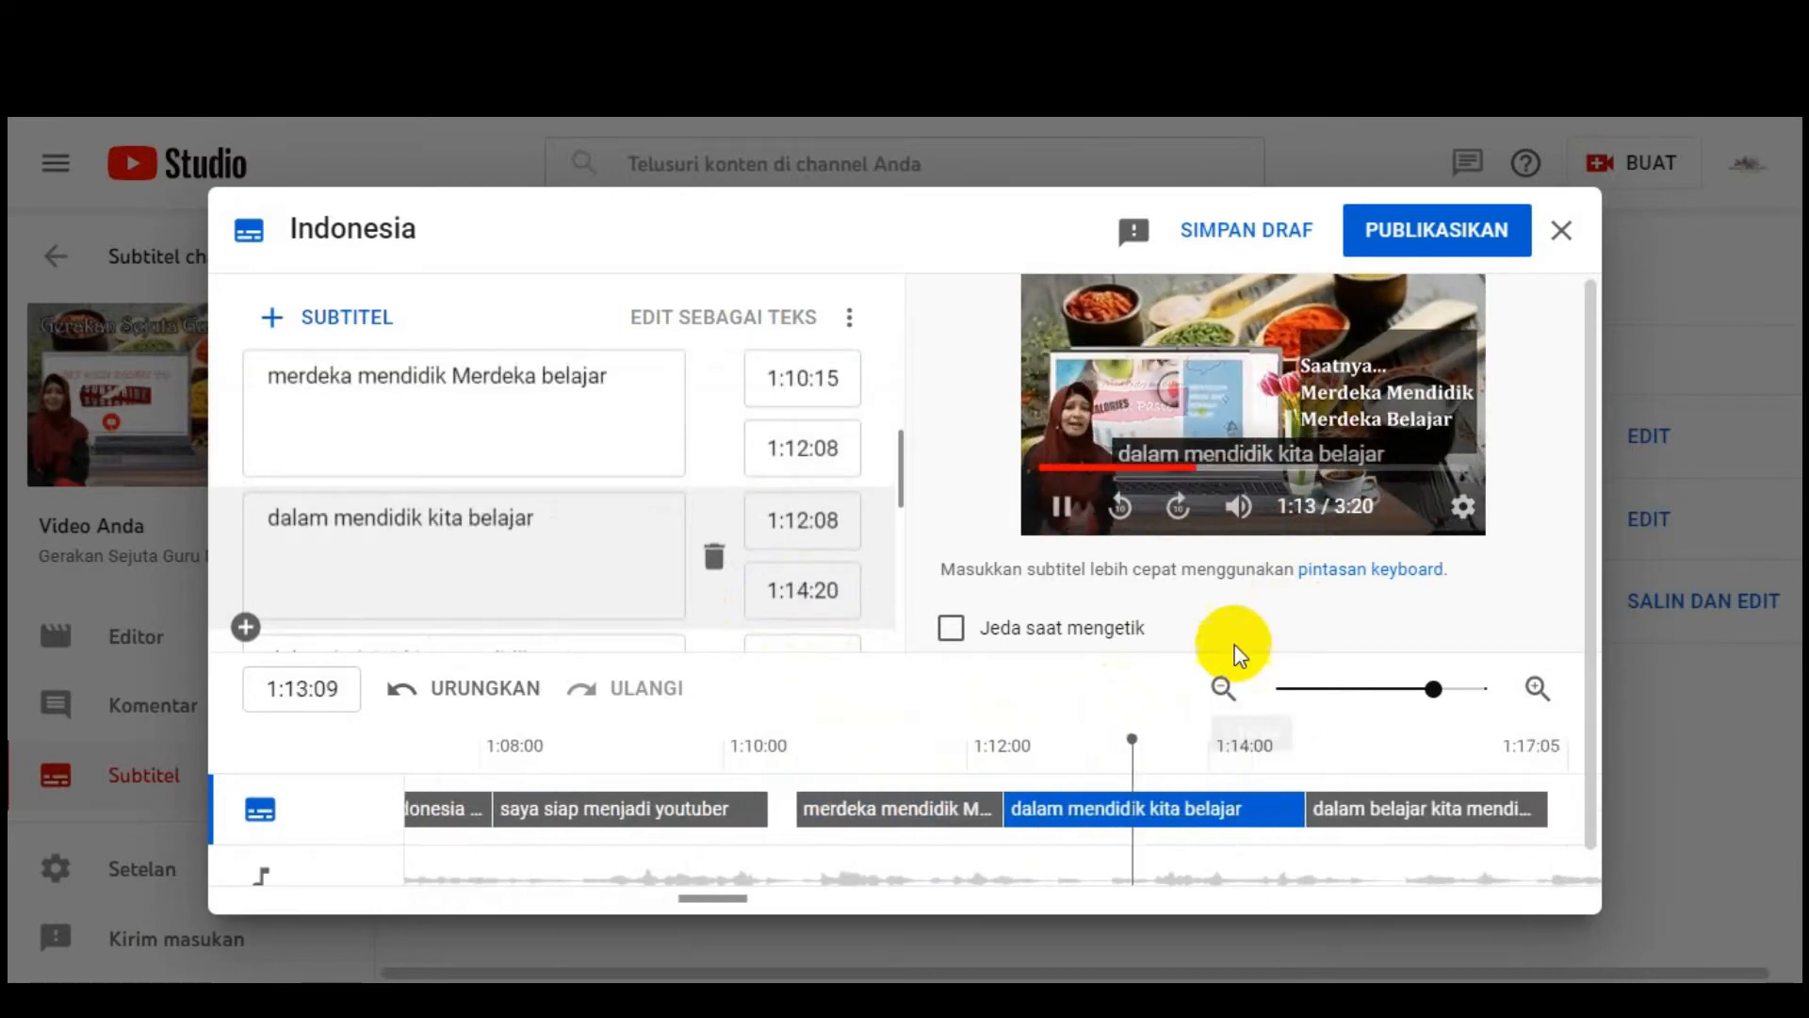
pyautogui.click(1247, 229)
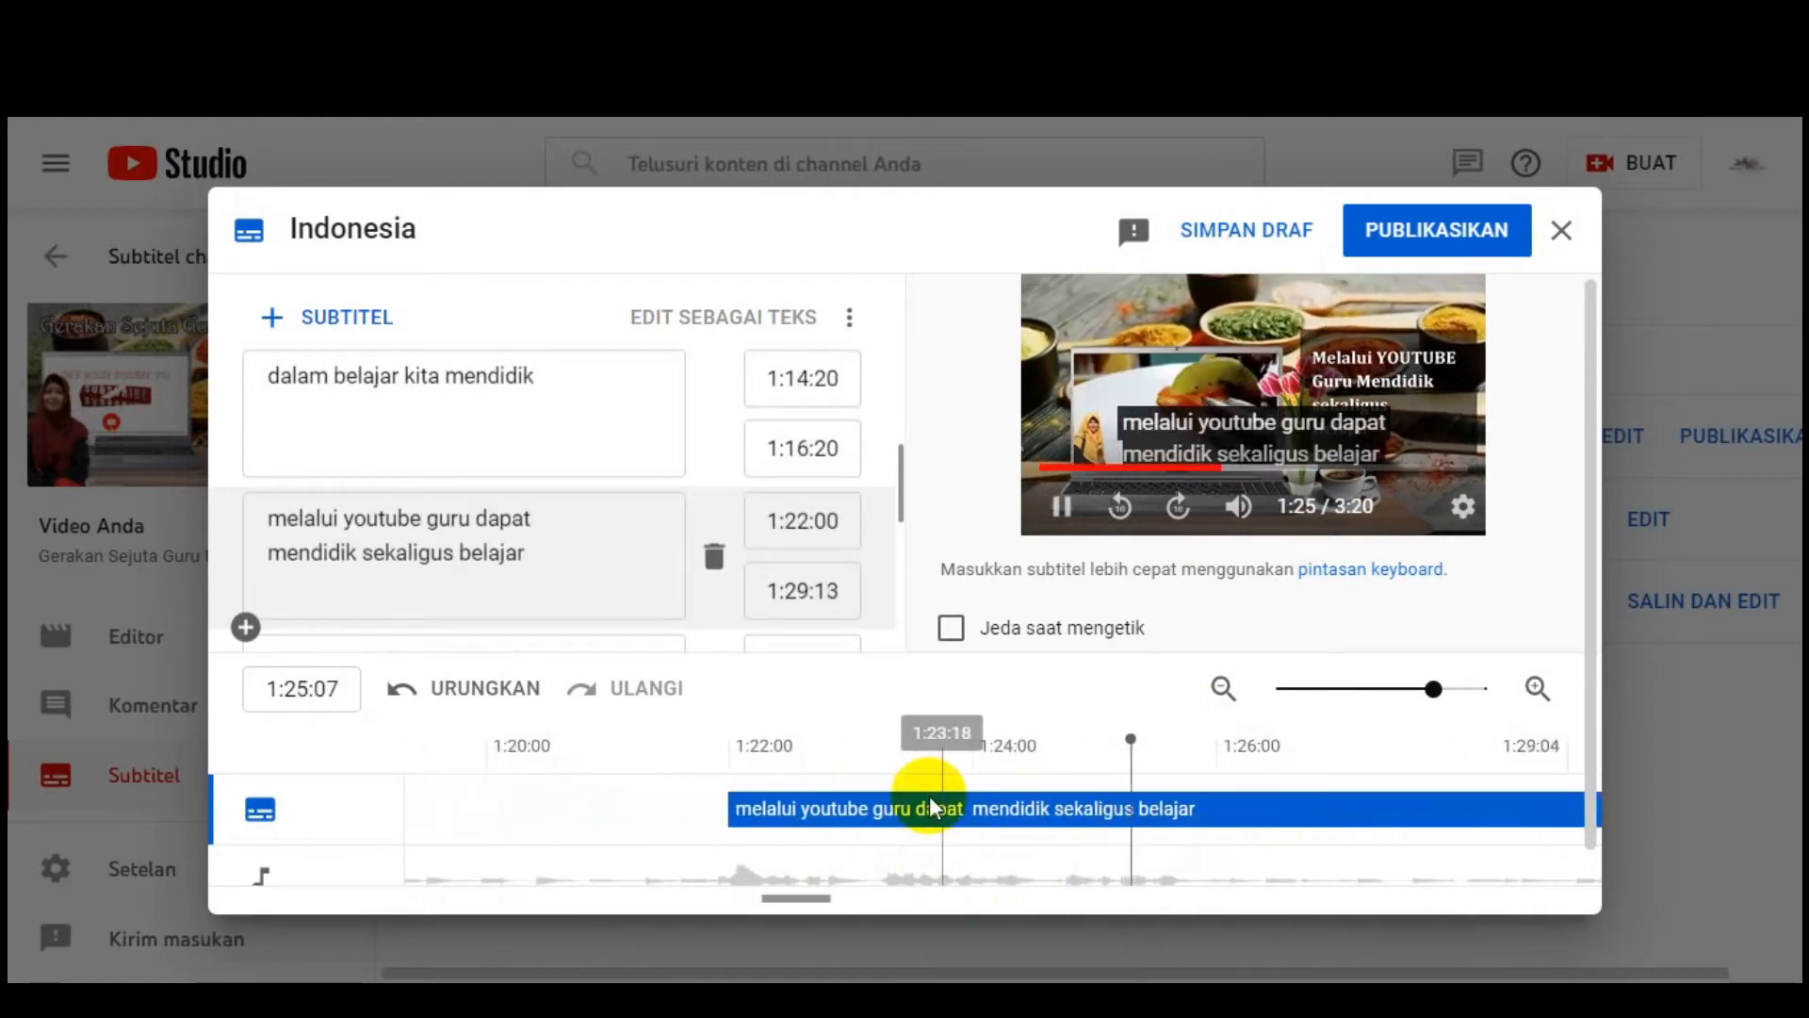
pyautogui.moveTo(808, 895); pyautogui.dragTo(1506, 878)
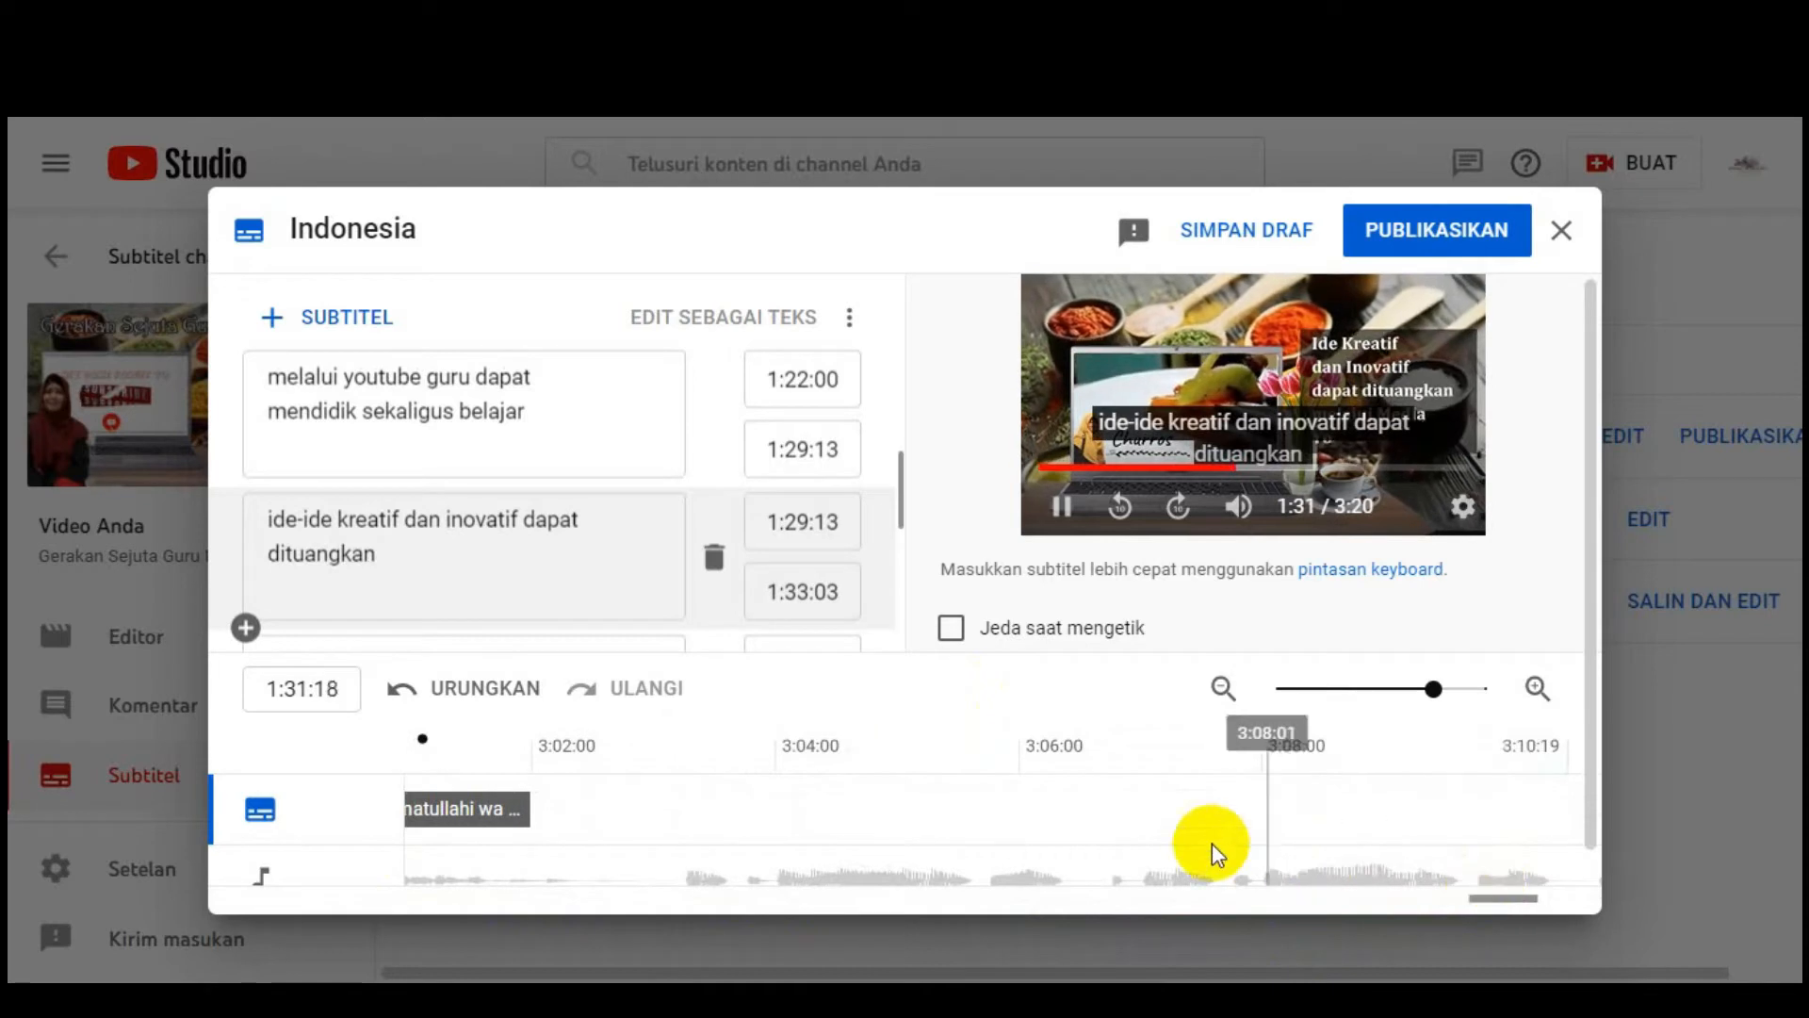
# Step: Review the cues through the last caption near 3:01, then publish with PUBLIKASIKAN
pyautogui.click(465, 733)
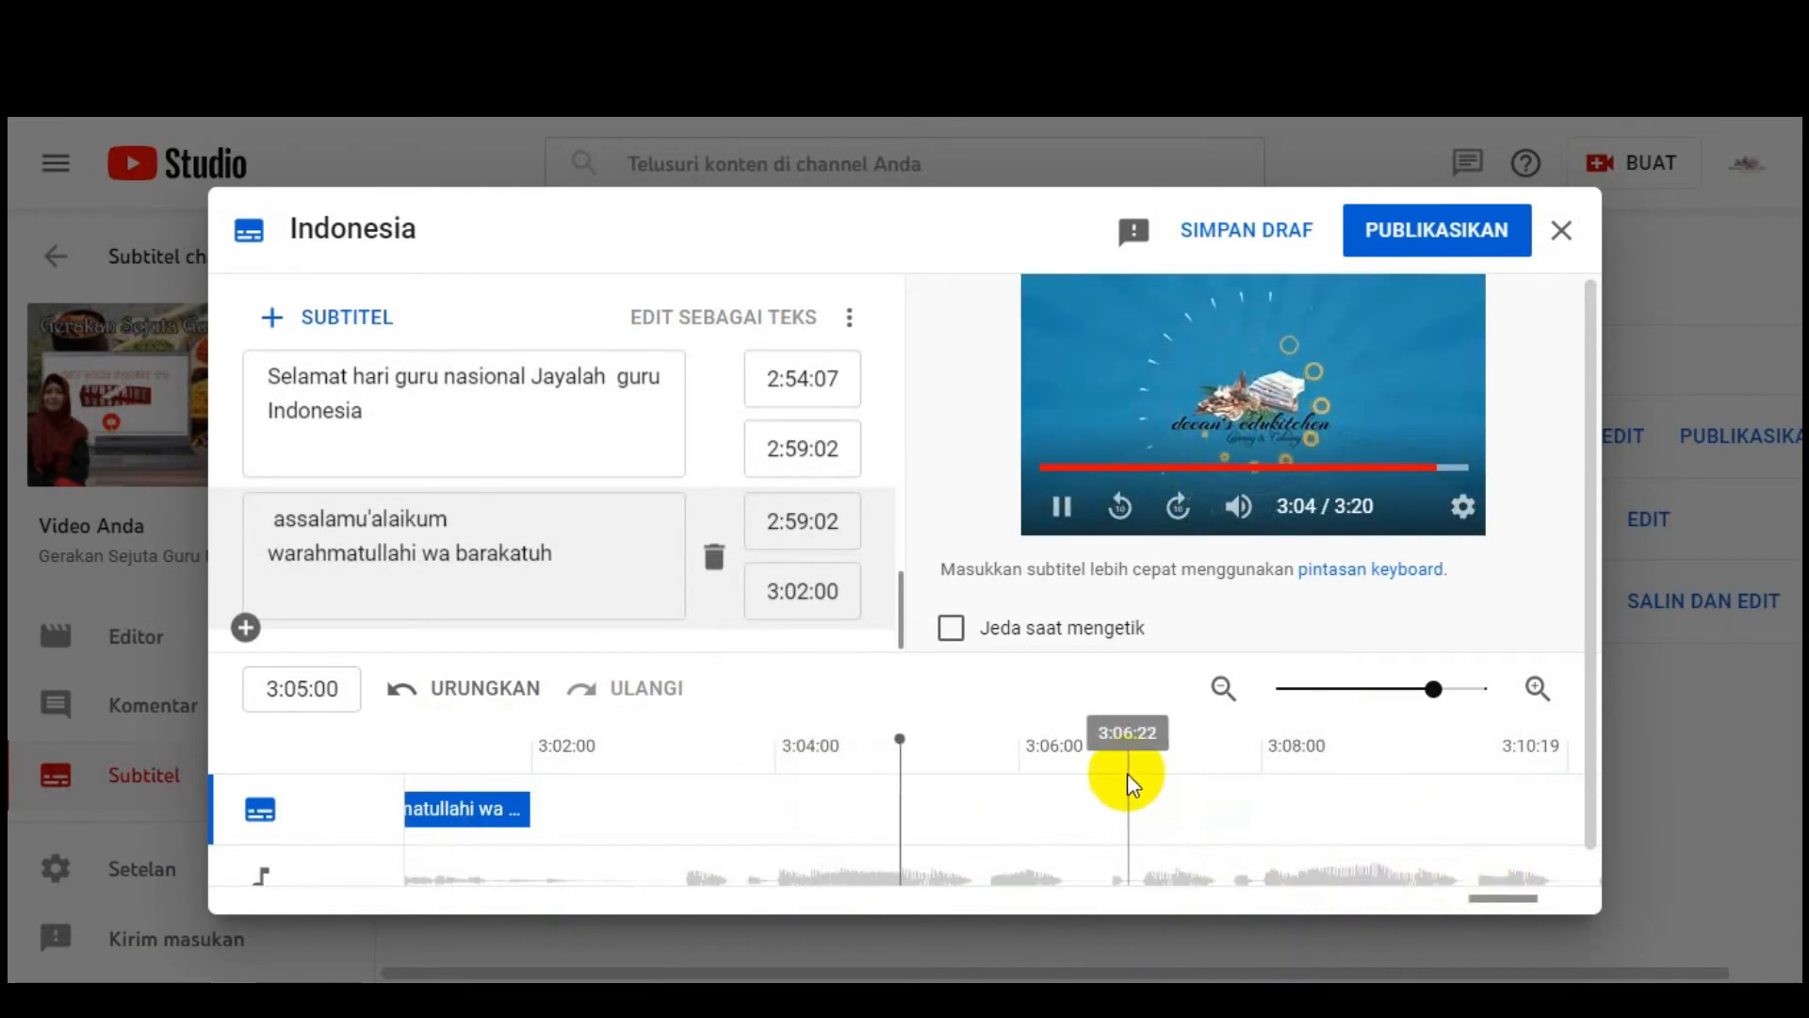
pyautogui.scroll(-2, 577, 537)
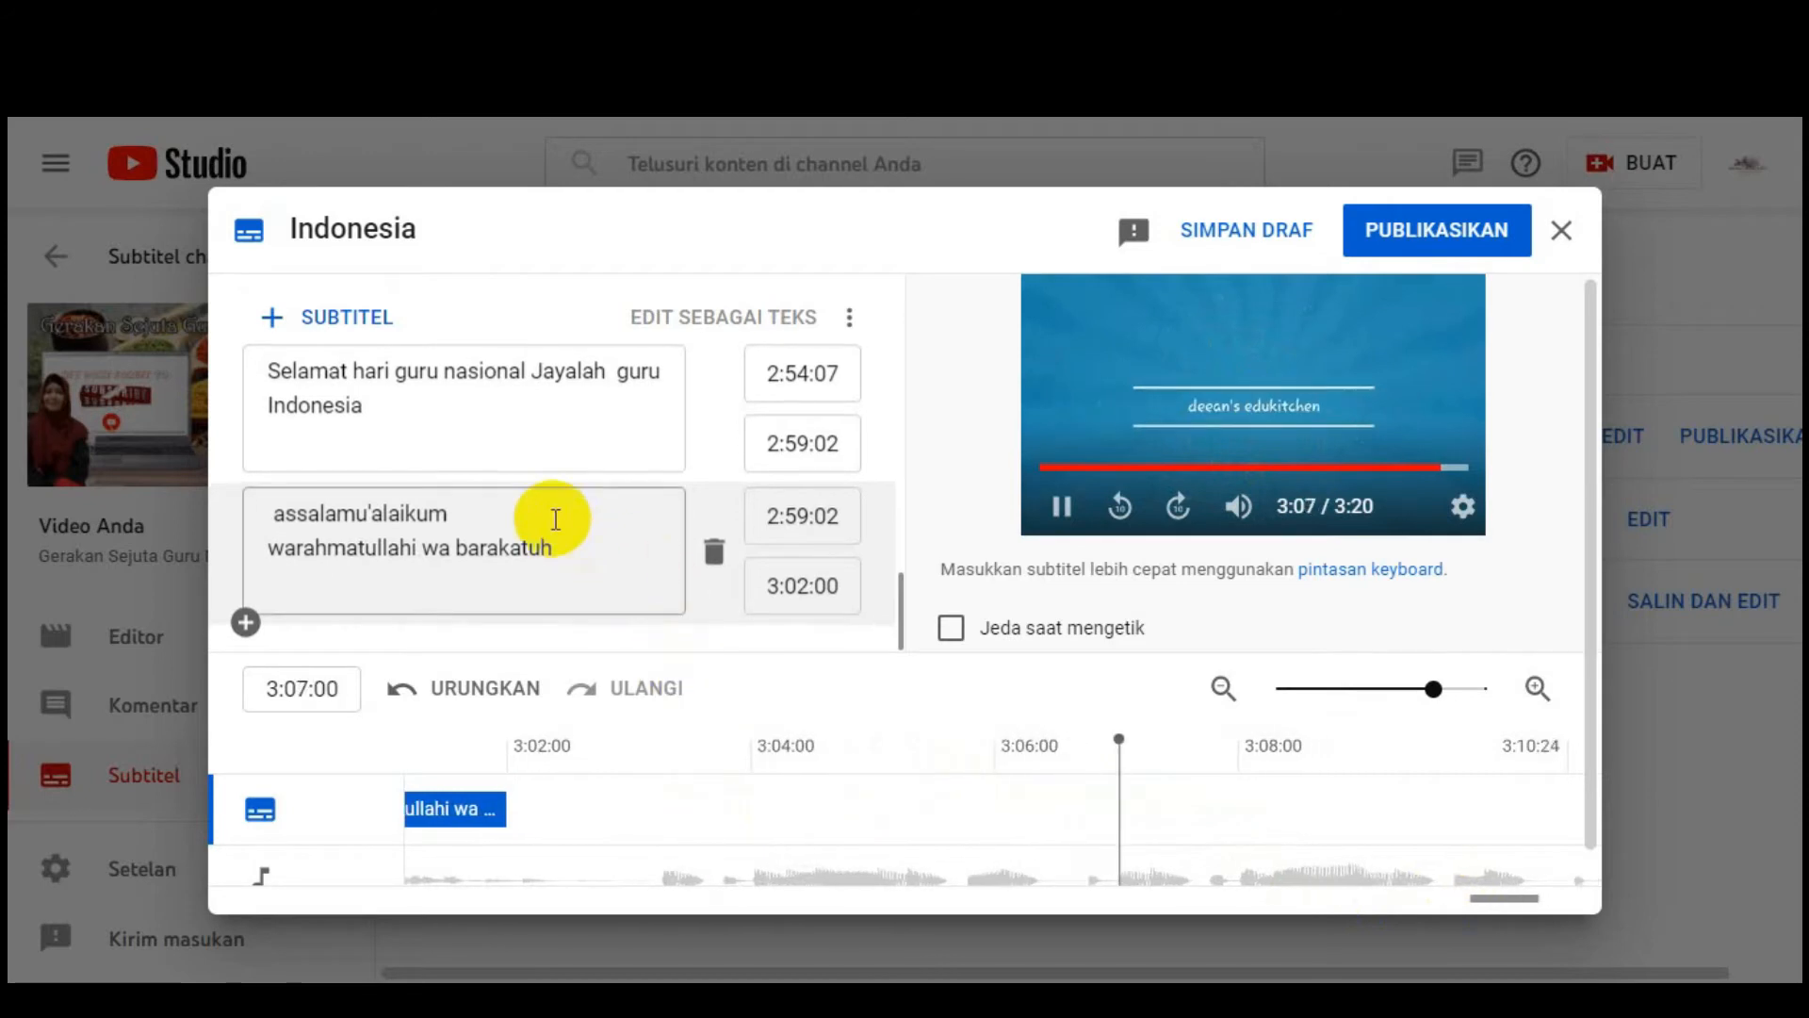
pyautogui.scroll(10, 654, 545)
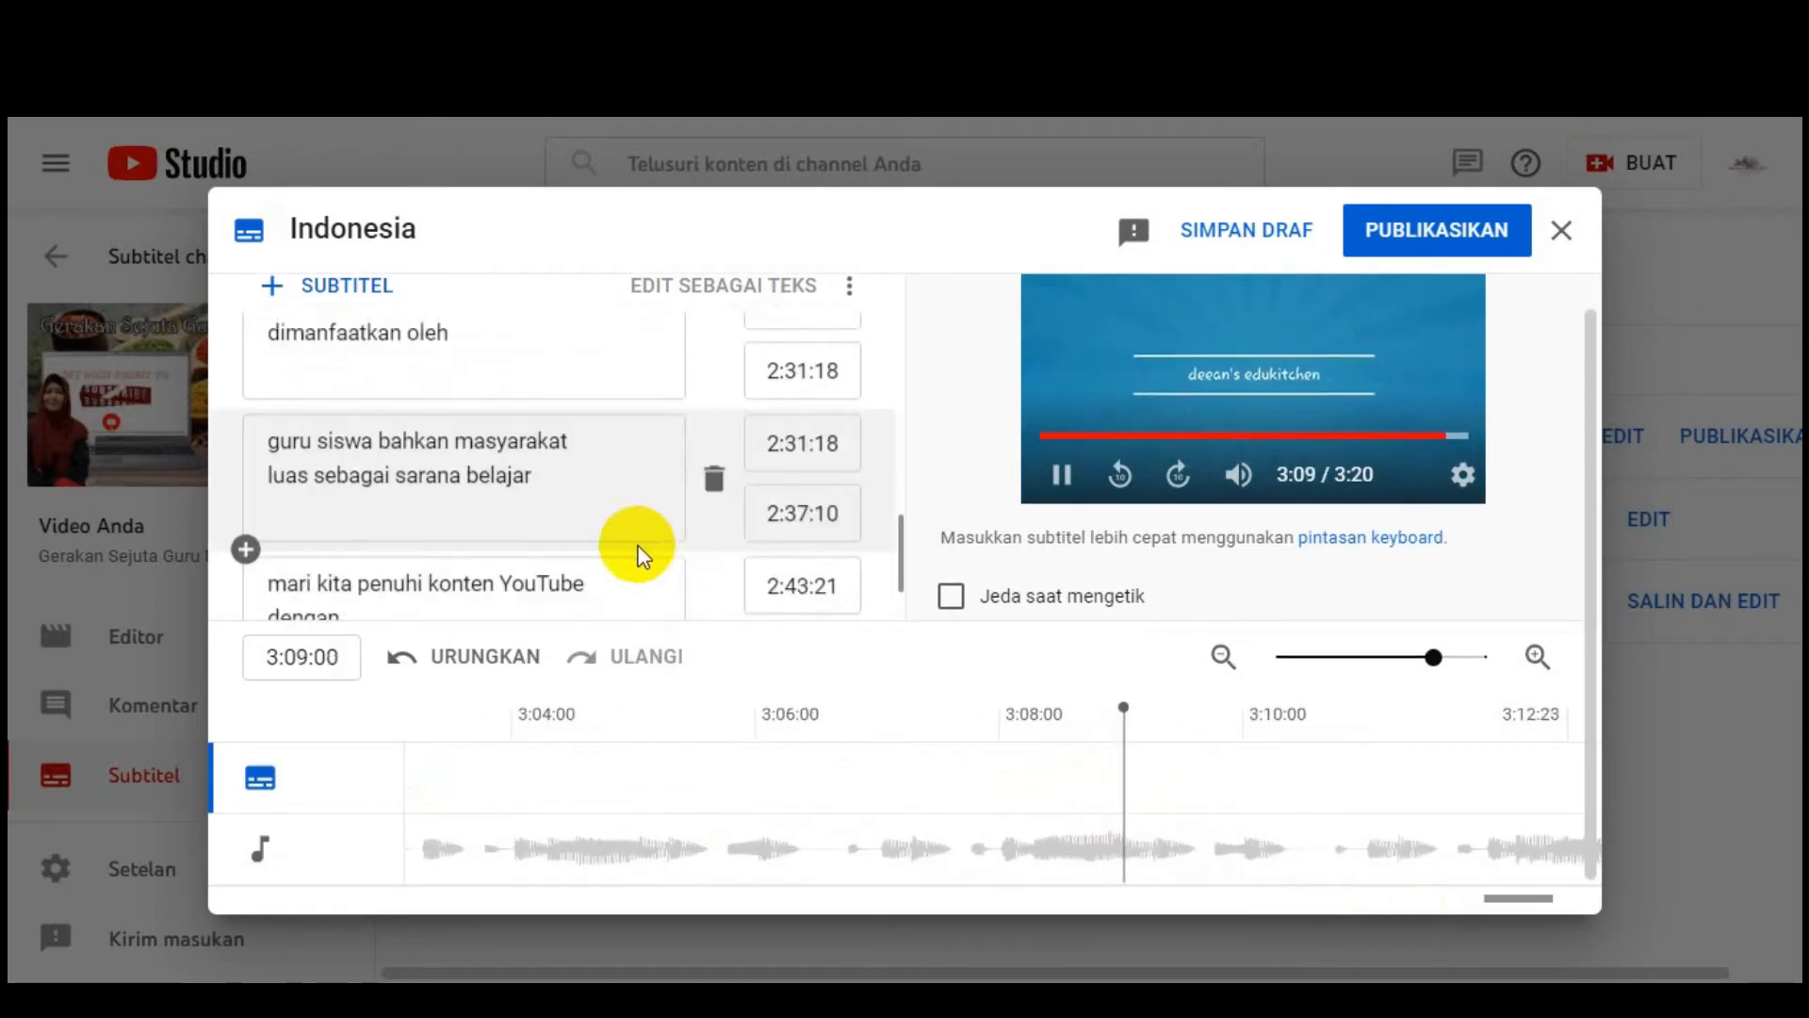
pyautogui.scroll(10, 639, 546)
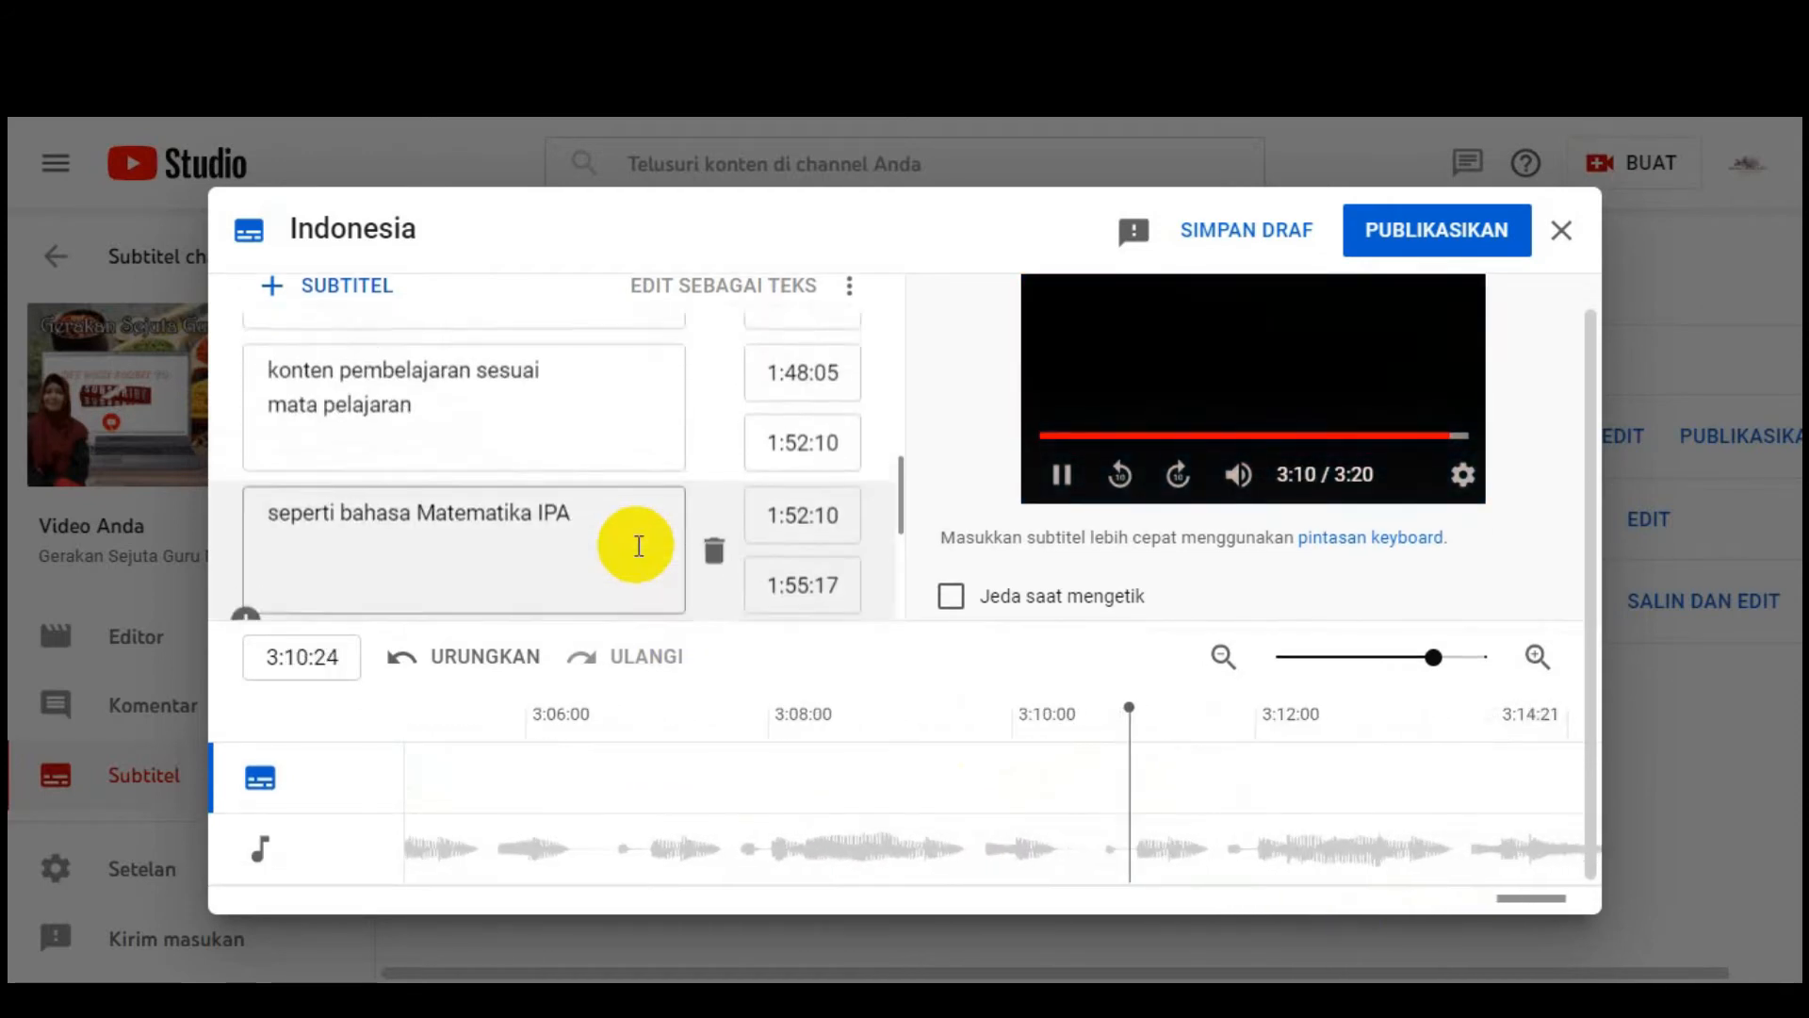
pyautogui.scroll(6, 638, 546)
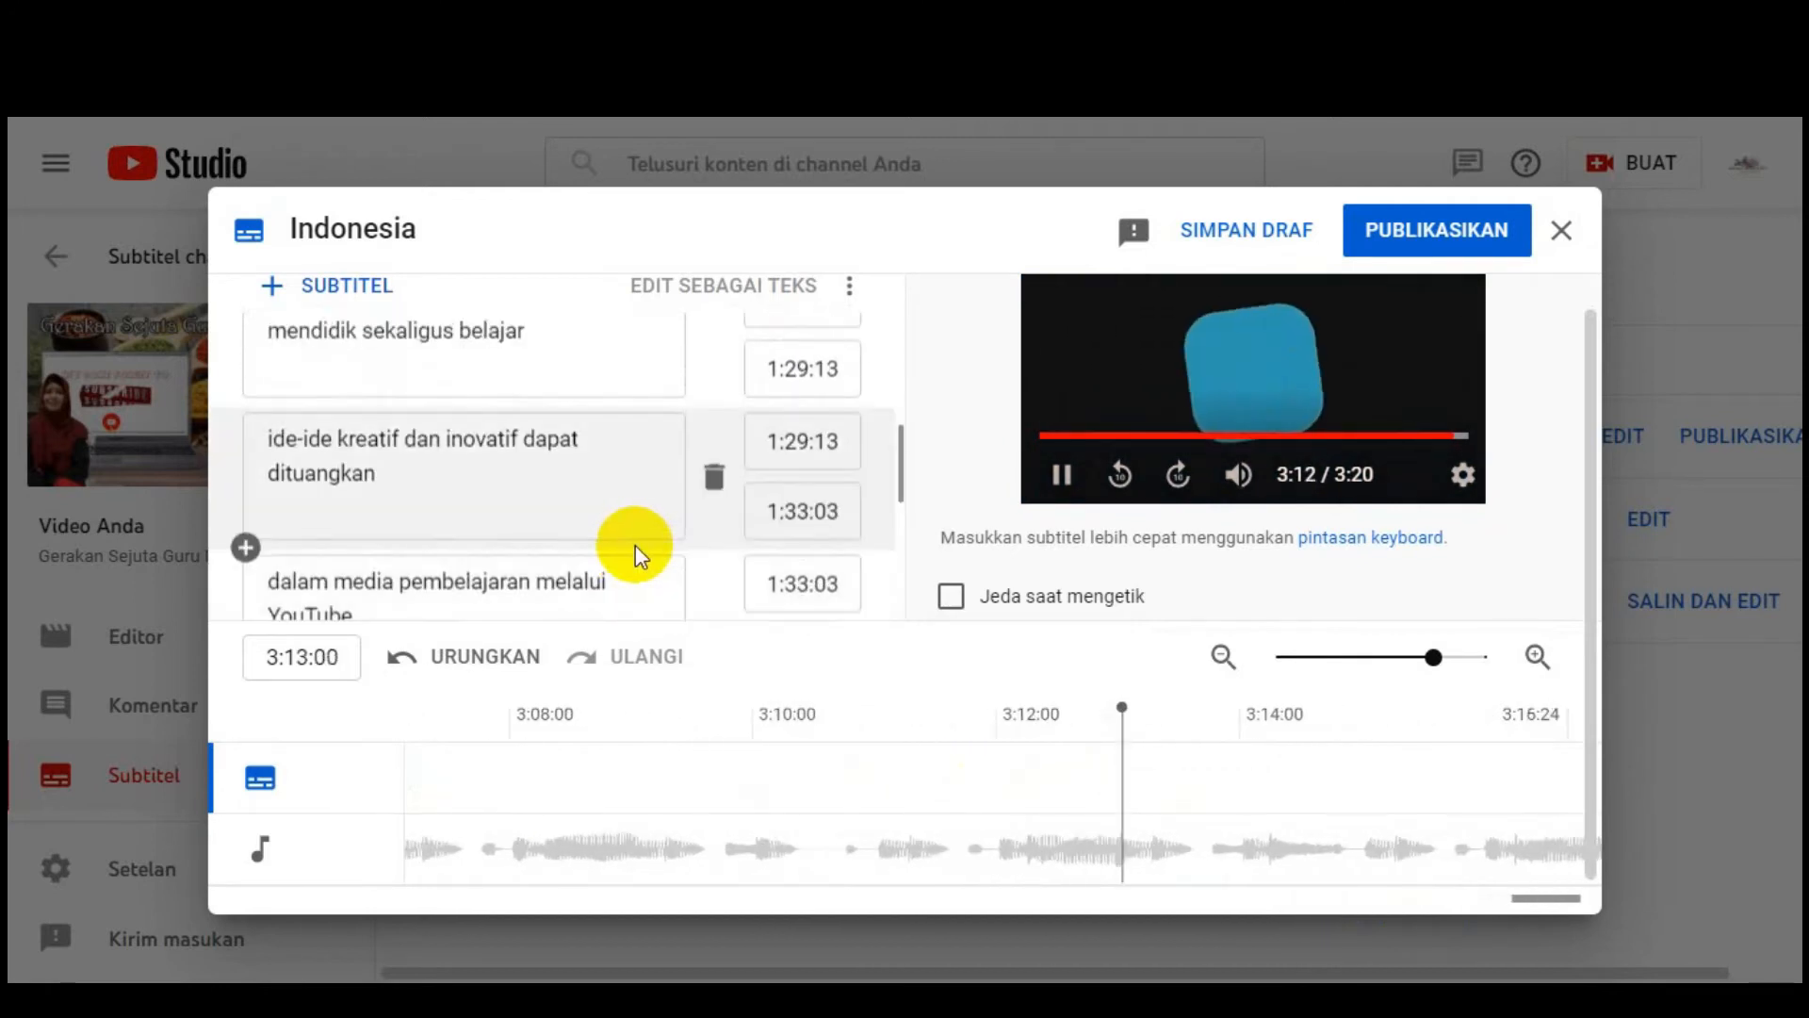
pyautogui.scroll(-5, 606, 537)
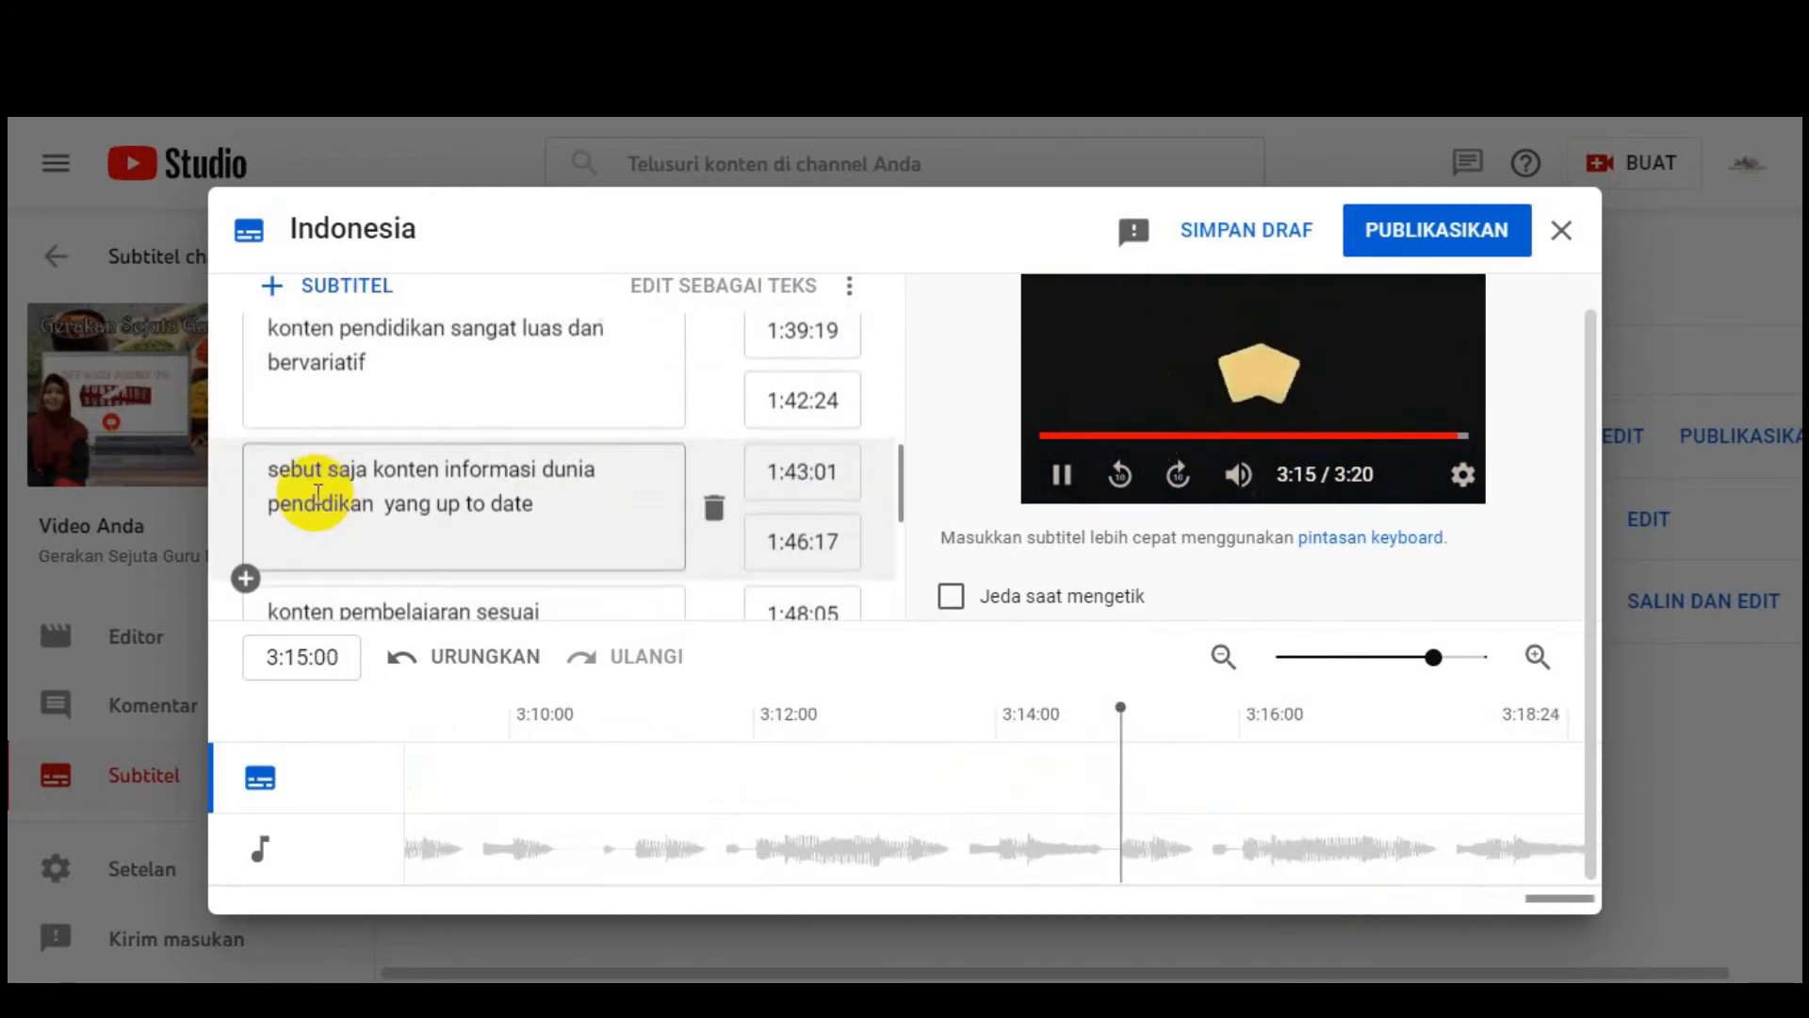
pyautogui.scroll(-1, 355, 477)
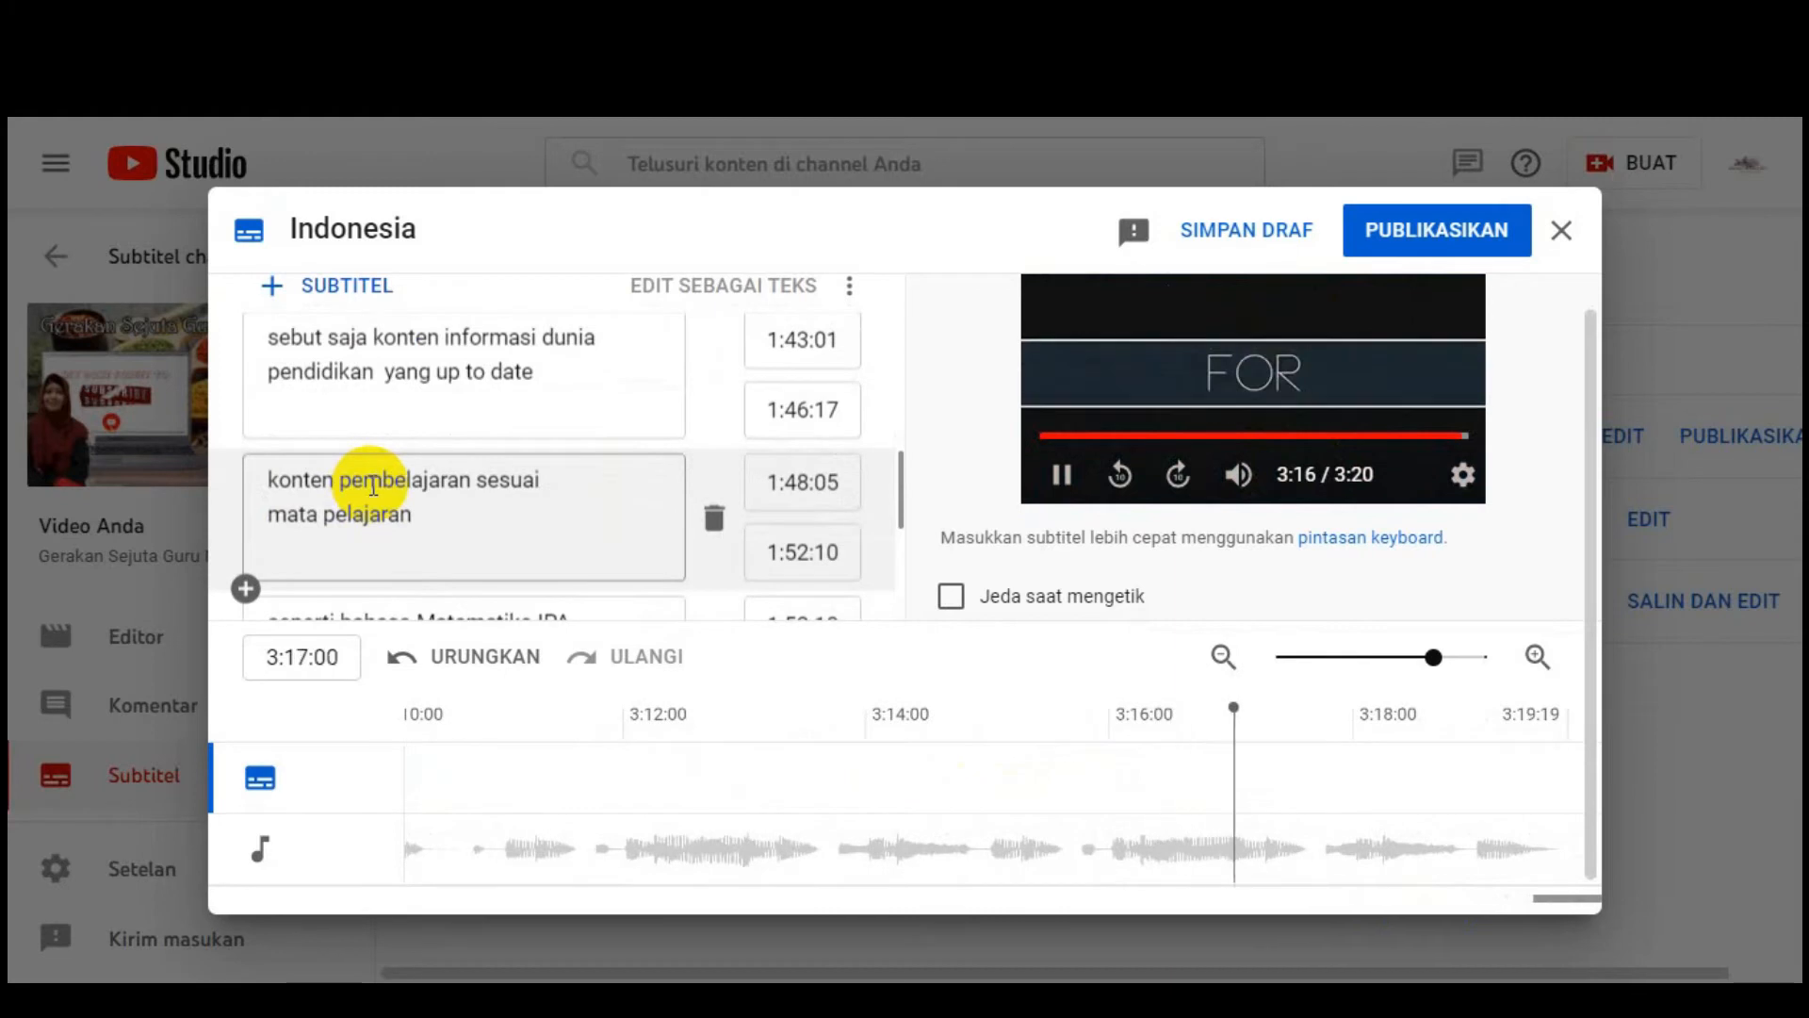
pyautogui.scroll(-1, 410, 492)
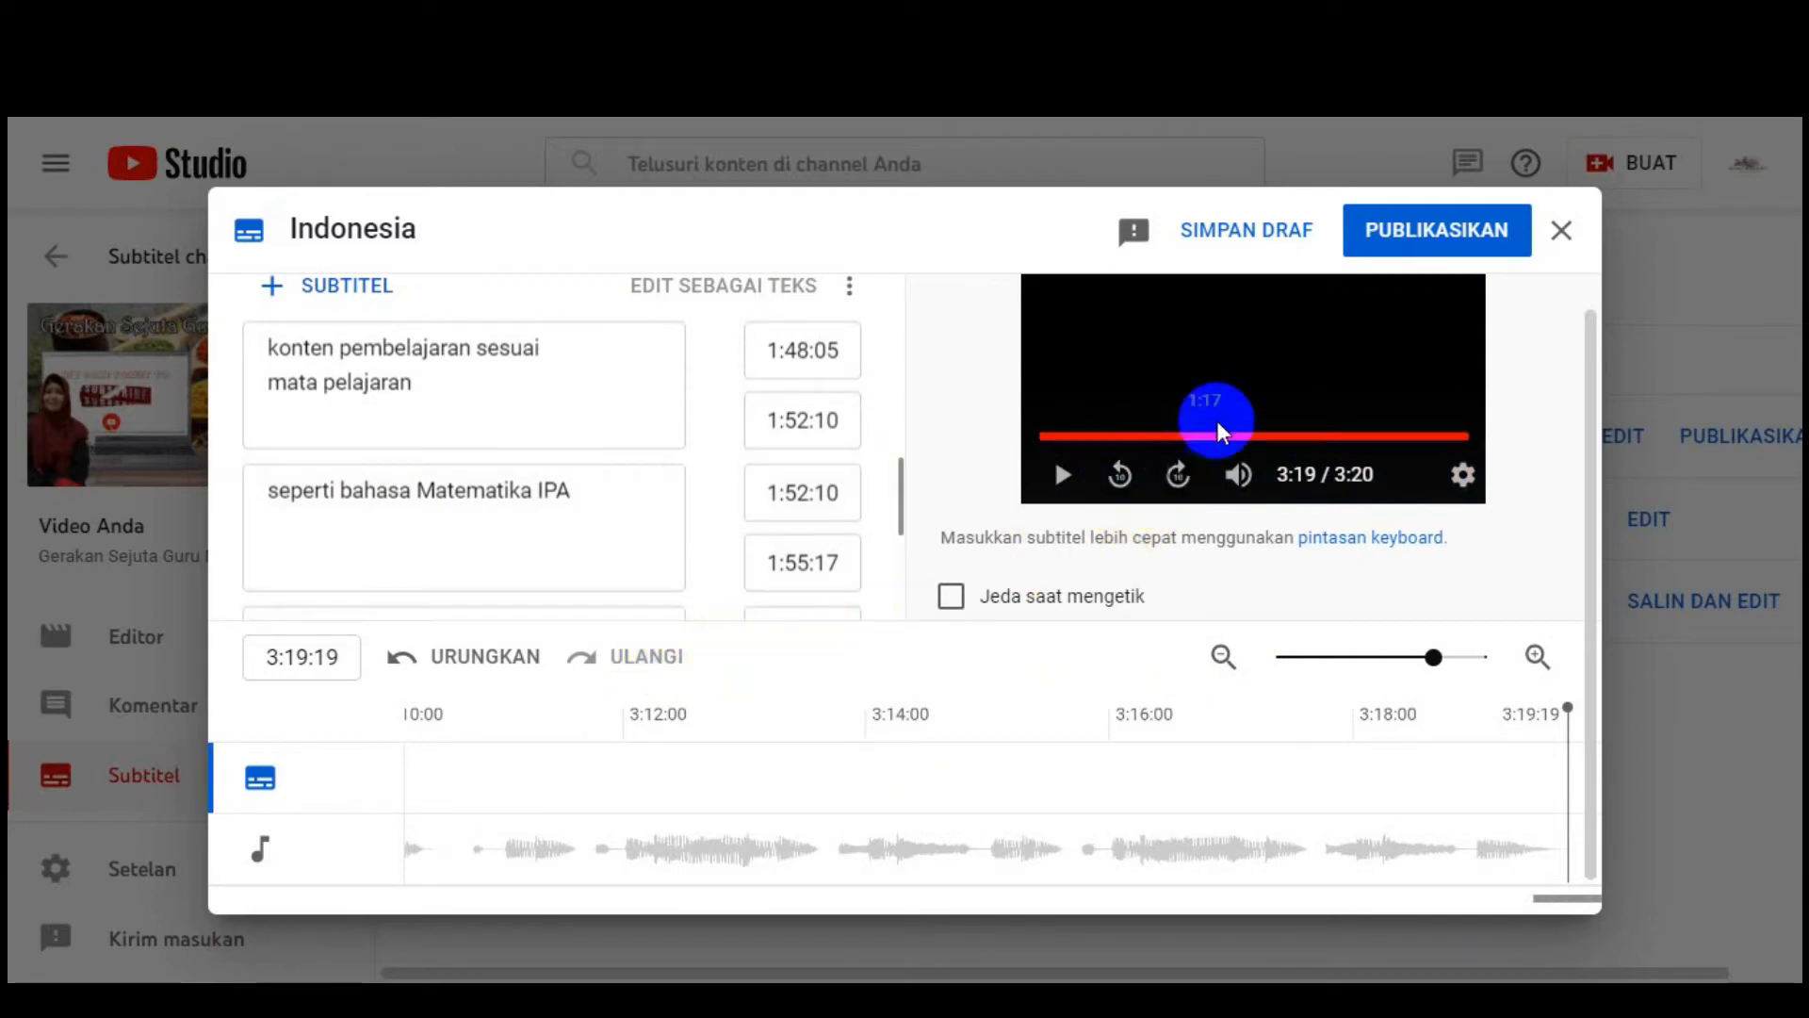
pyautogui.click(1439, 243)
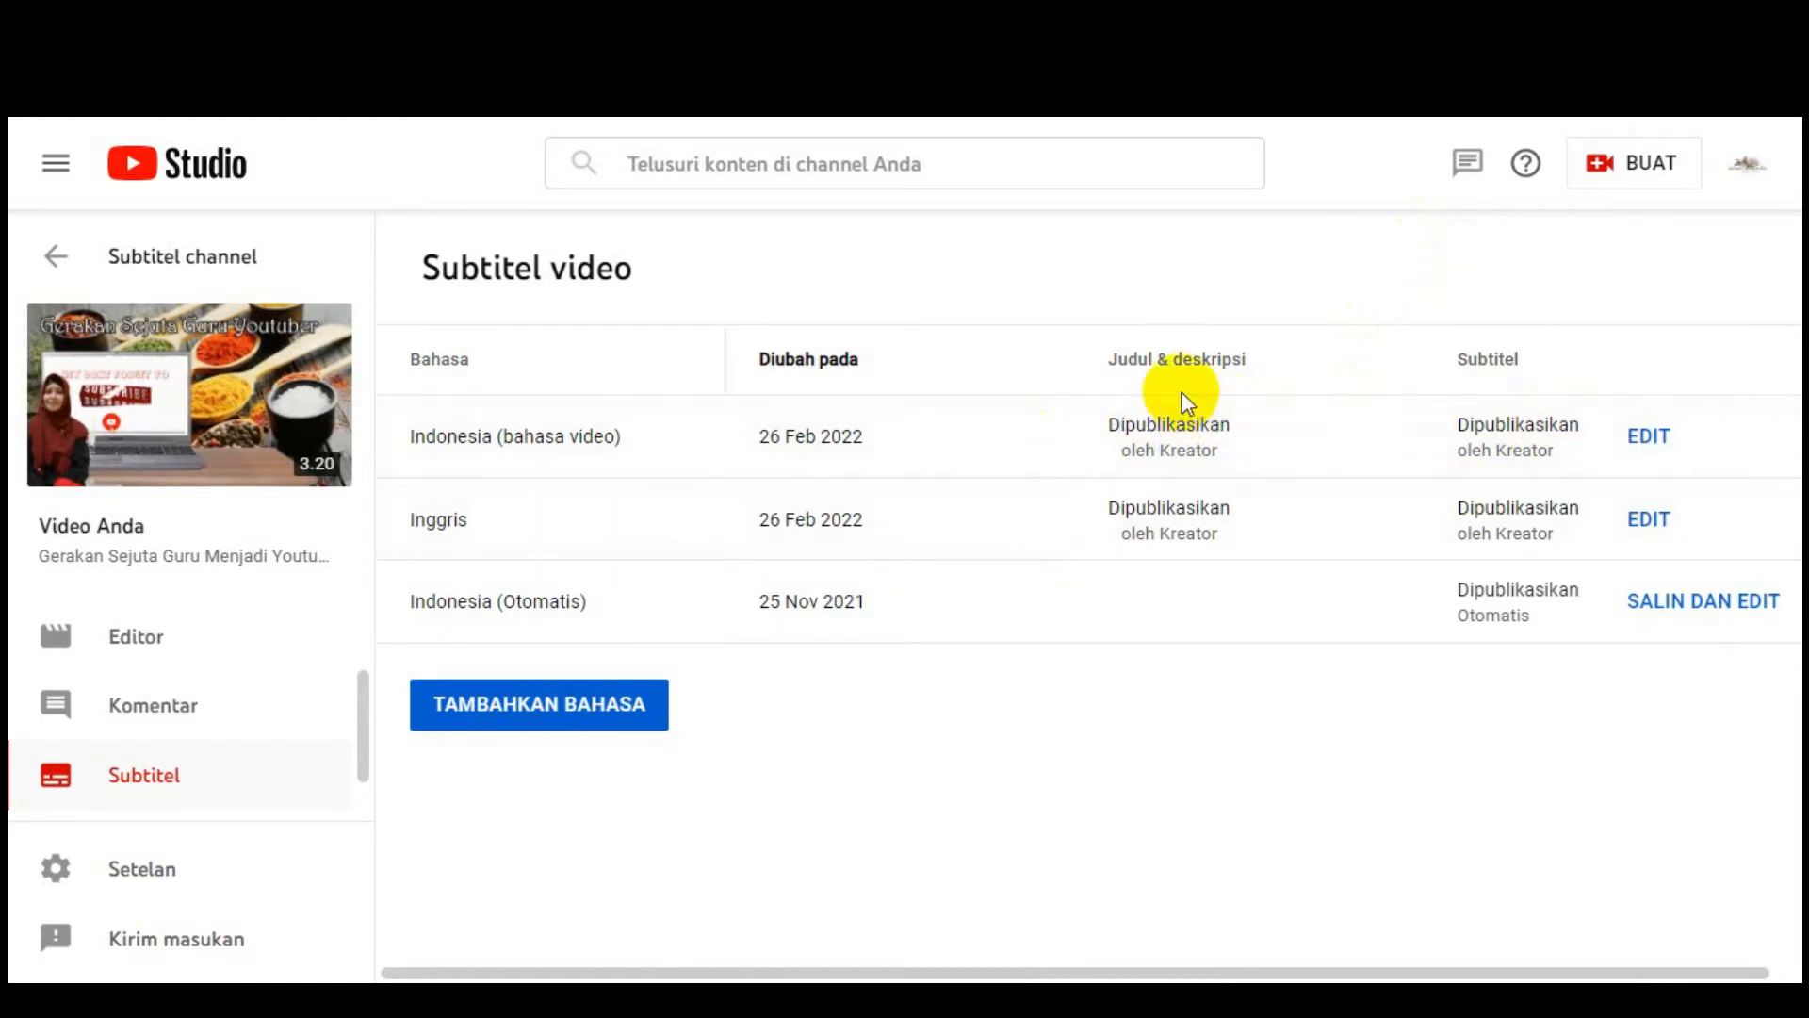
# Step: Check the video's Judul & deskripsi, return to the subtitle list, and open the video on YouTube
pyautogui.click(1185, 454)
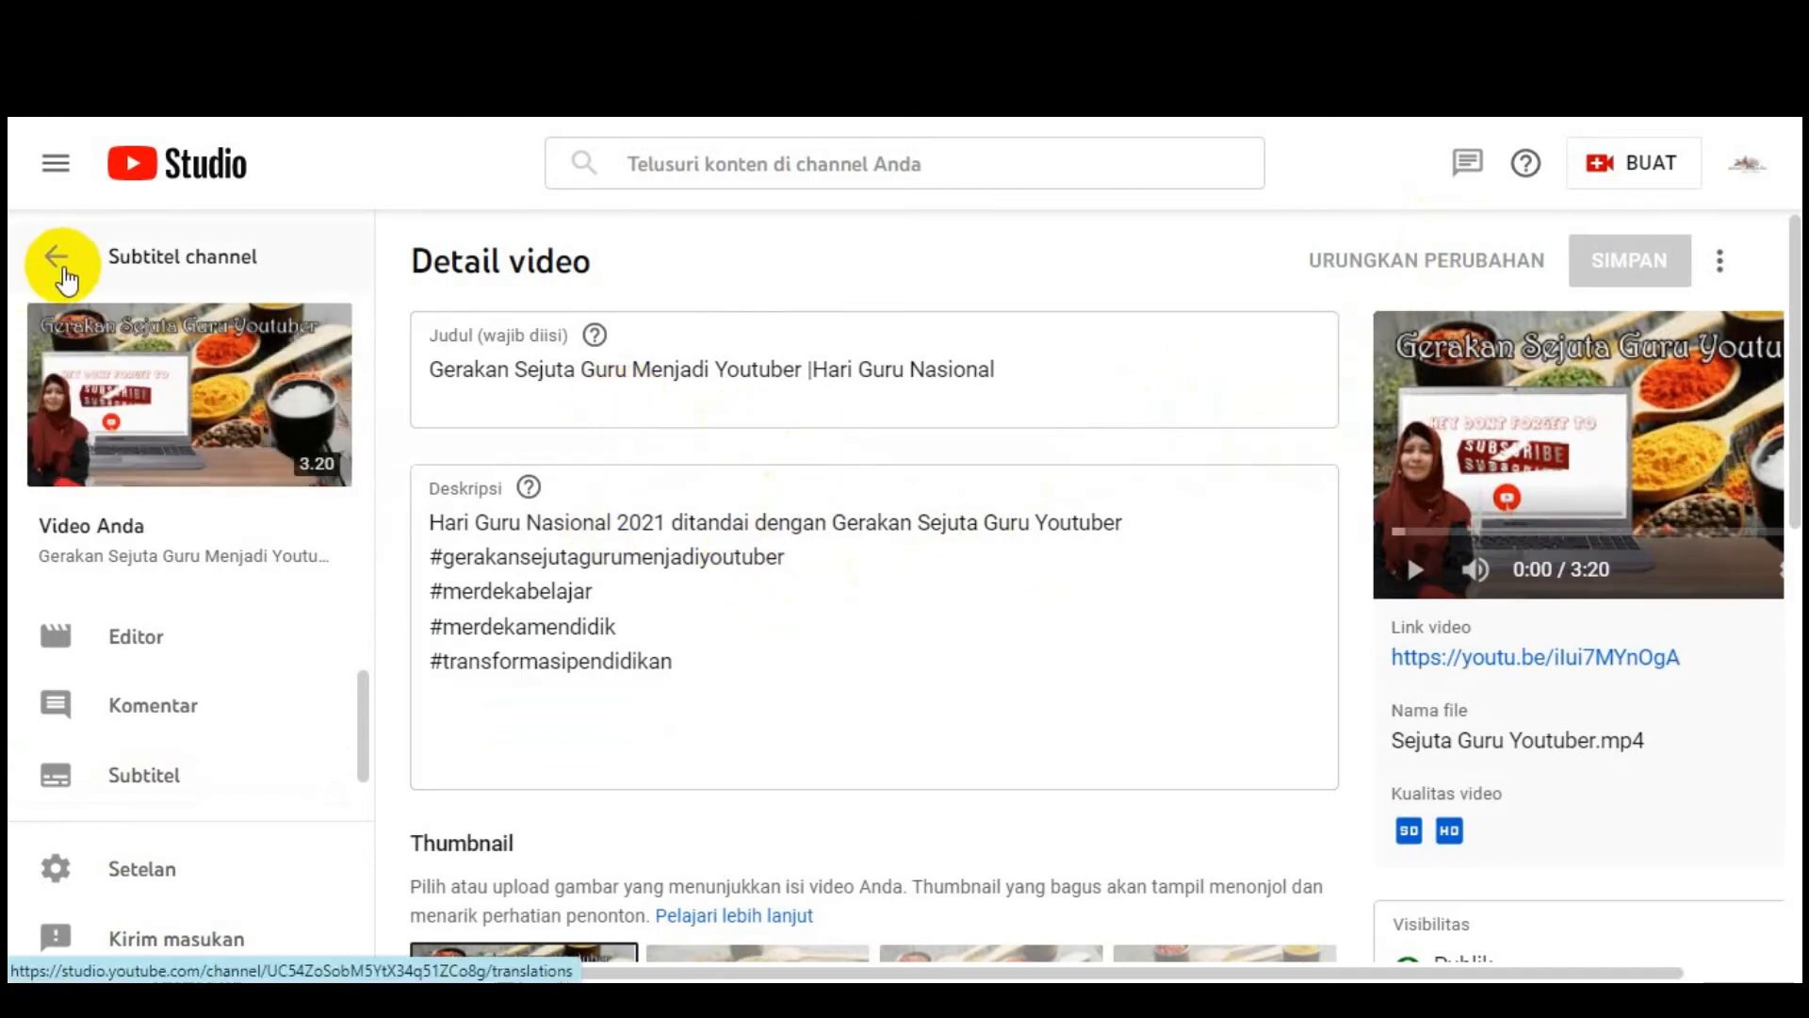
pyautogui.click(54, 256)
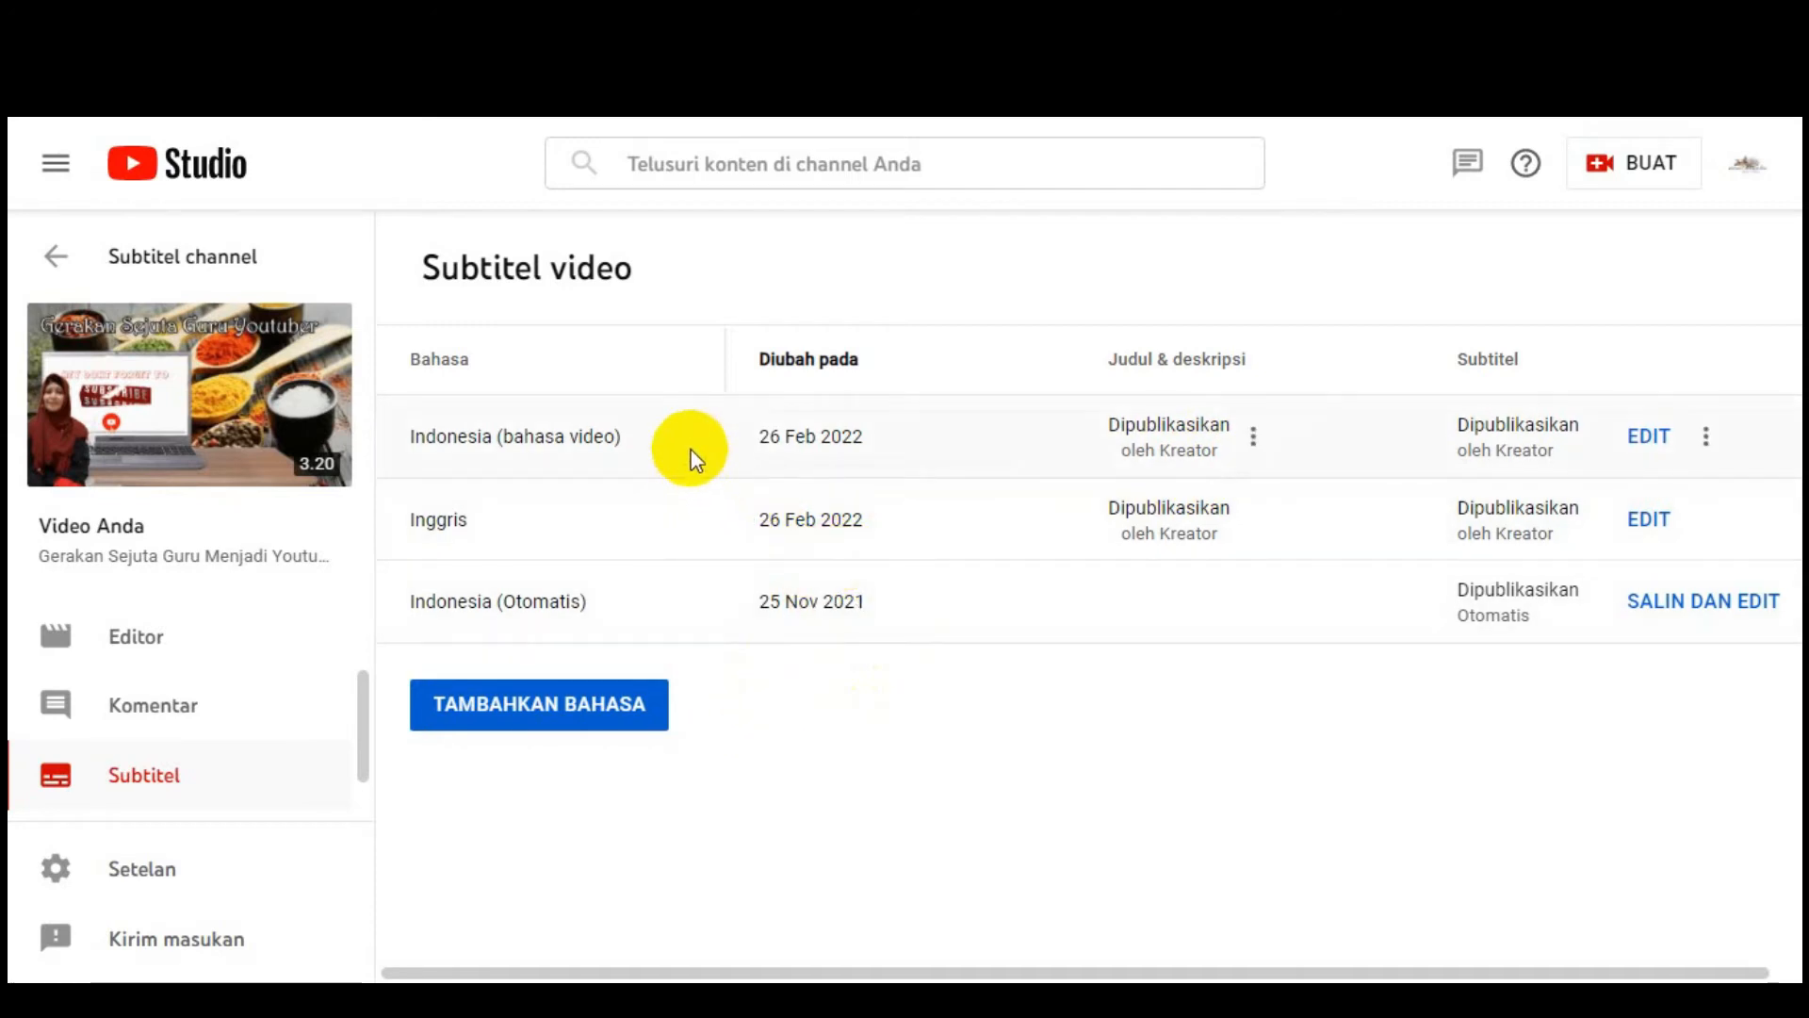
pyautogui.moveTo(228, 418)
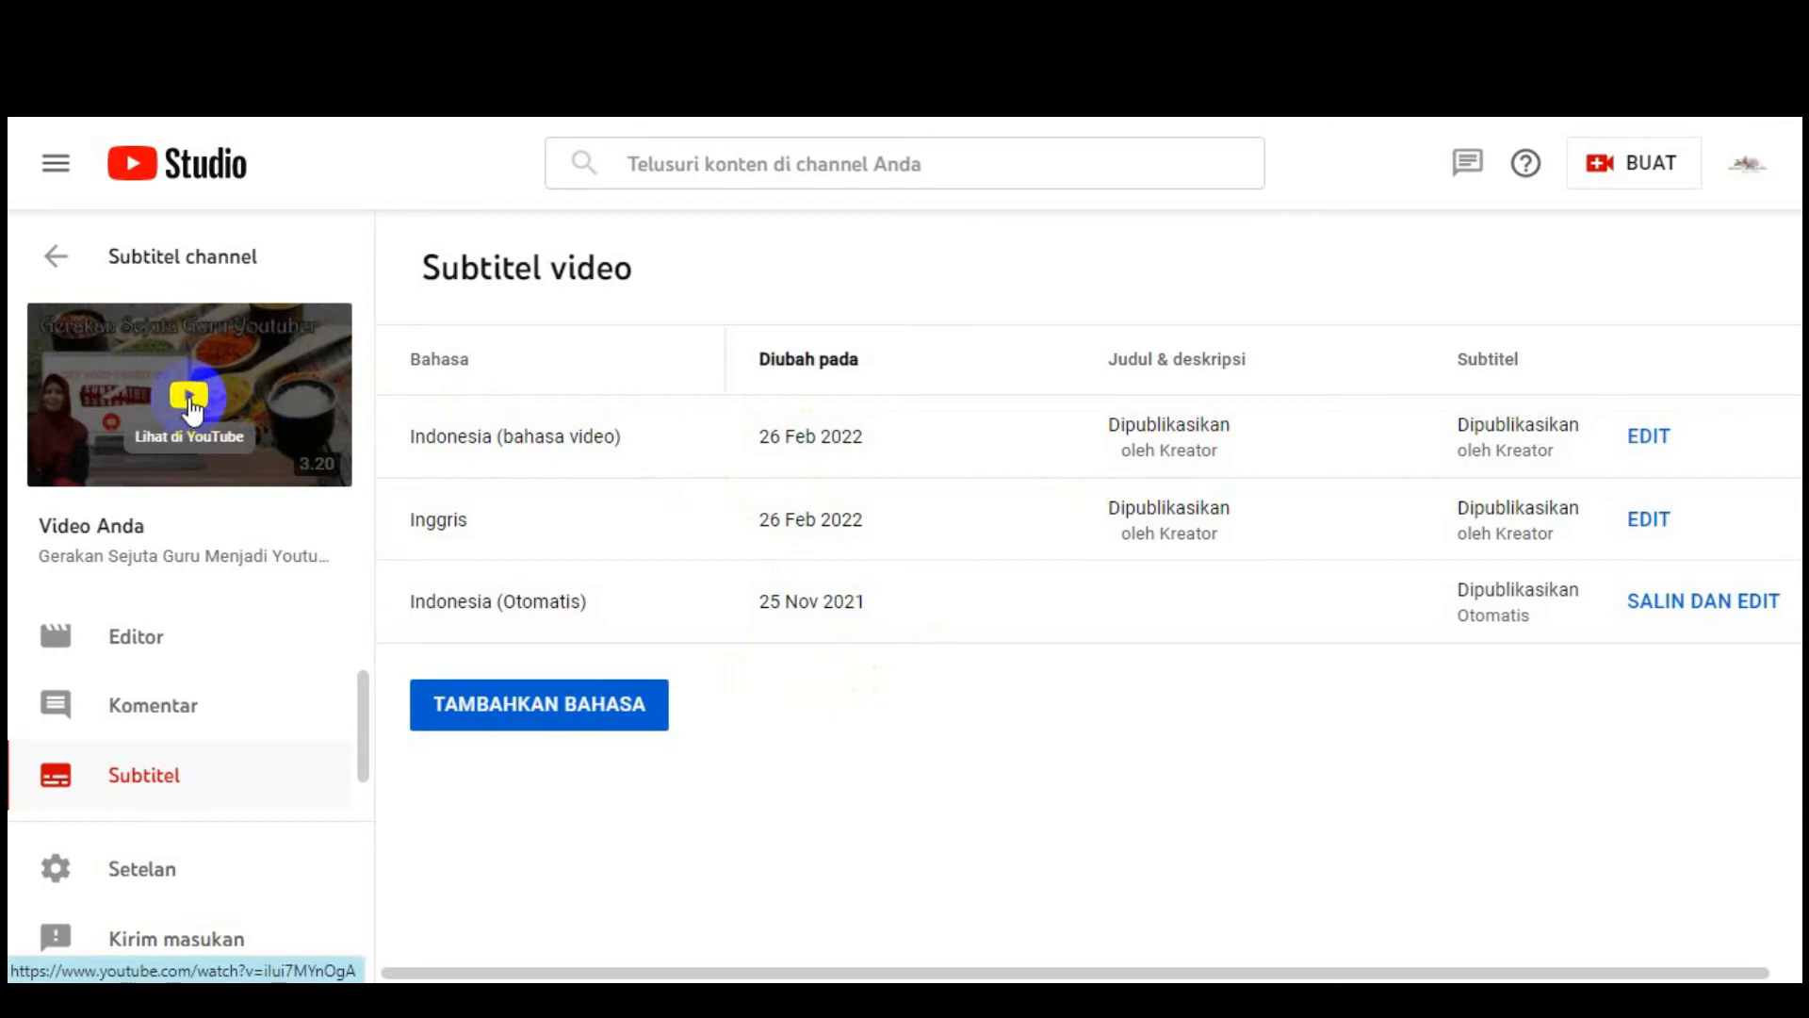
pyautogui.click(189, 401)
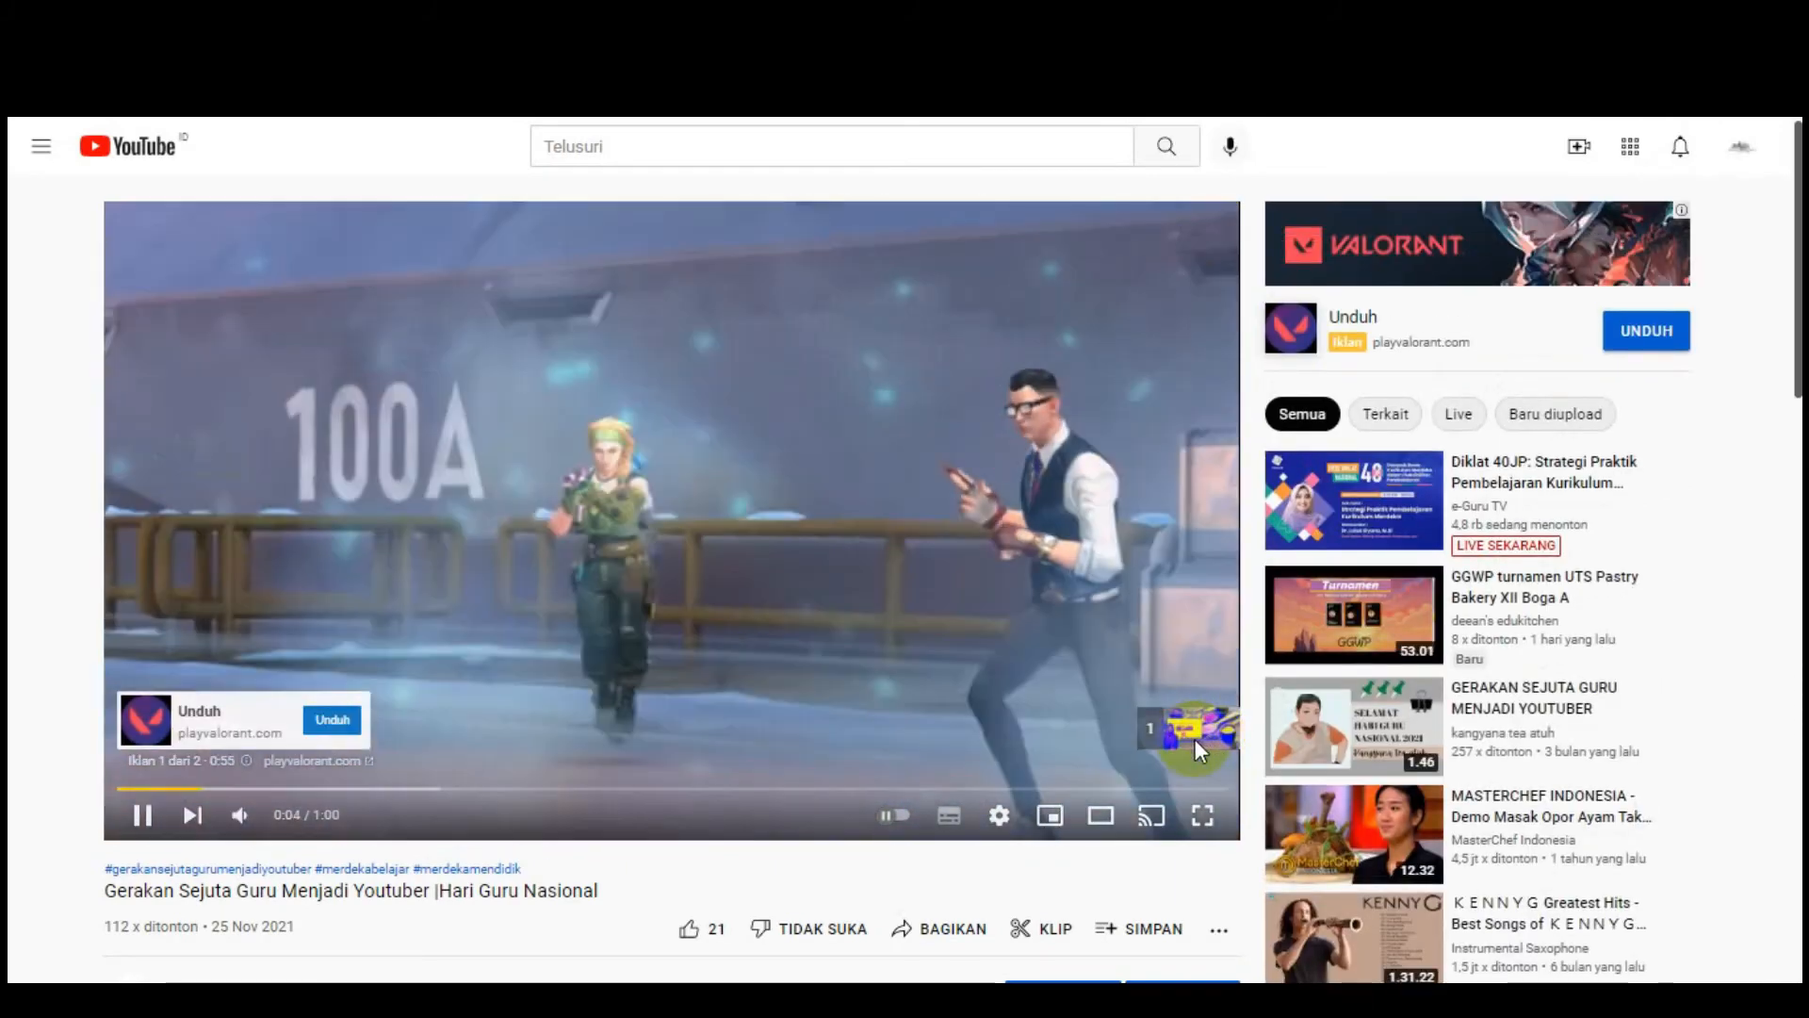
# Step: Skip the pre-roll ad with Lewati Iklan and watch the Hari Guru Nasional video
pyautogui.click(1195, 745)
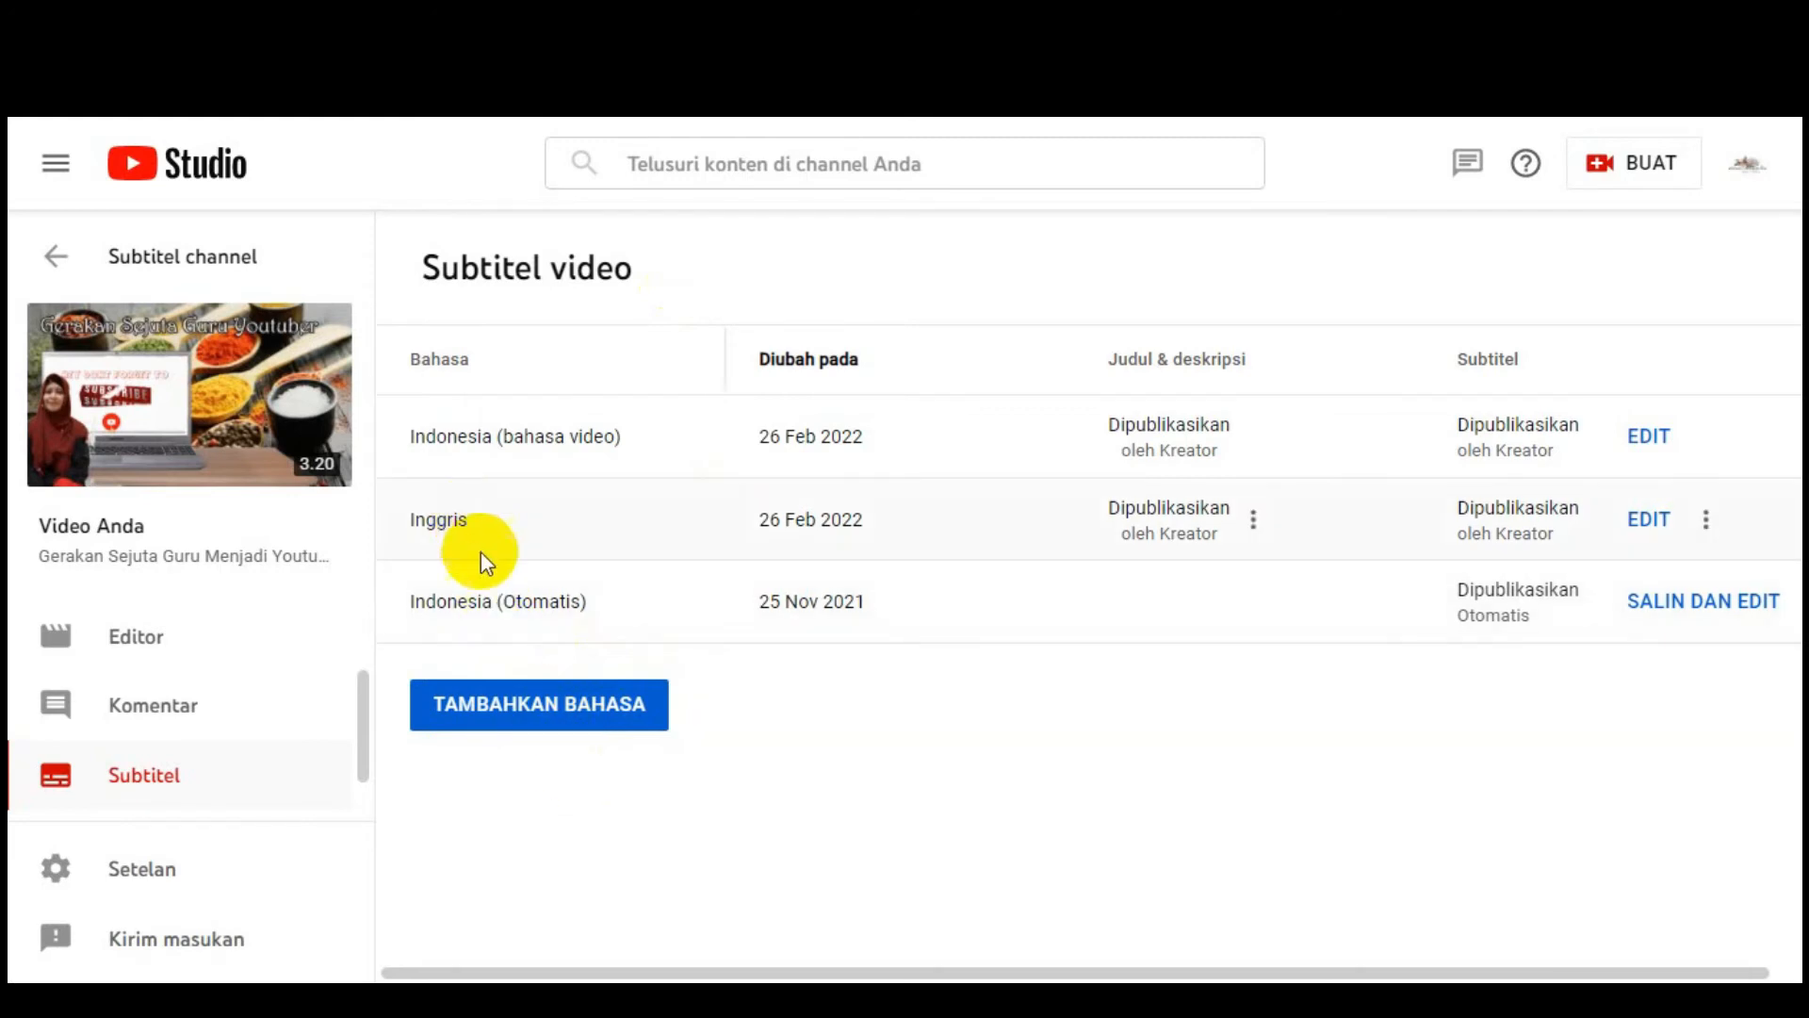
# Step: Close the TAMBAHKAN BAHASA list without adding a language, then edit the Inggris track
pyautogui.click(533, 725)
pyautogui.scroll(-20, 790, 705)
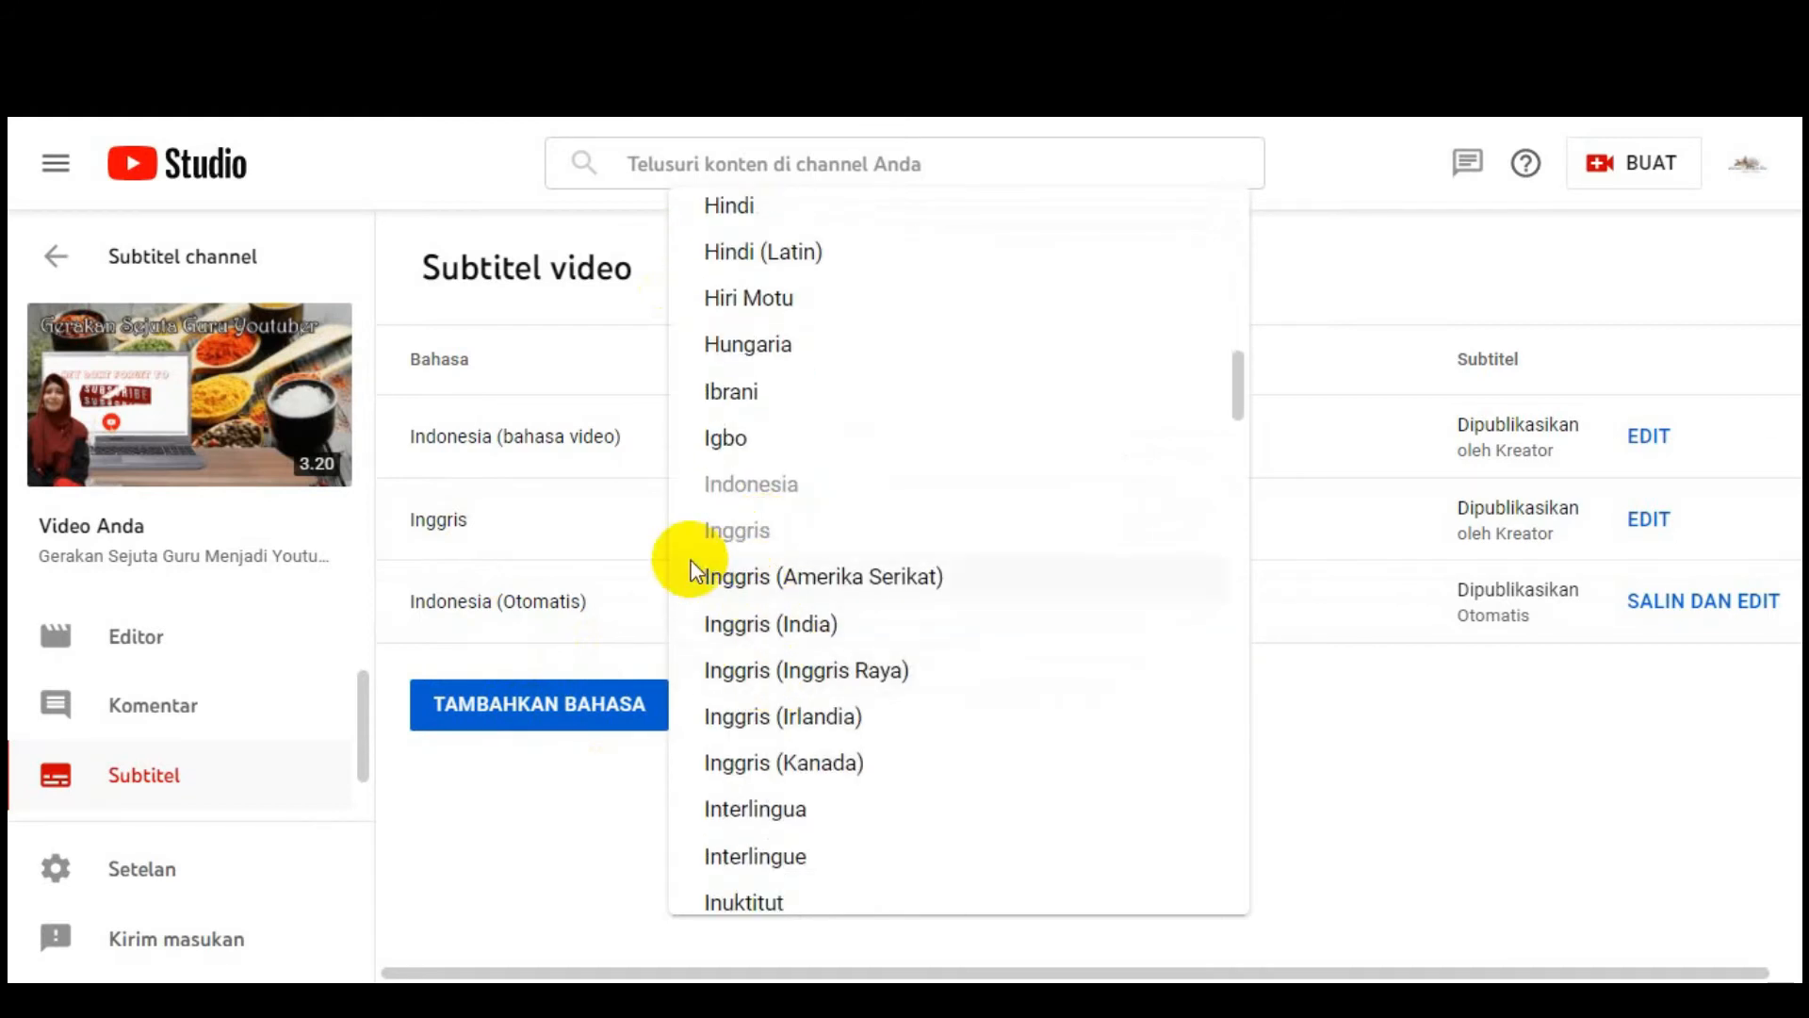
pyautogui.click(602, 839)
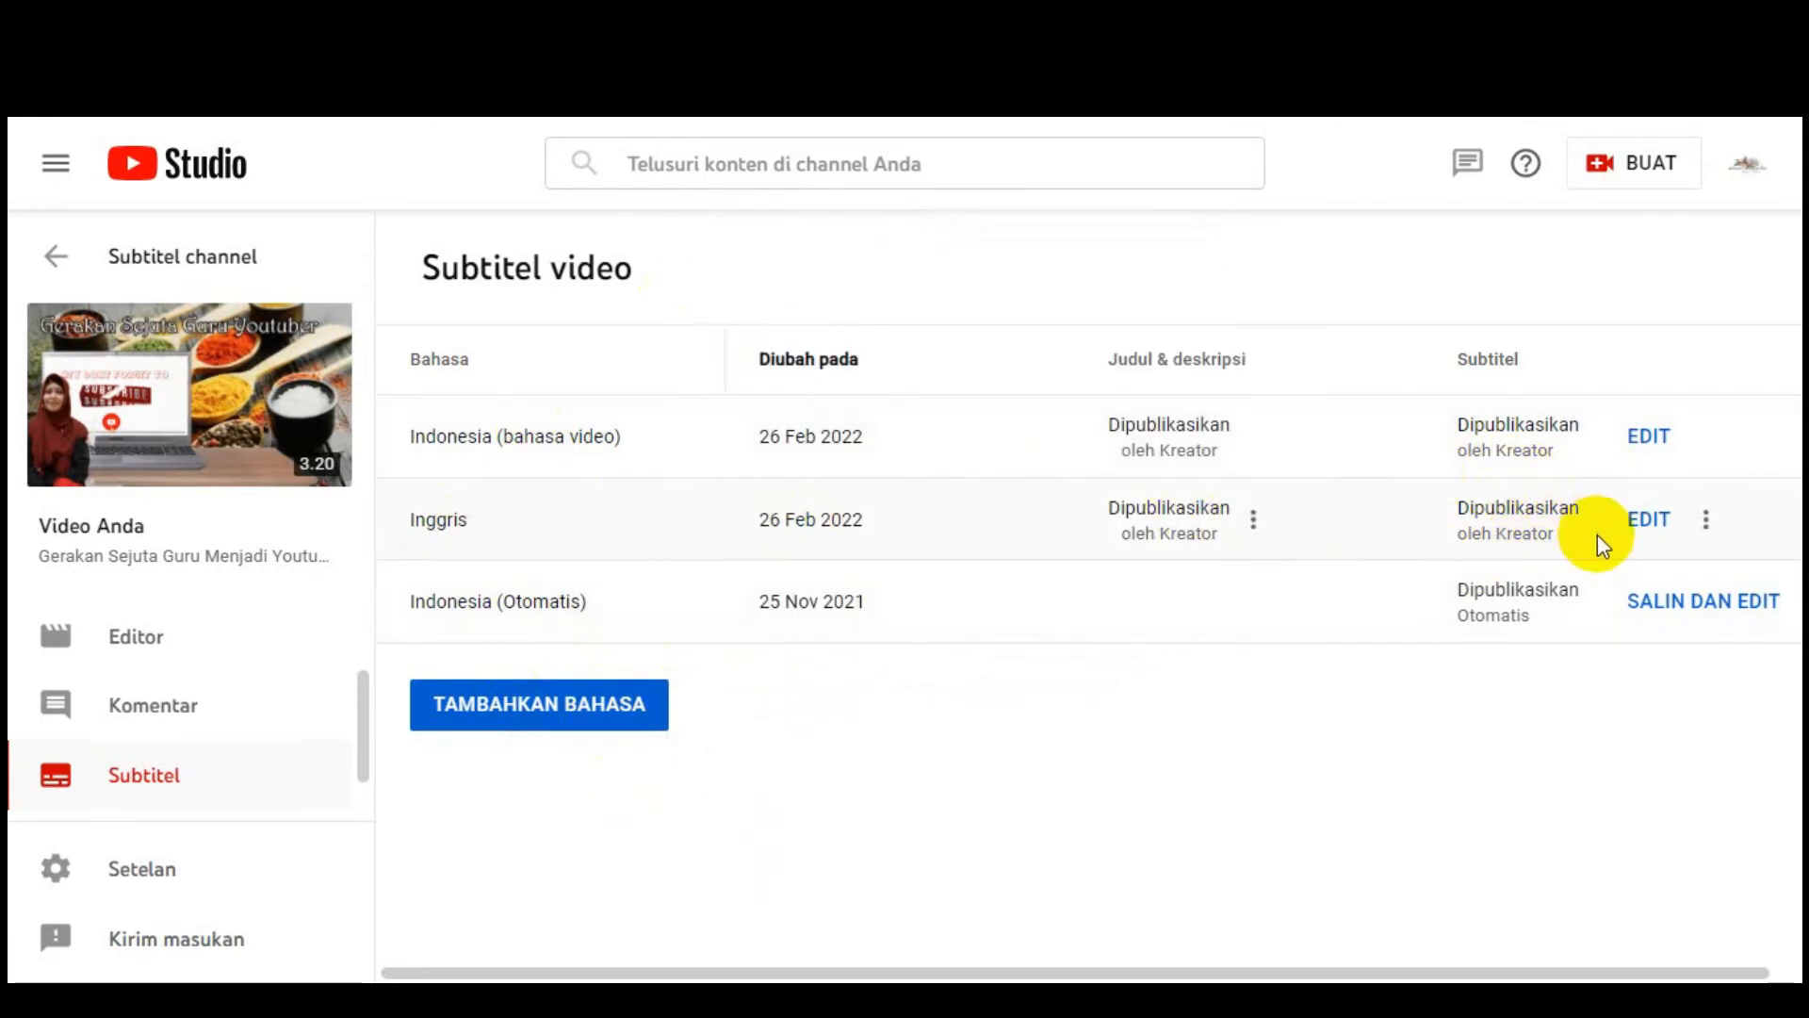
pyautogui.click(1648, 532)
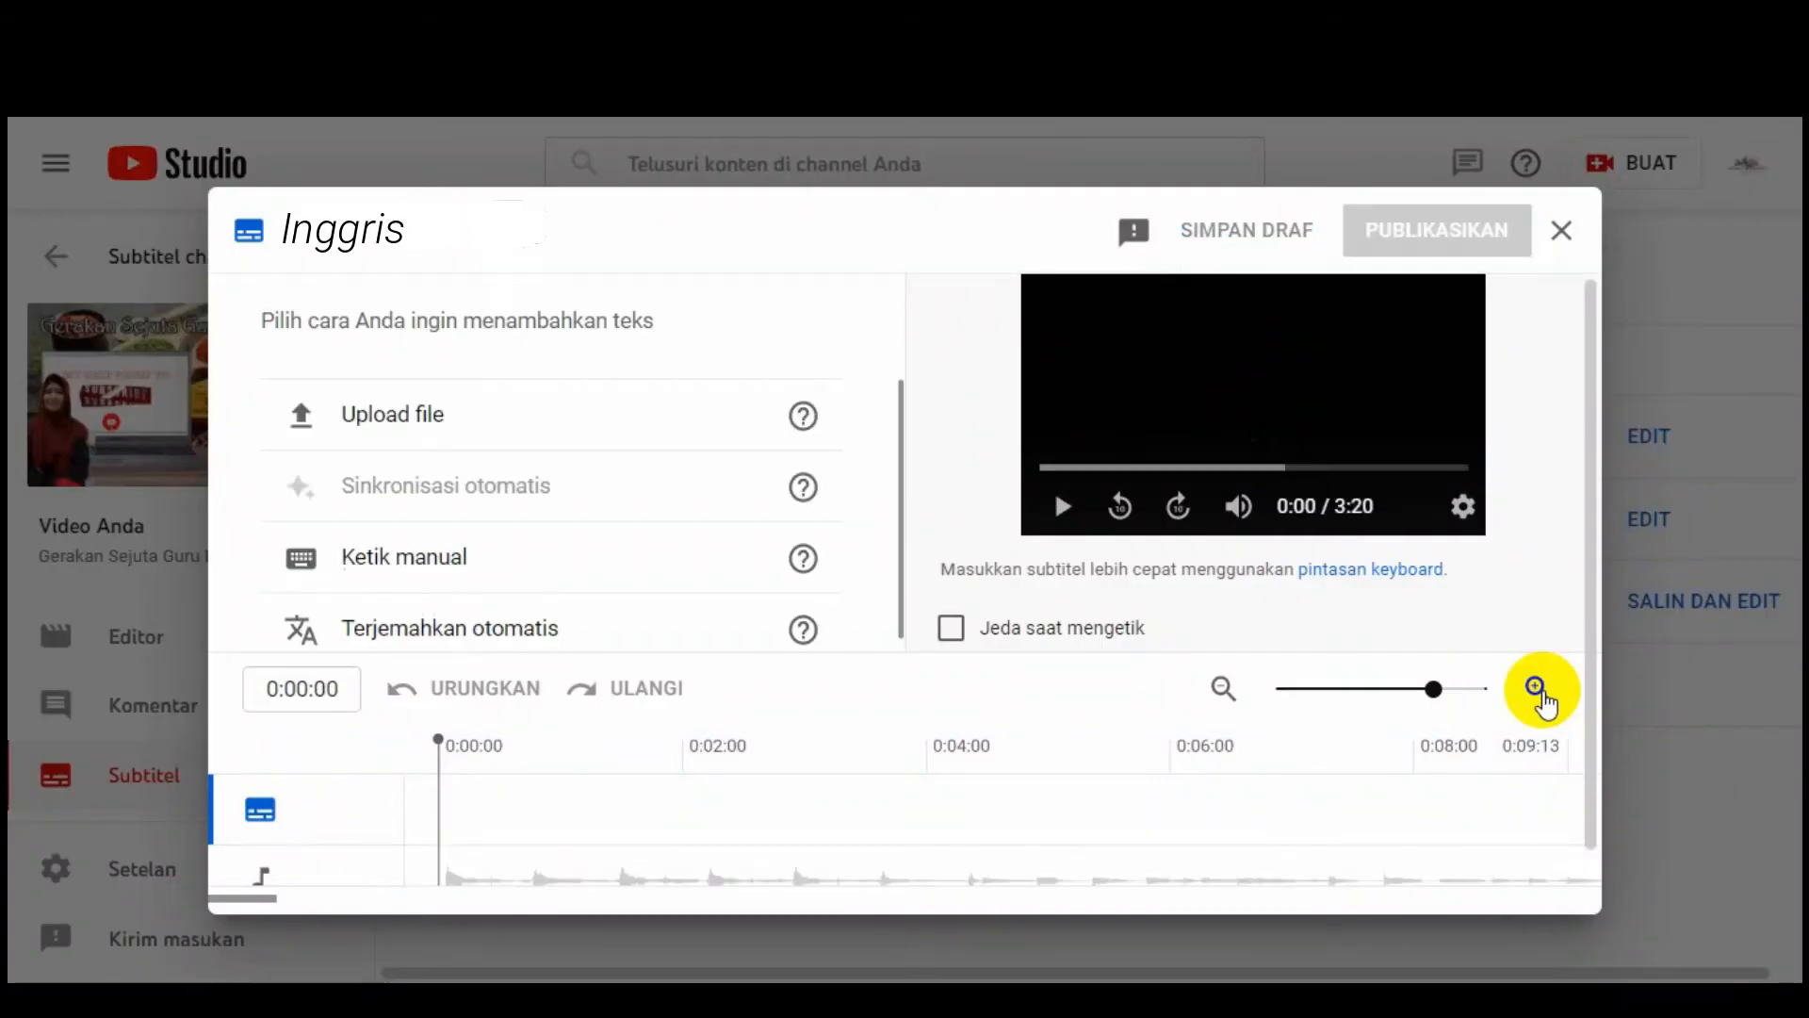
# Step: Fill the English track with 'Terjemahkan otomatis' and scroll through the generated cues
pyautogui.scroll(-1, 644, 513)
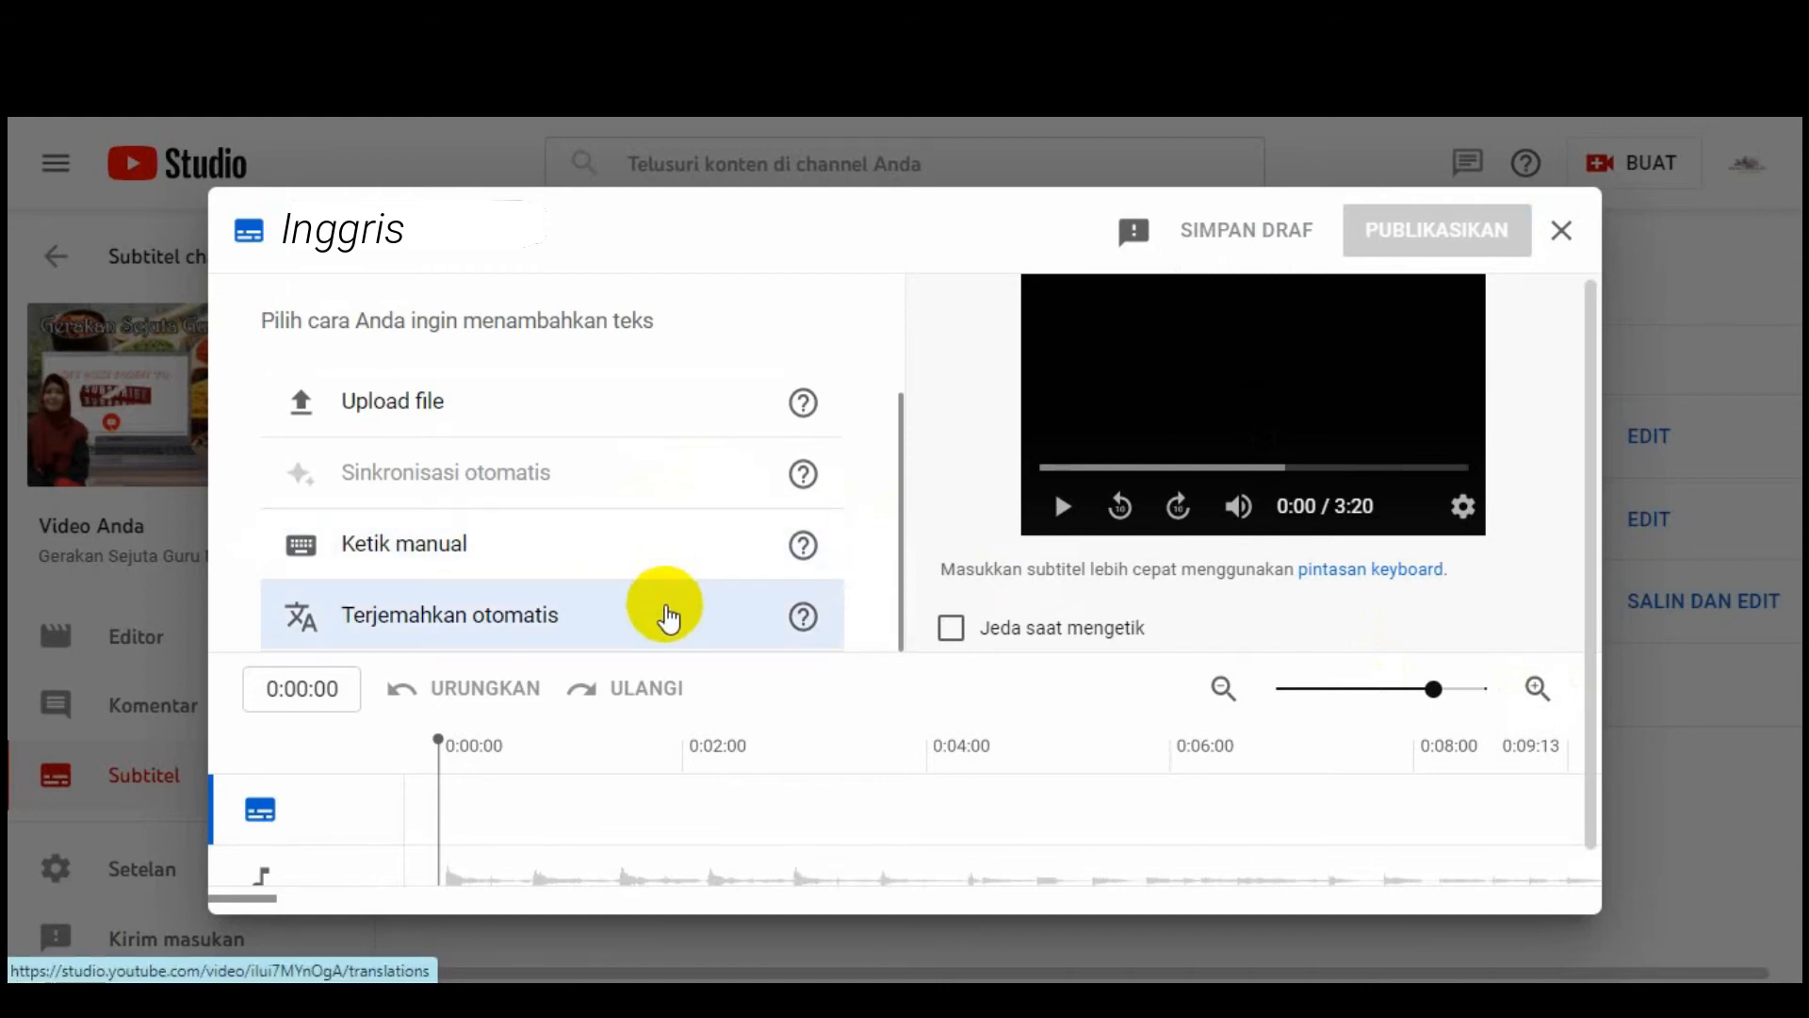
pyautogui.click(563, 626)
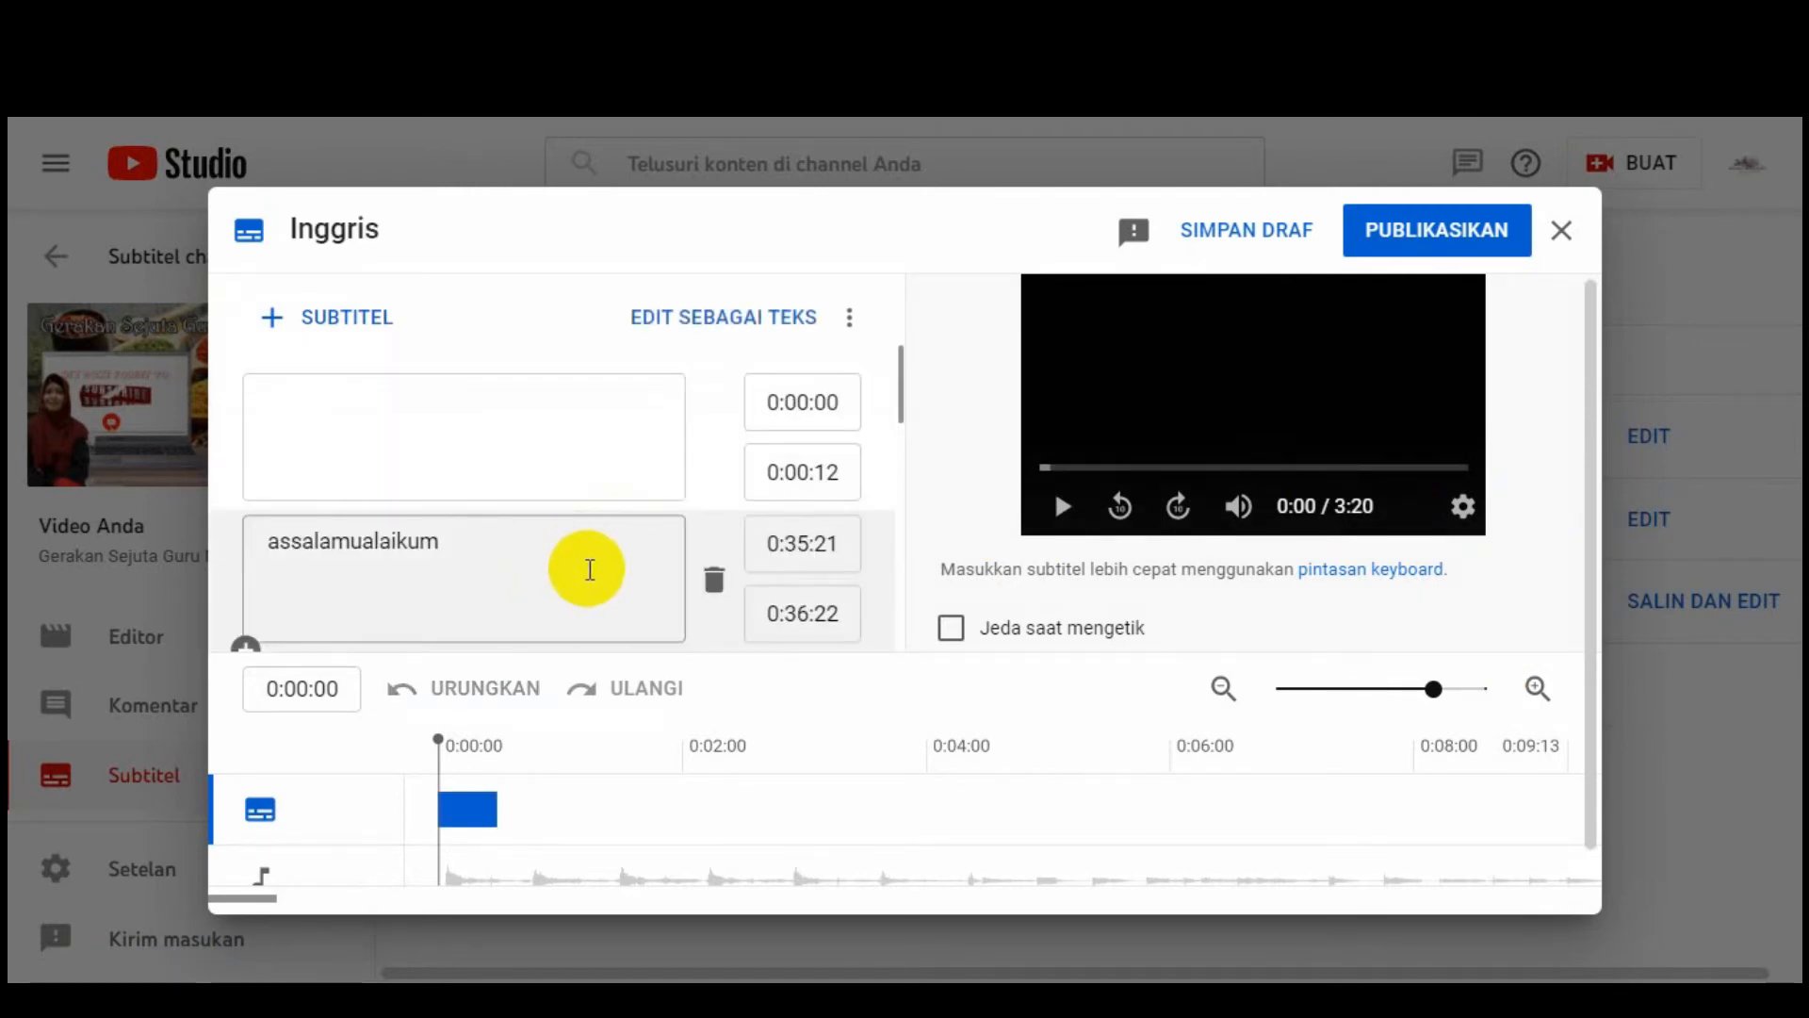
pyautogui.scroll(-10, 585, 572)
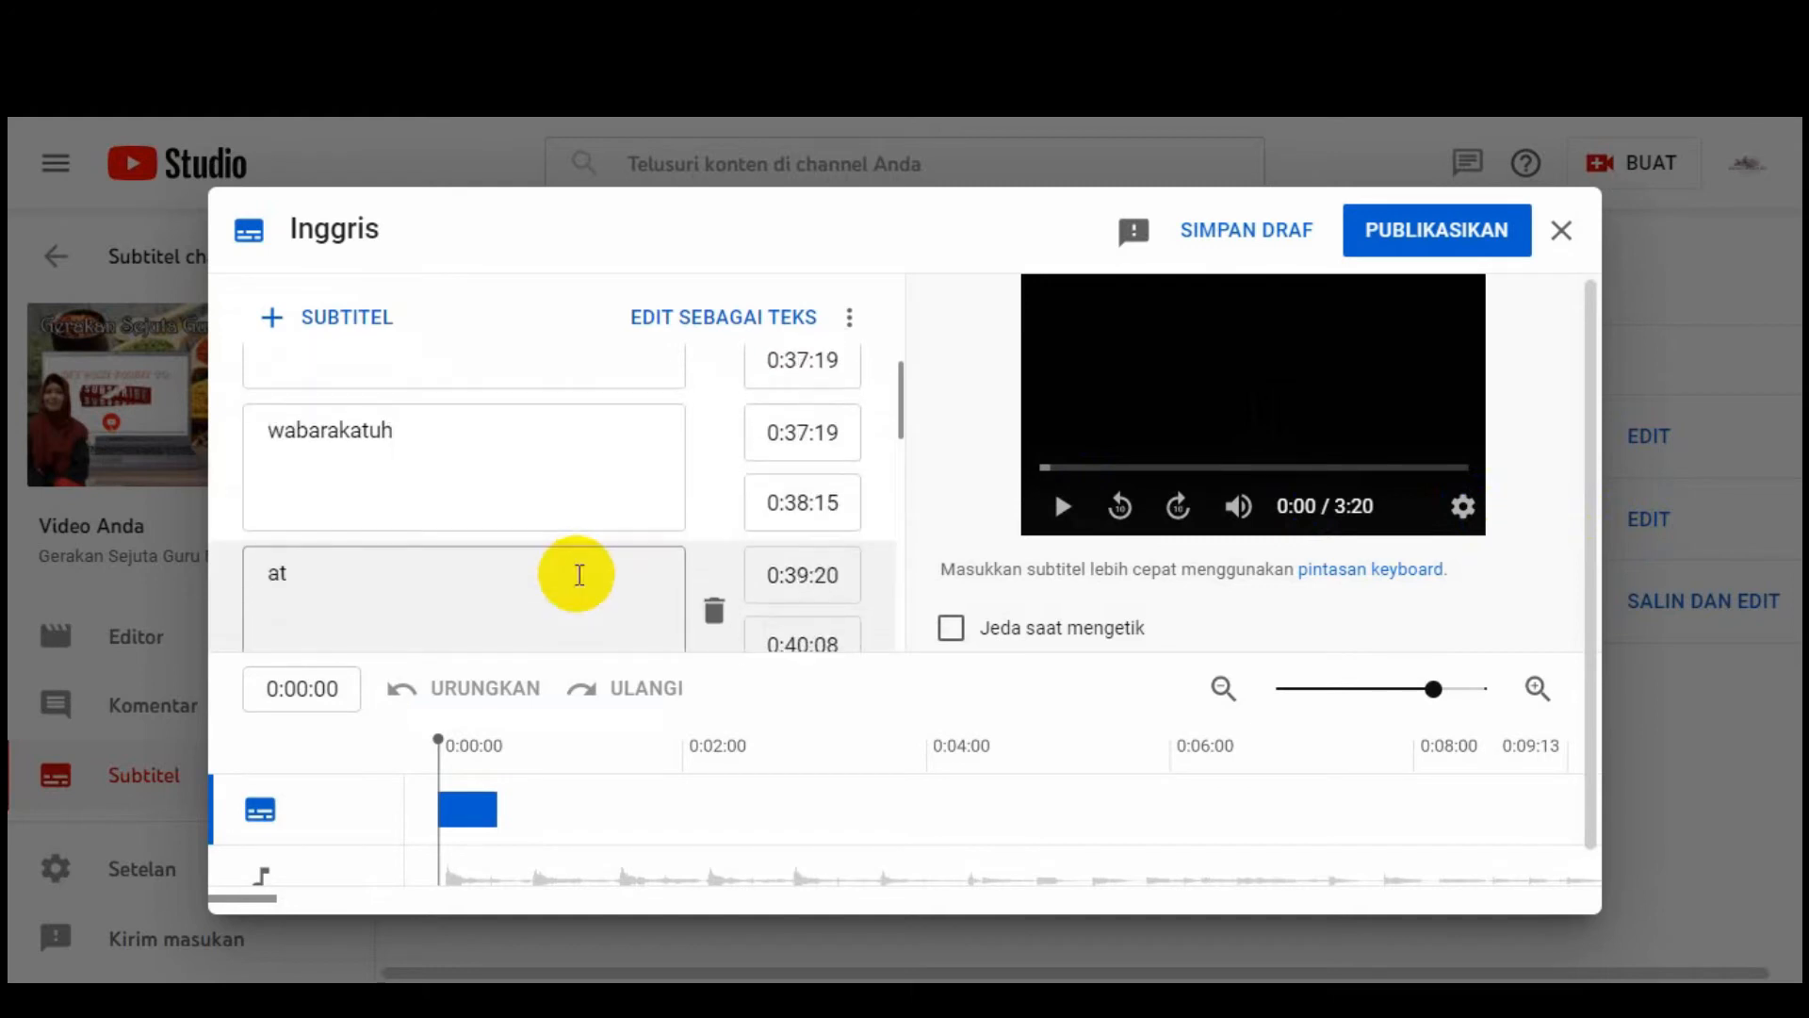
pyautogui.scroll(-2, 577, 573)
pyautogui.scroll(2, 580, 577)
pyautogui.scroll(2, 578, 576)
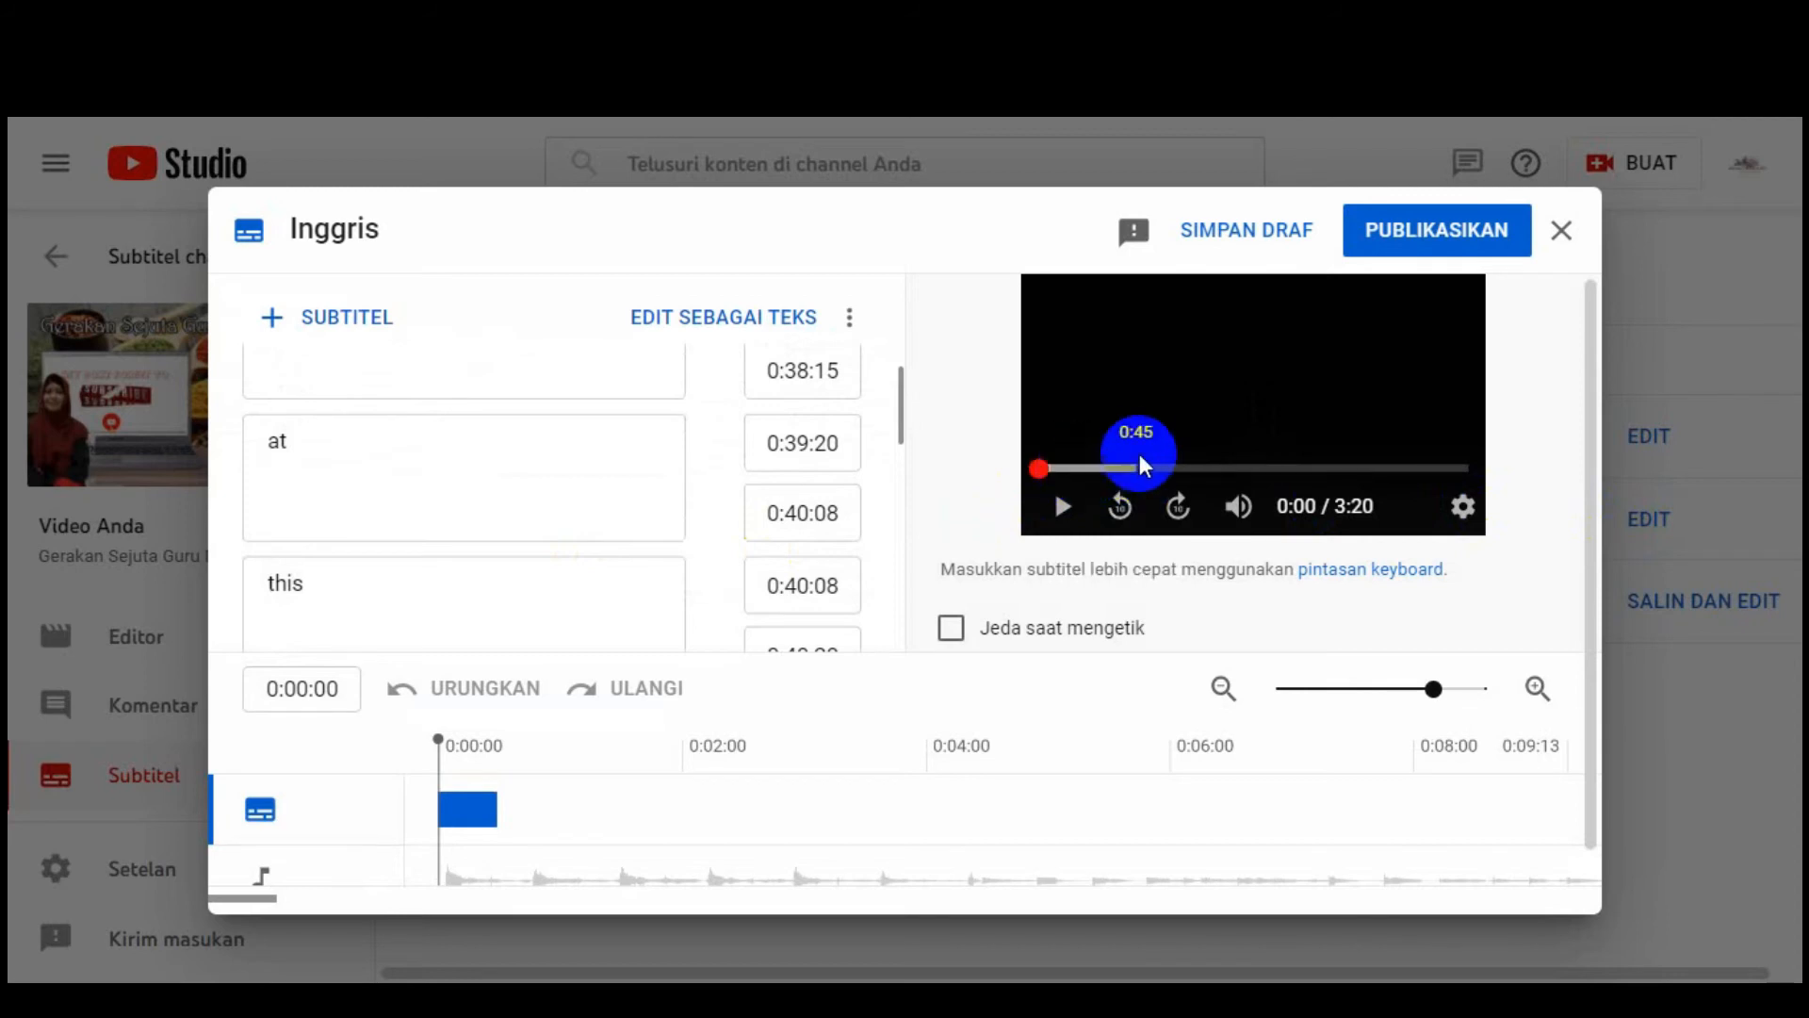
# Step: Play the video preview with the English subtitles showing
pyautogui.click(1060, 509)
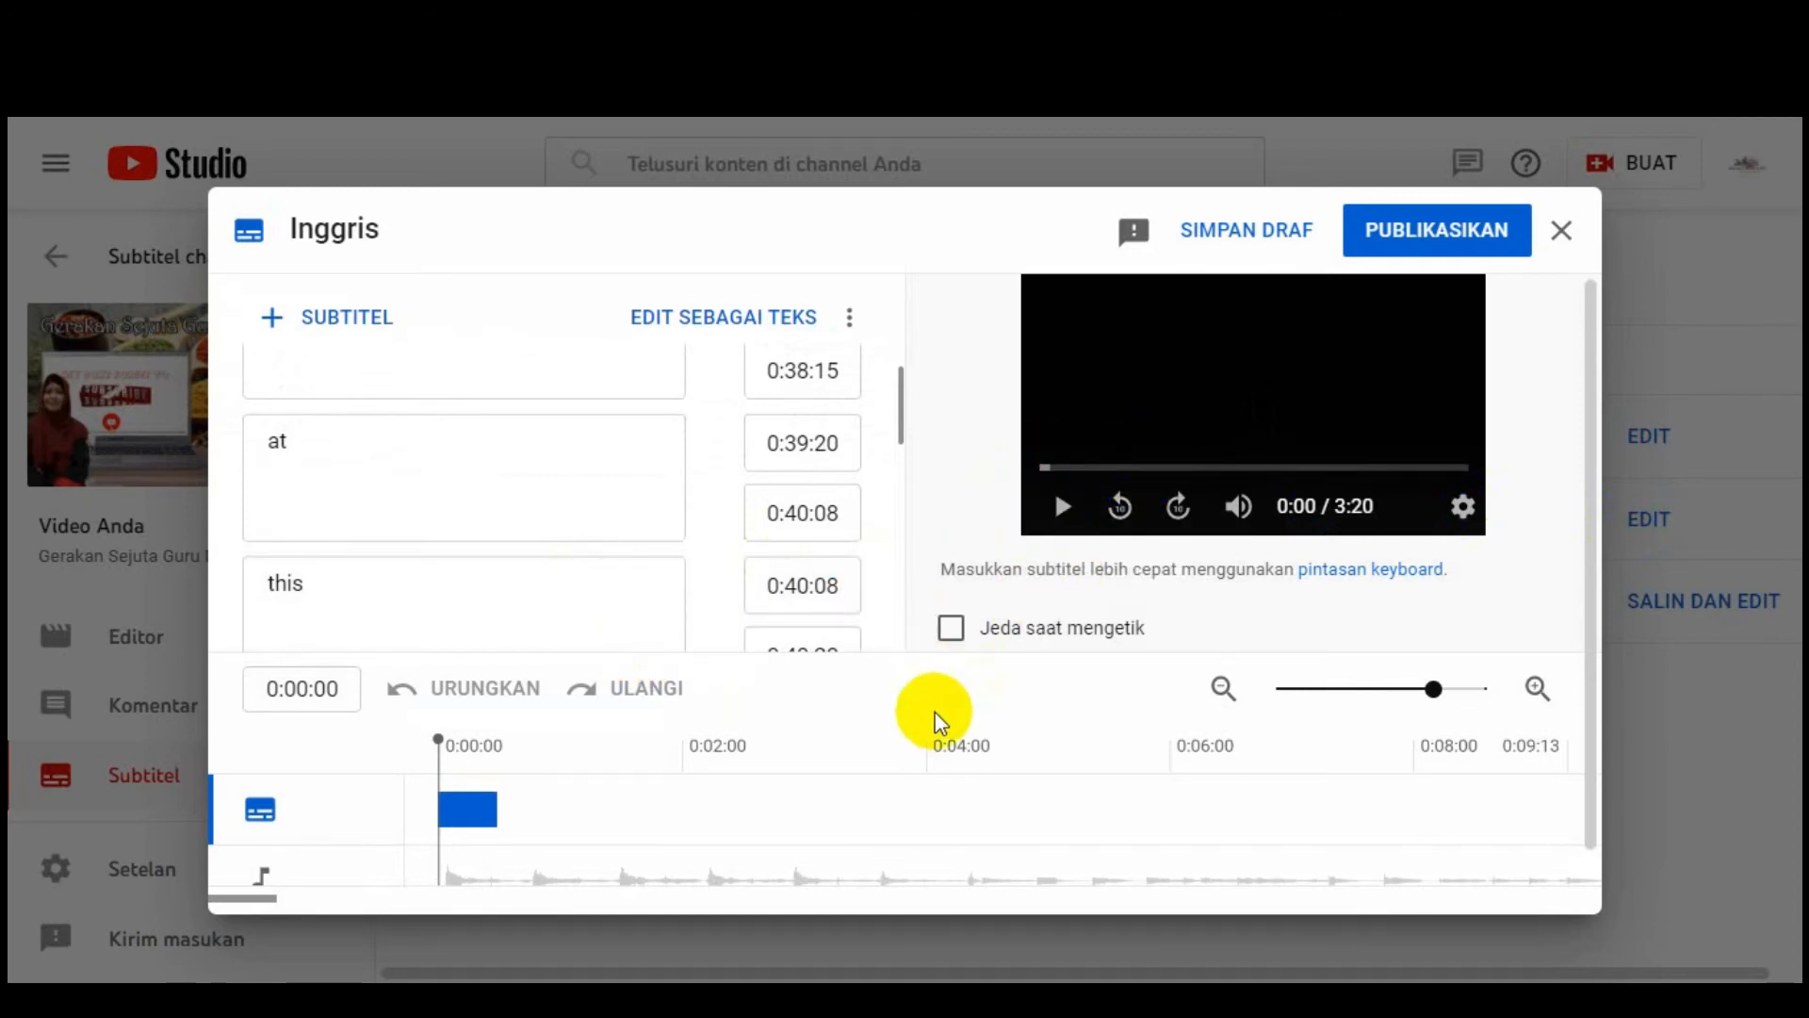
pyautogui.click(1072, 516)
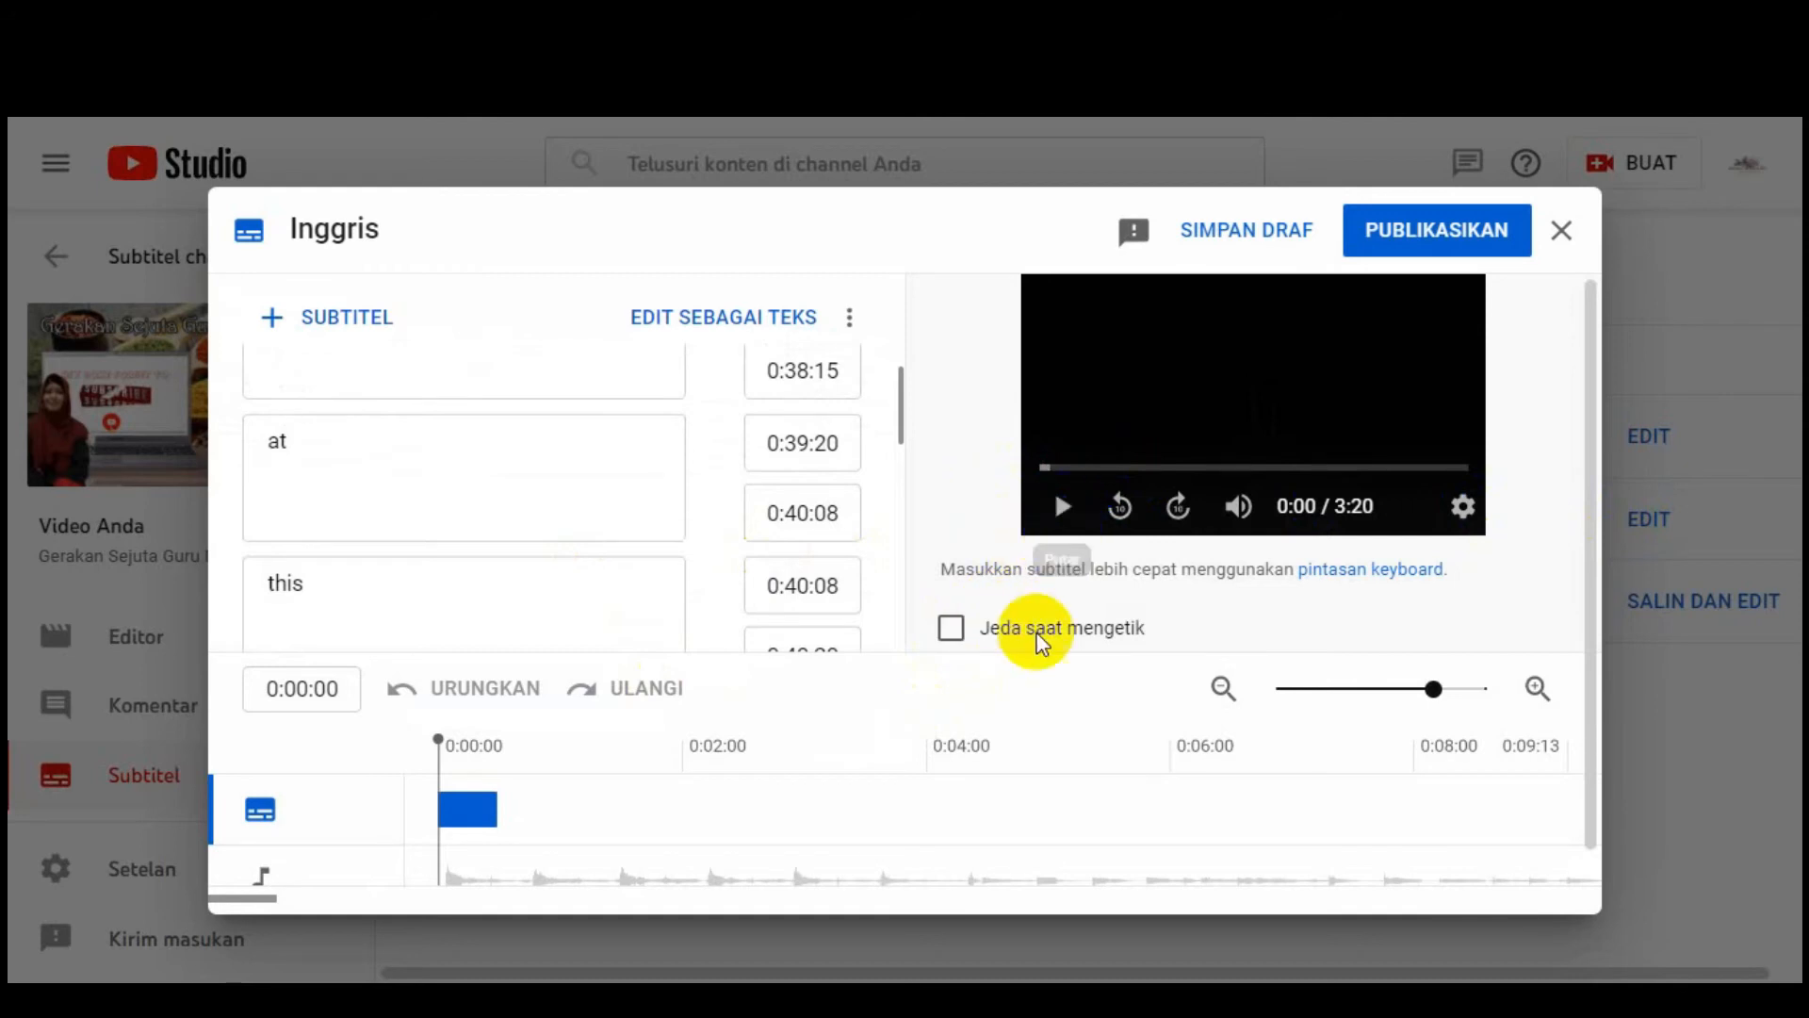
pyautogui.click(1064, 516)
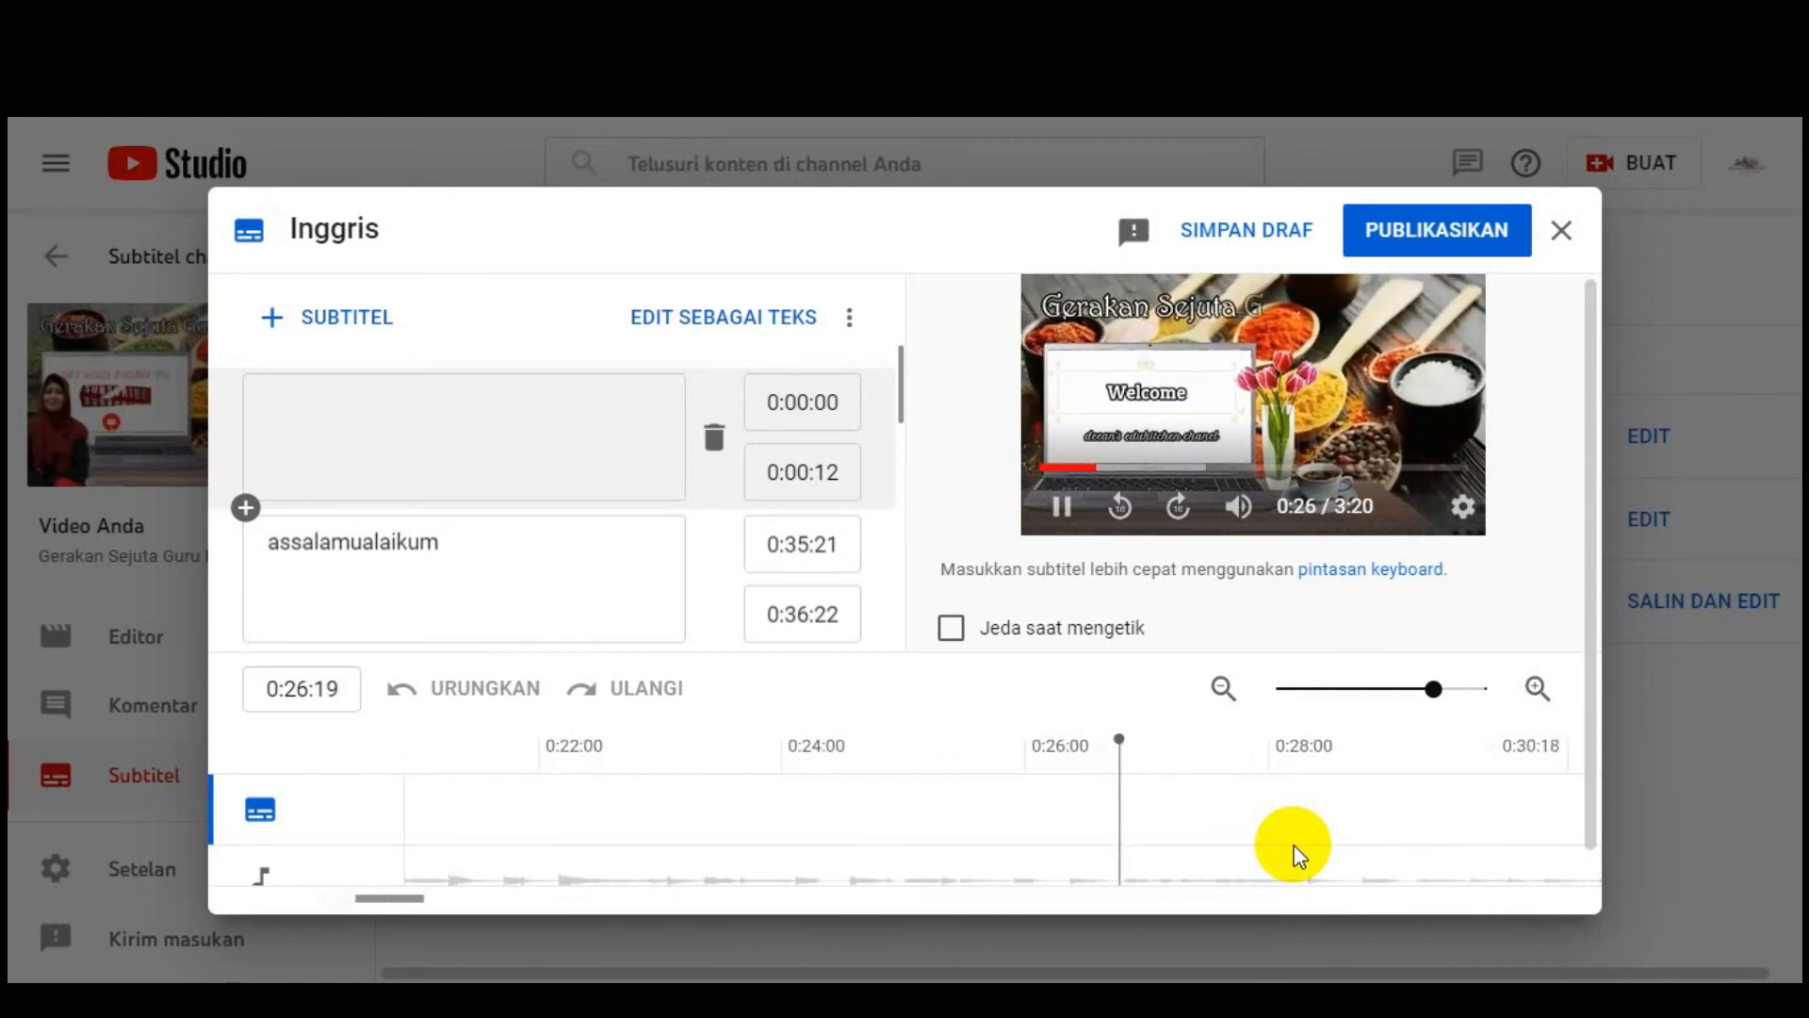
pyautogui.moveTo(1214, 497)
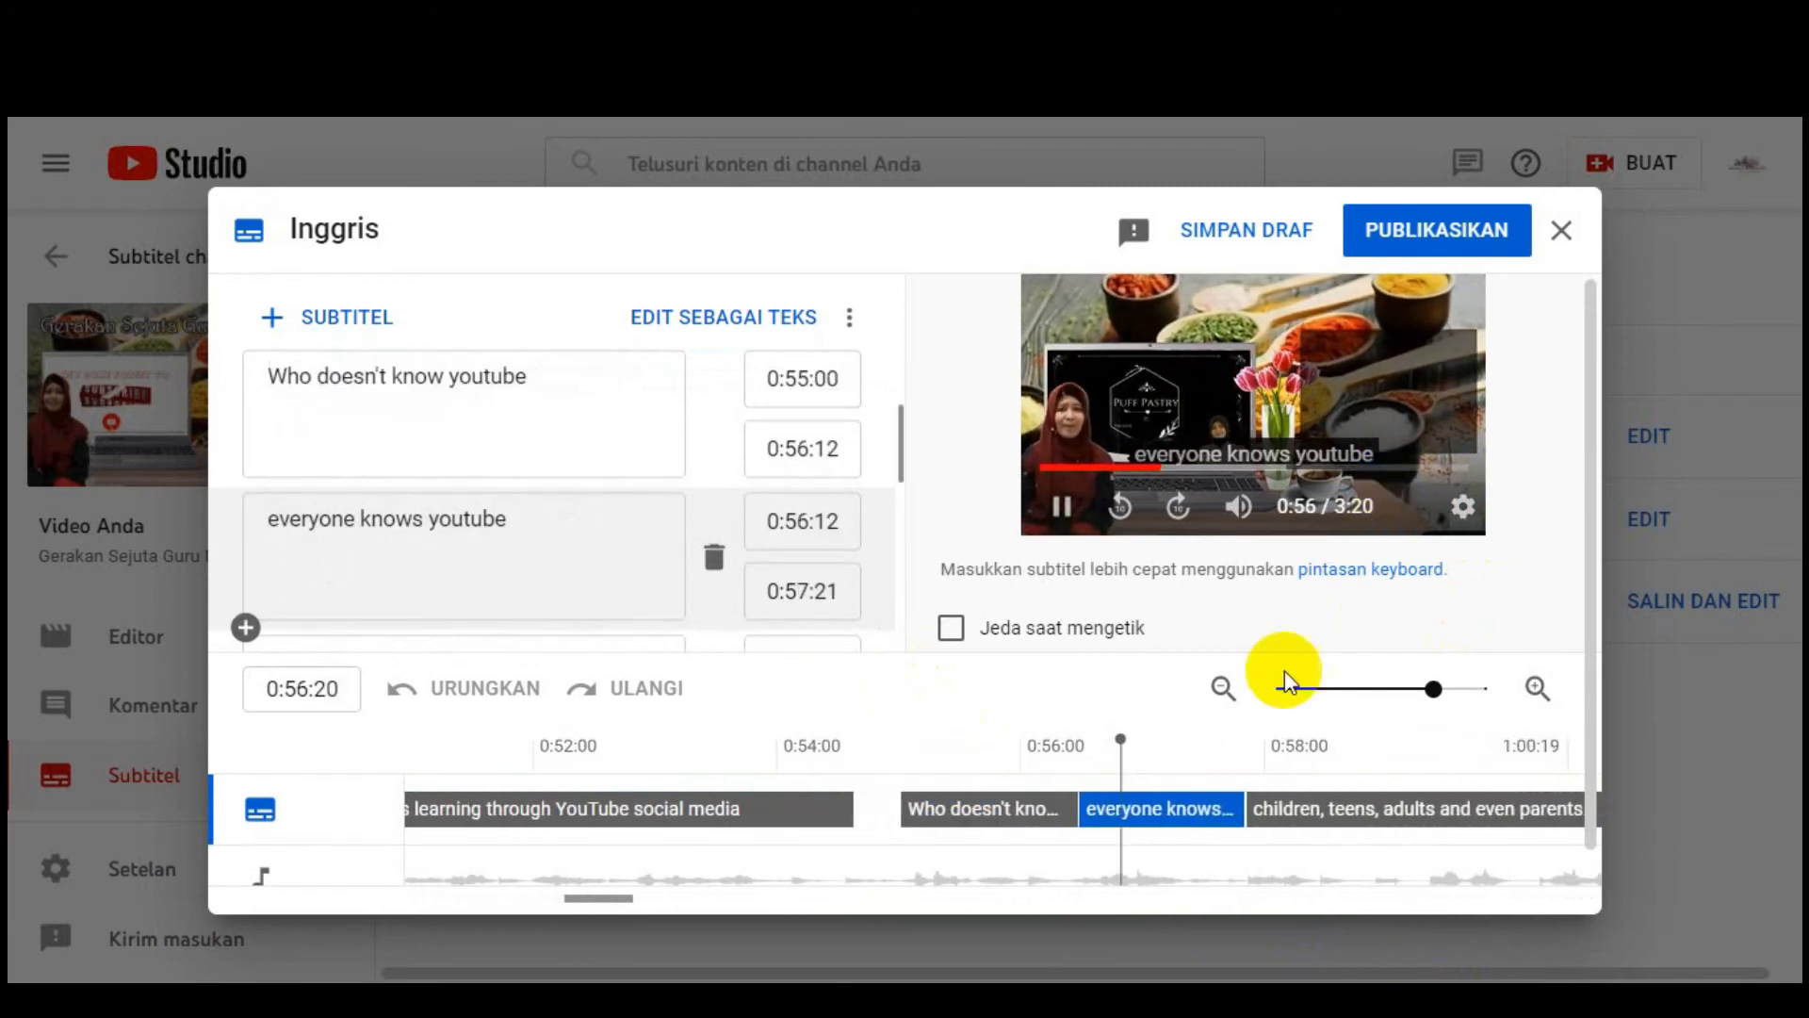
# Step: Review the Inggris cues around 1:09 in the preview, then publish them with PUBLIKASIKAN
pyautogui.click(1063, 507)
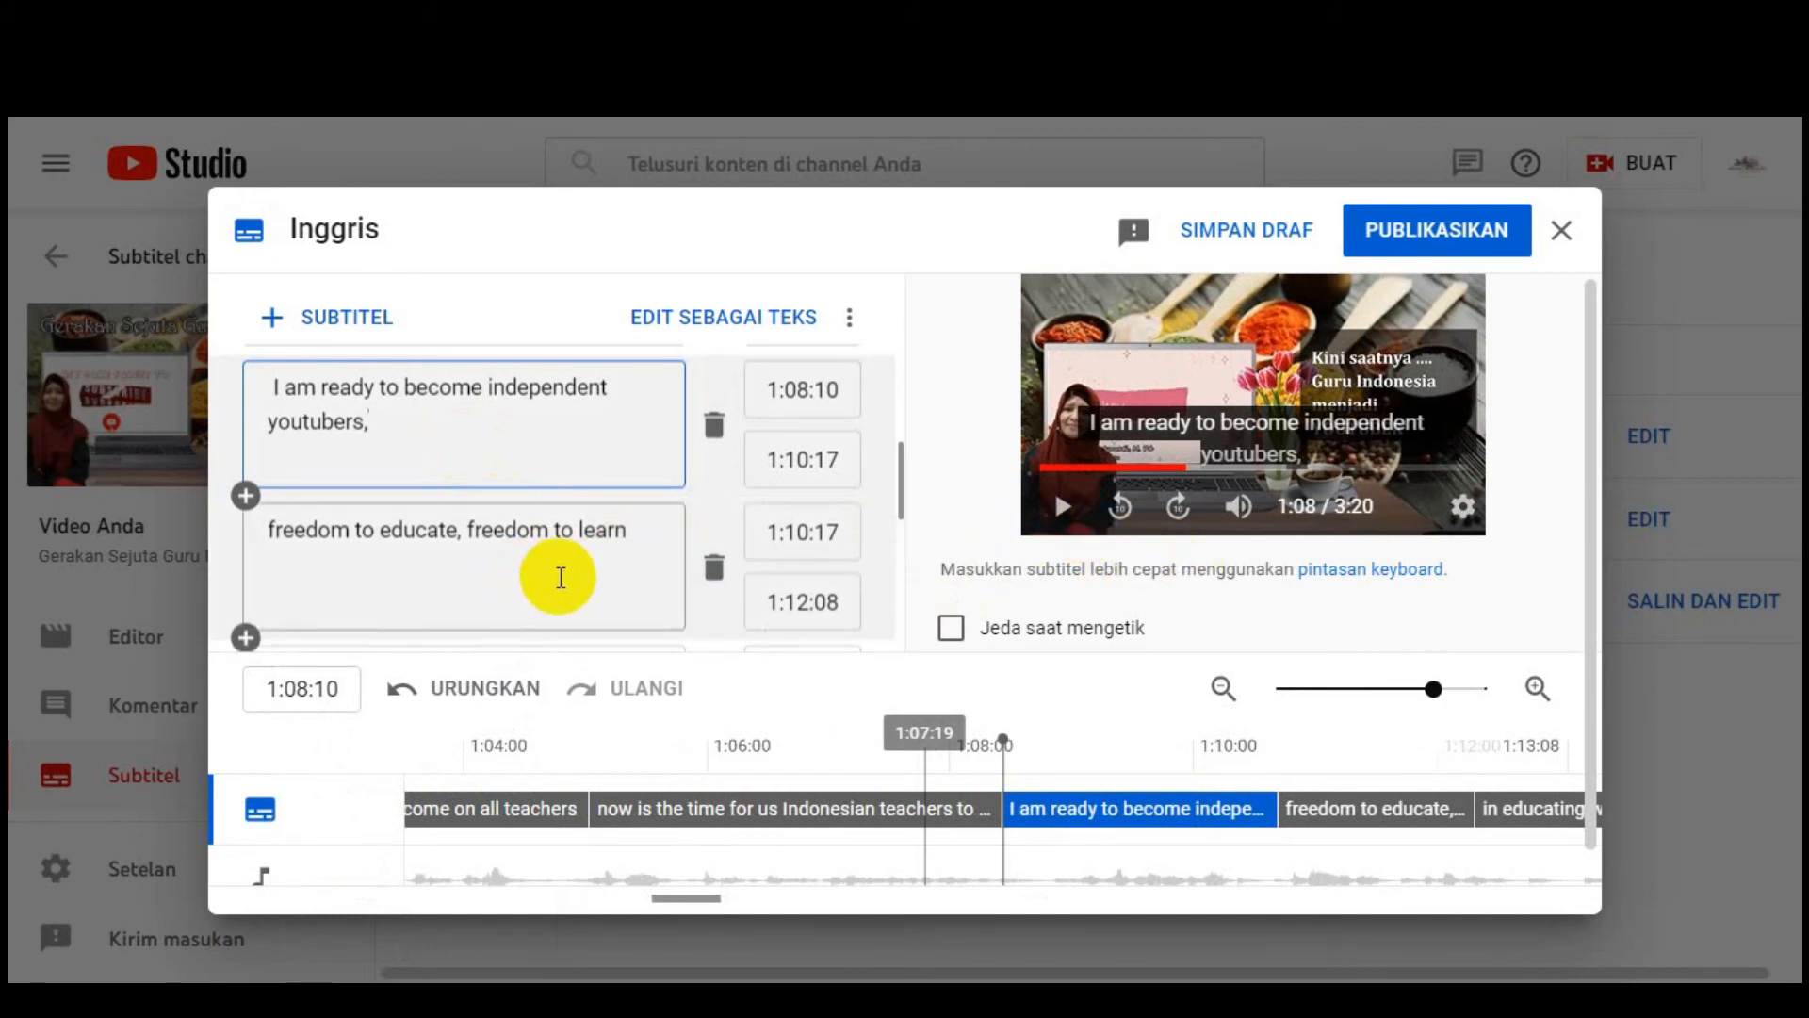
pyautogui.scroll(-20, 452, 509)
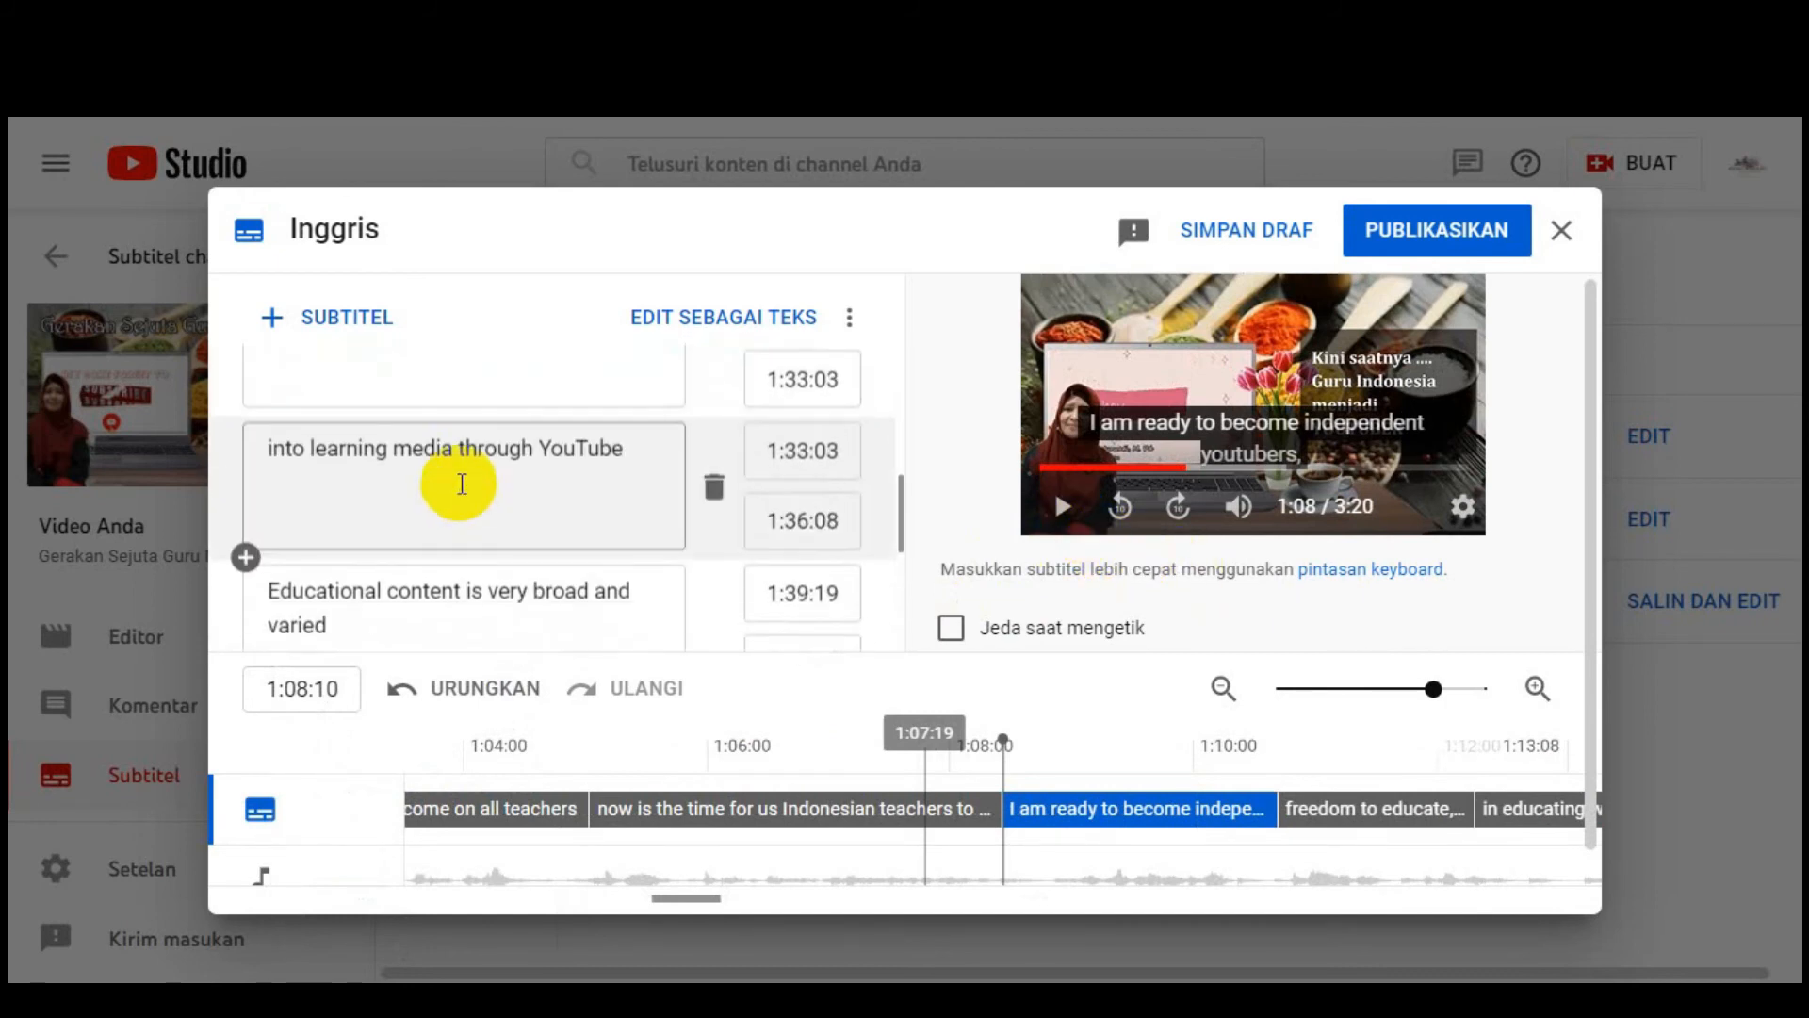
pyautogui.scroll(-20, 462, 483)
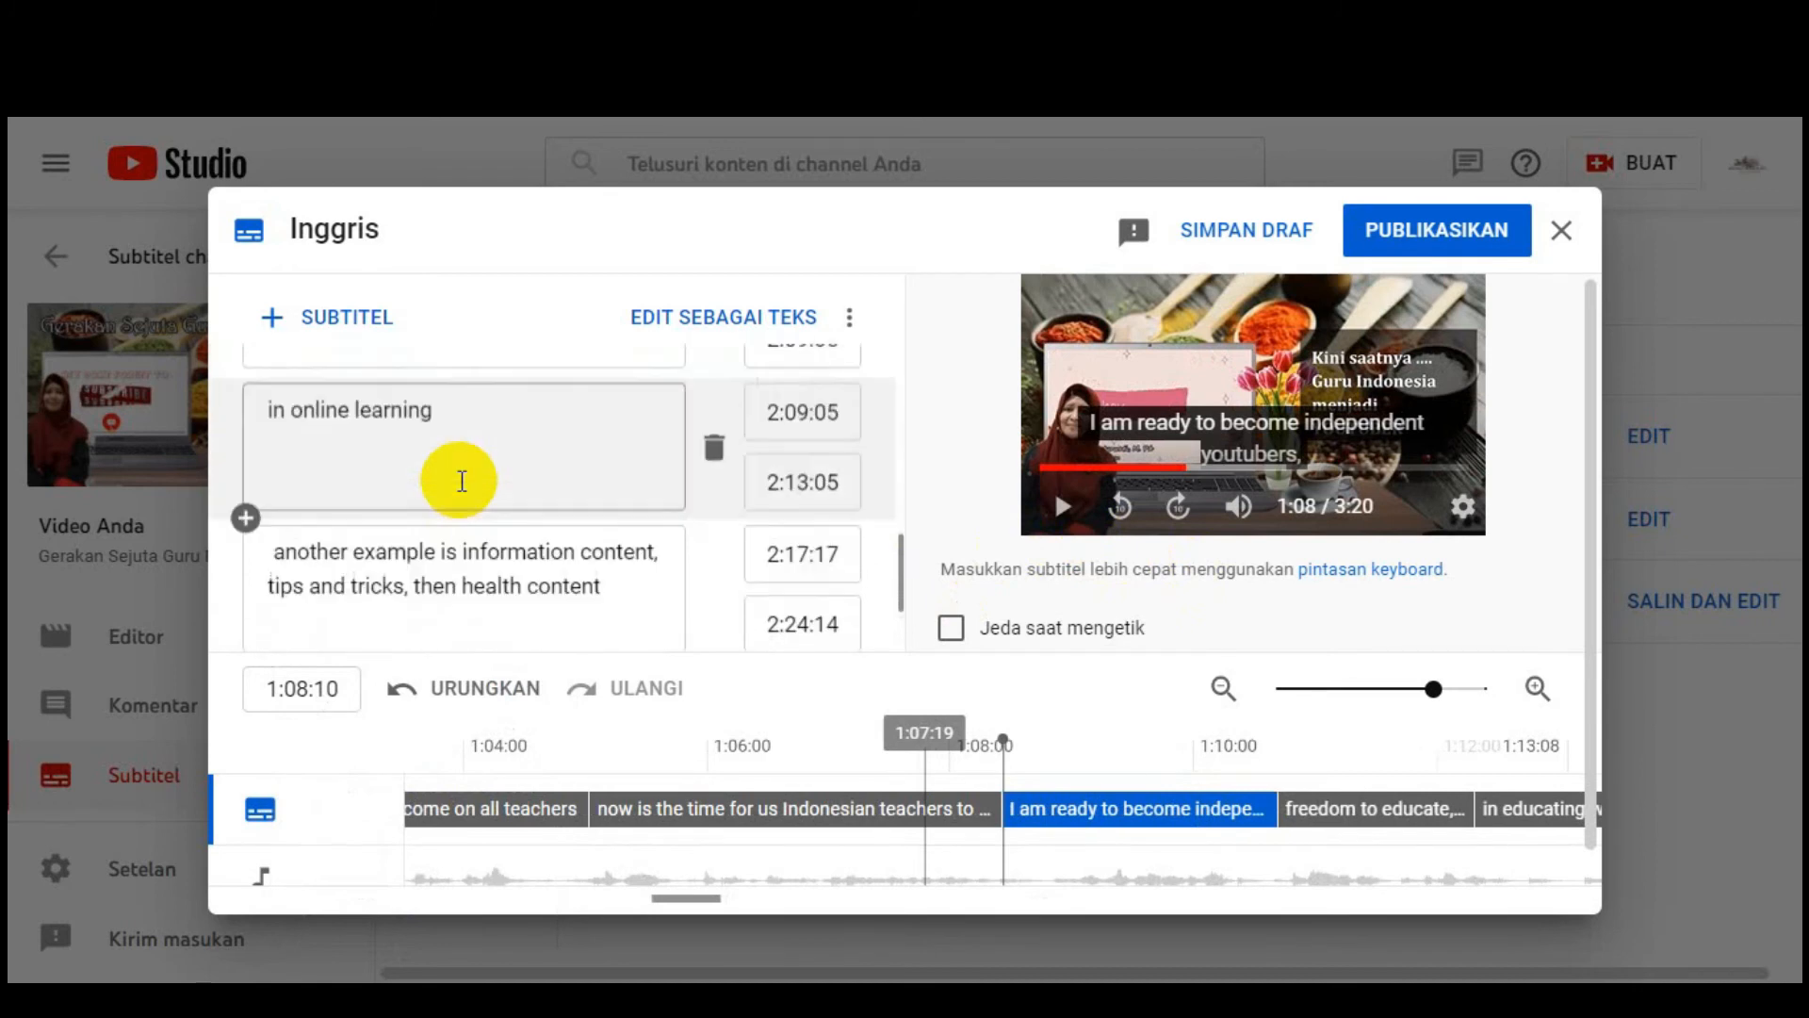
pyautogui.scroll(-3, 462, 482)
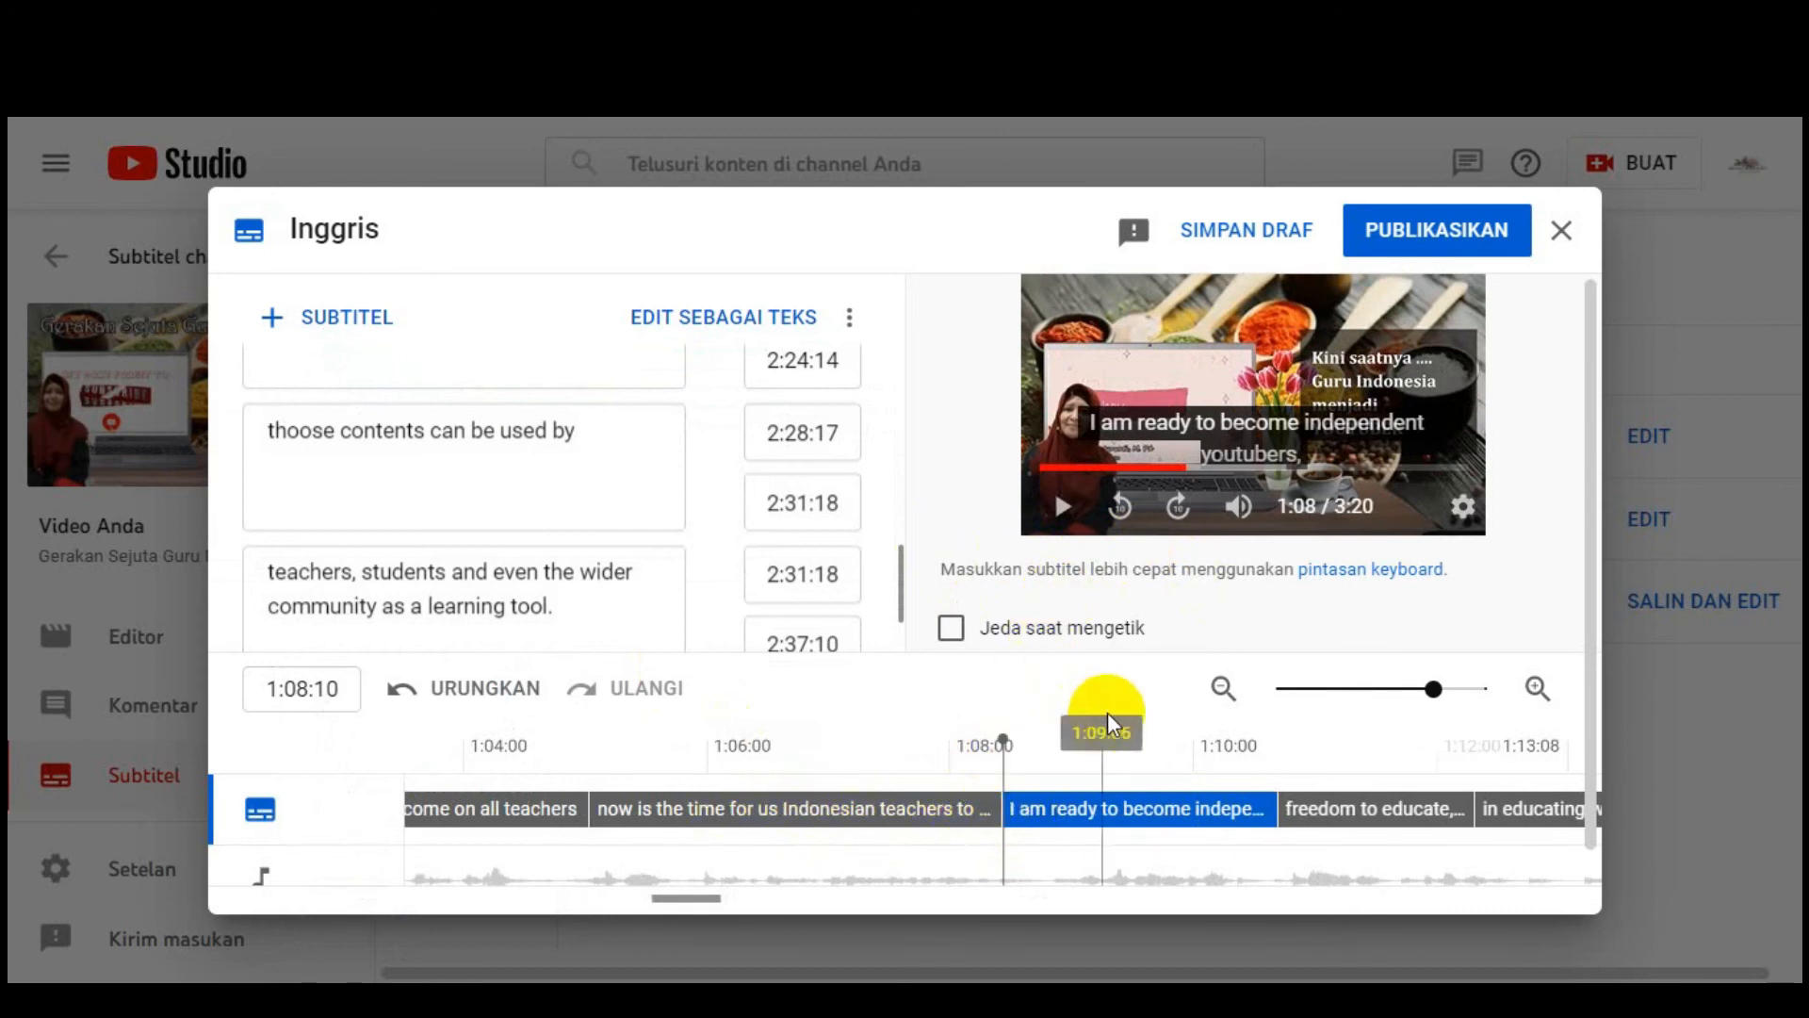
pyautogui.click(1062, 506)
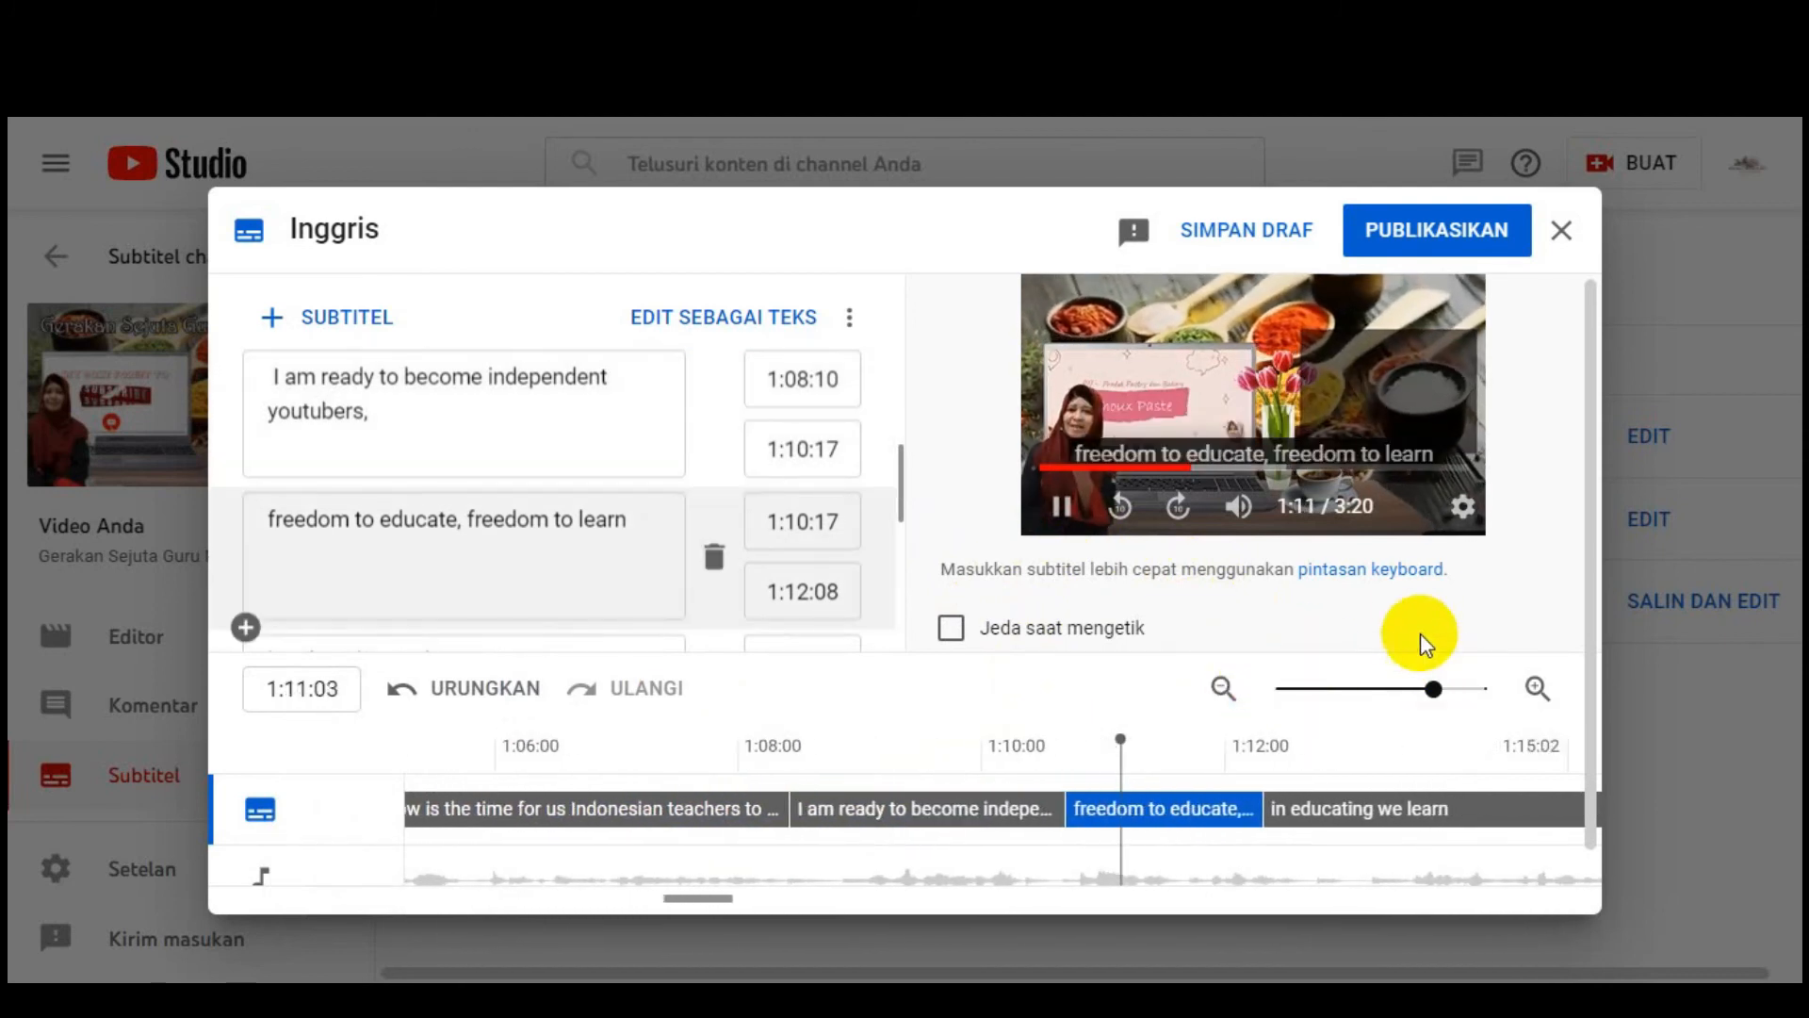
pyautogui.click(1400, 243)
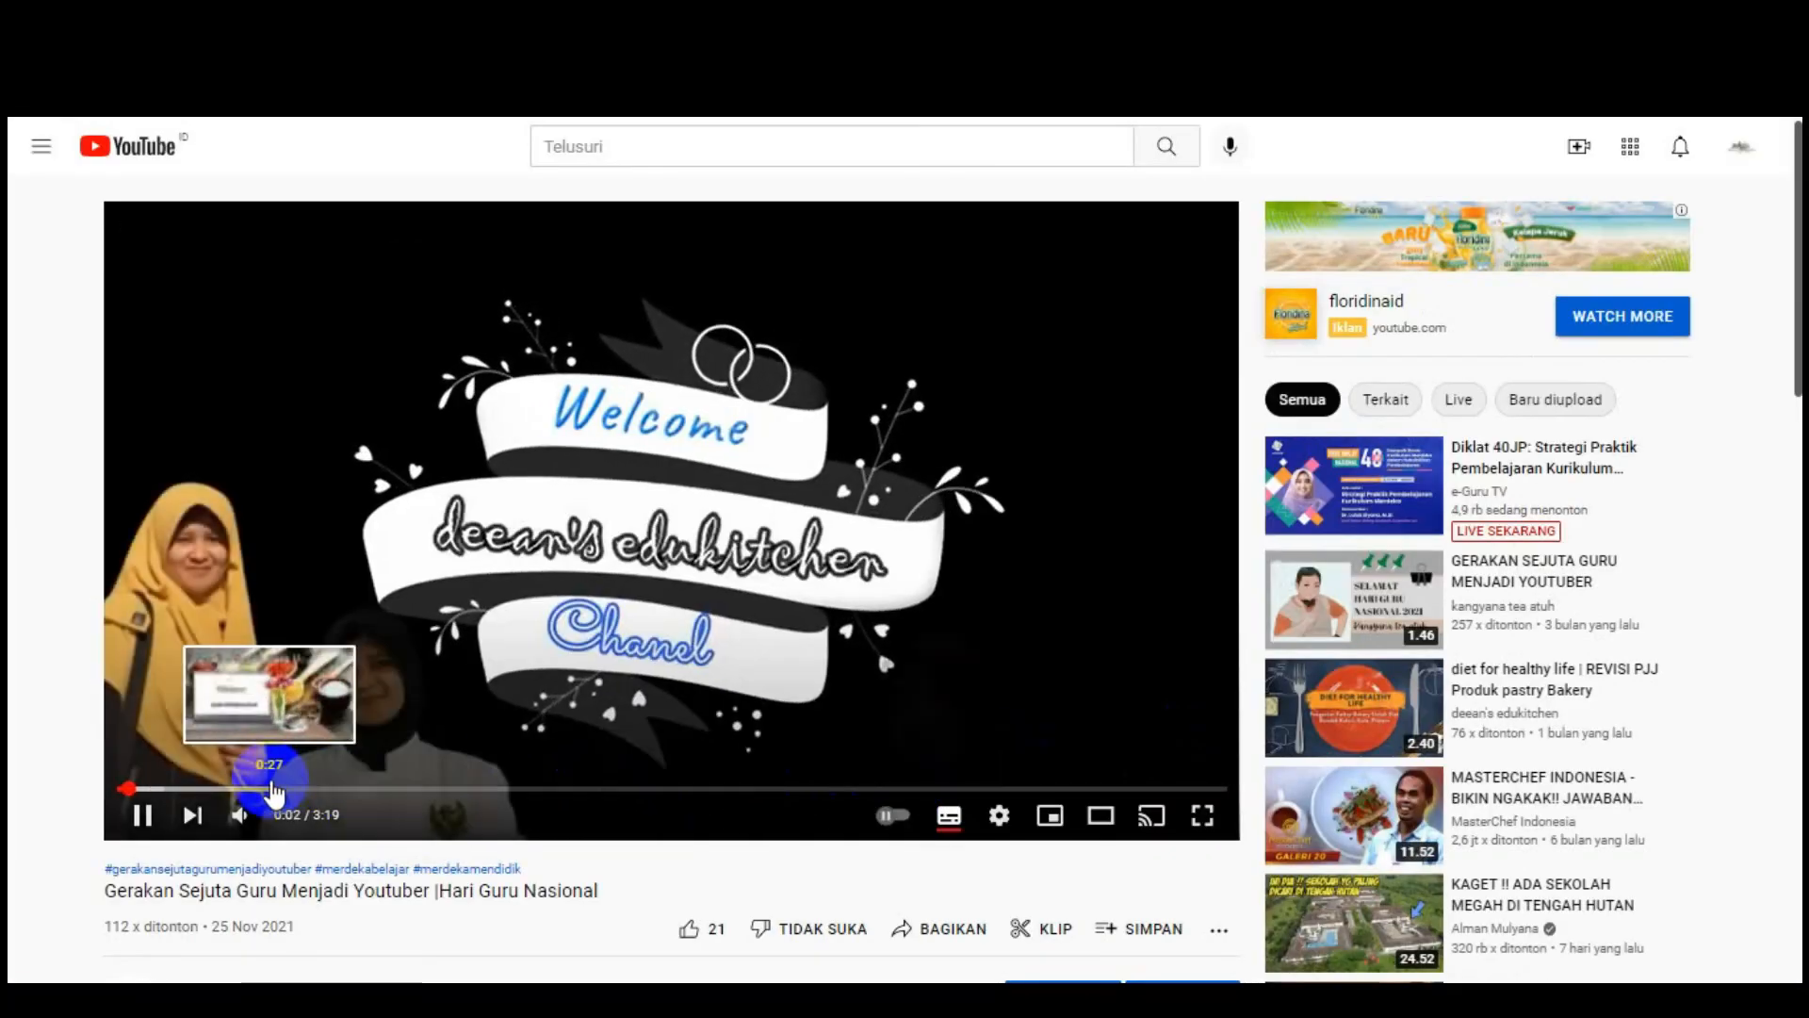
# Step: Jump the 'Gerakan Sejuta Guru Menjadi Youtuber' video ahead to about 0:29
pyautogui.click(281, 789)
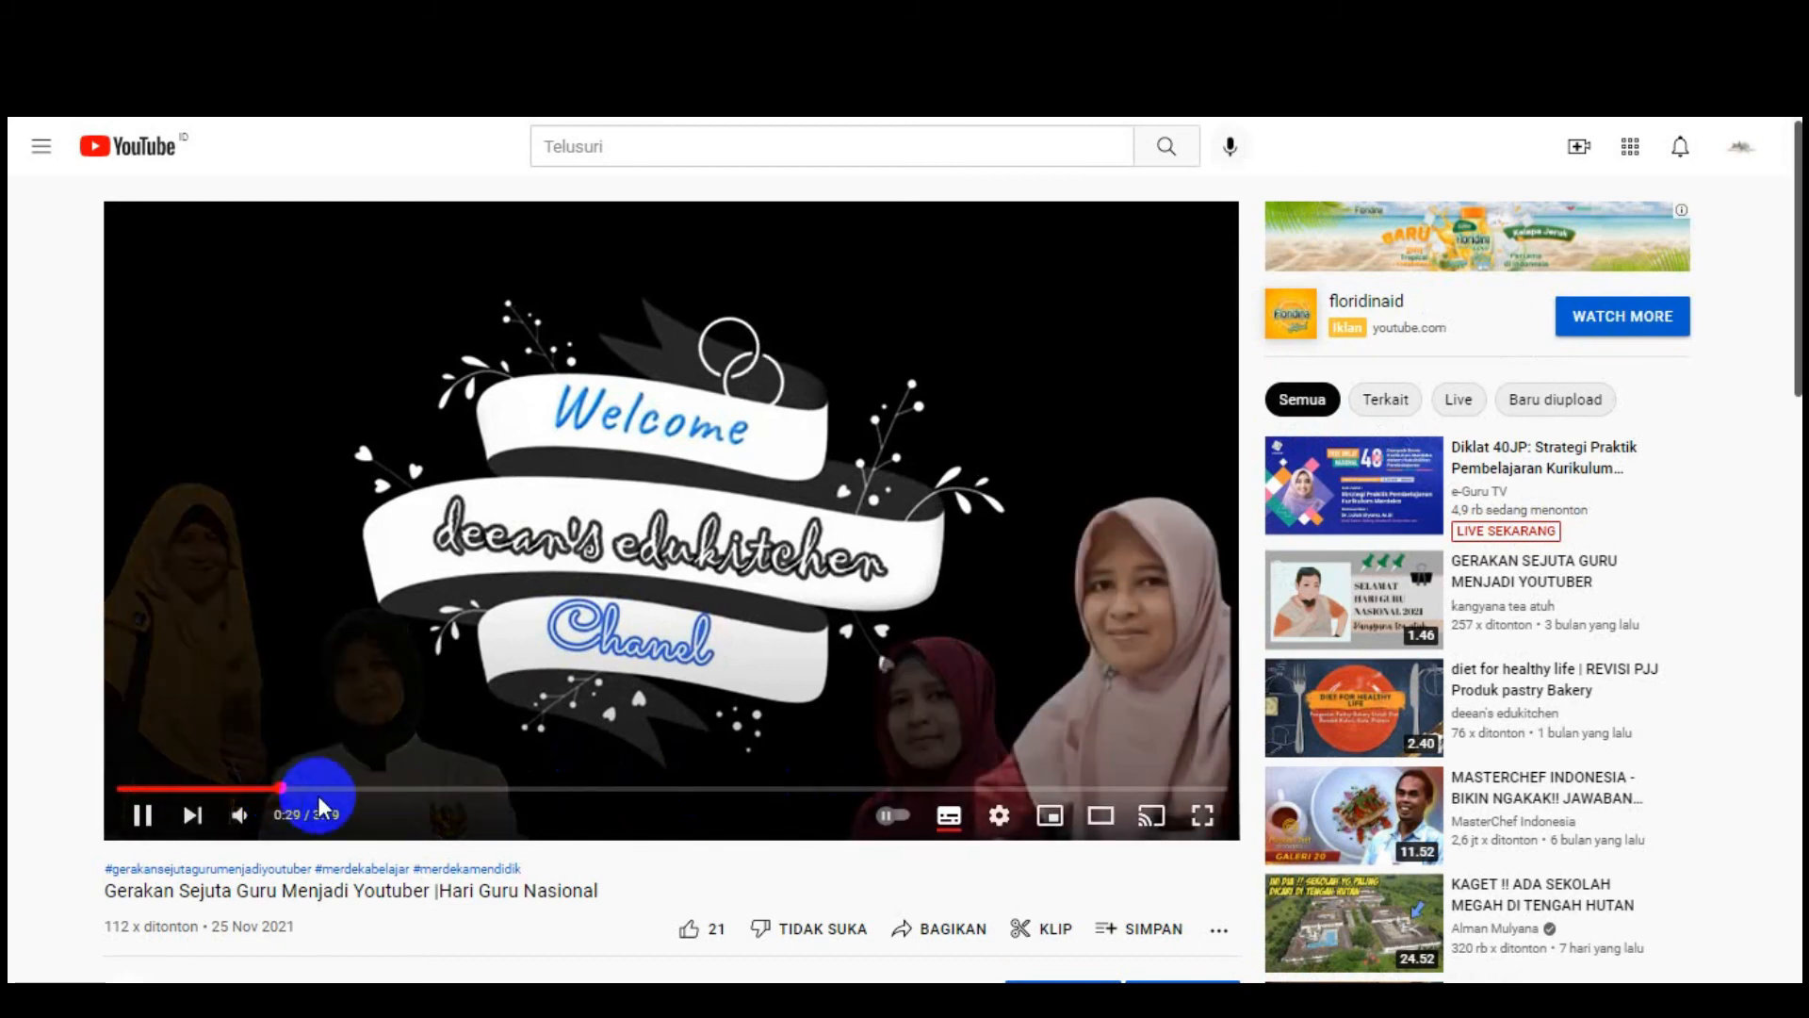